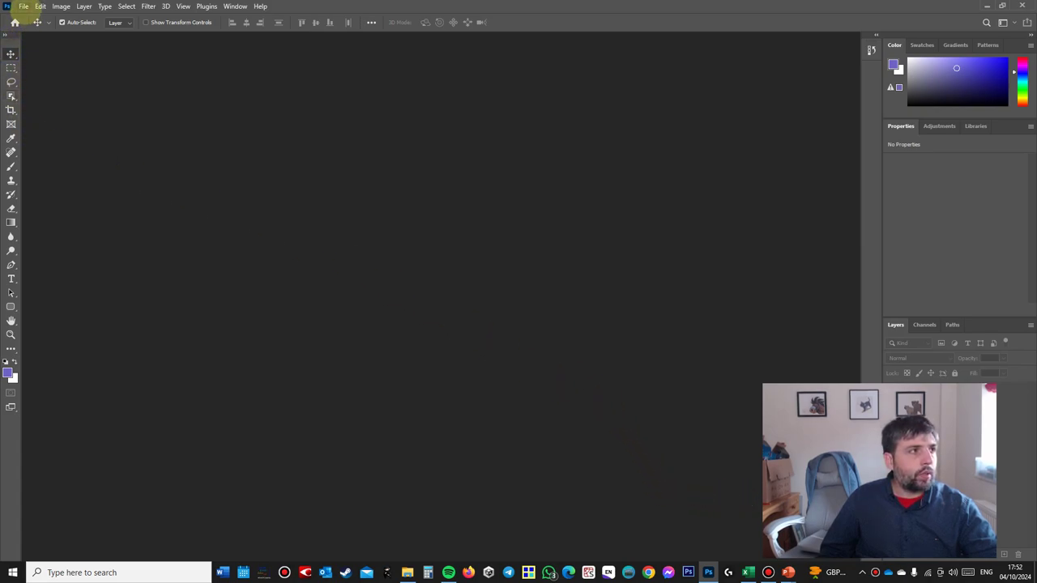
Step: Create a new A4 landscape document, 297 x 210 mm, at 300 pixels/inch in RGB Color with 16 bit depth and a white background
{"action": "left_click", "coordinate": [23, 6]}
{"action": "left_click", "coordinate": [24, 8]}
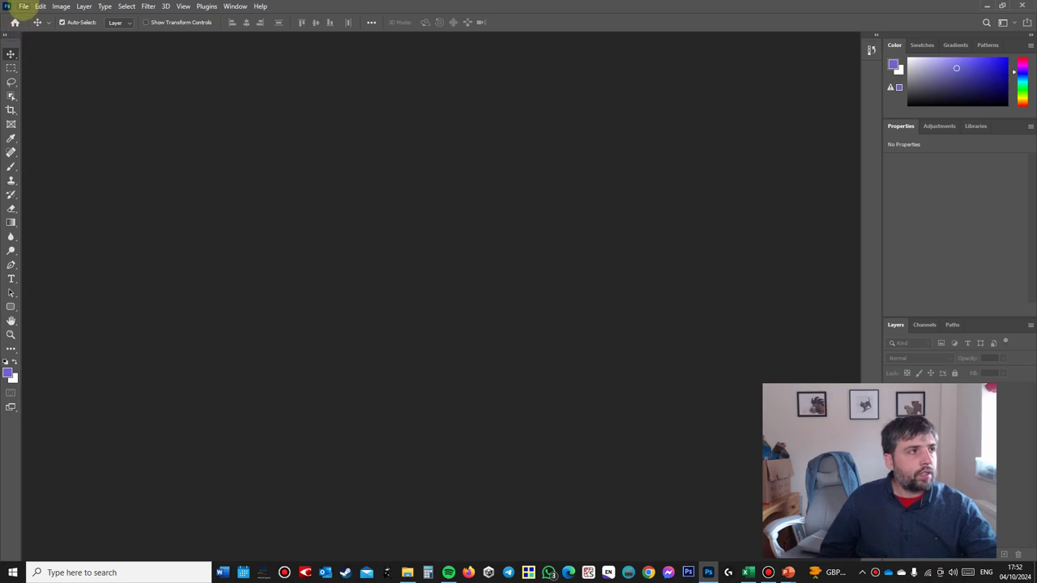
{"action": "left_click", "coordinate": [24, 6]}
{"action": "left_click", "coordinate": [29, 23]}
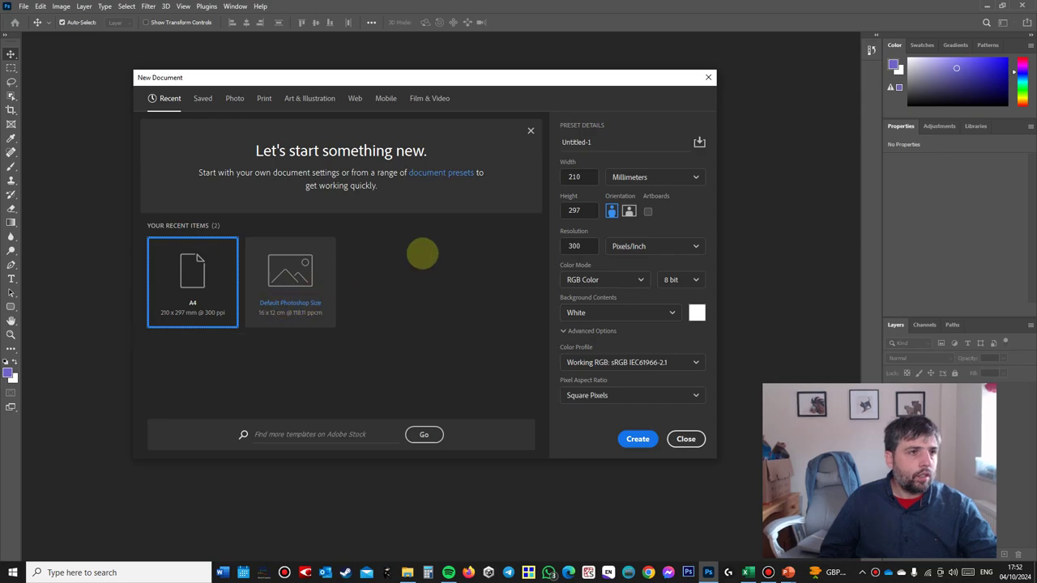
{"action": "left_click", "coordinate": [629, 211]}
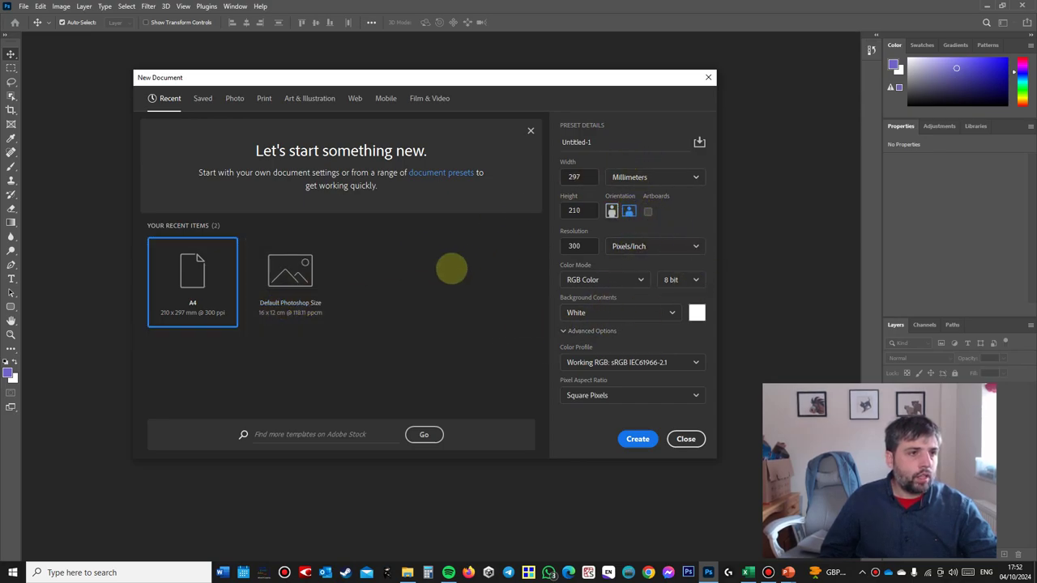
{"action": "left_click", "coordinate": [676, 281]}
{"action": "left_click", "coordinate": [674, 317]}
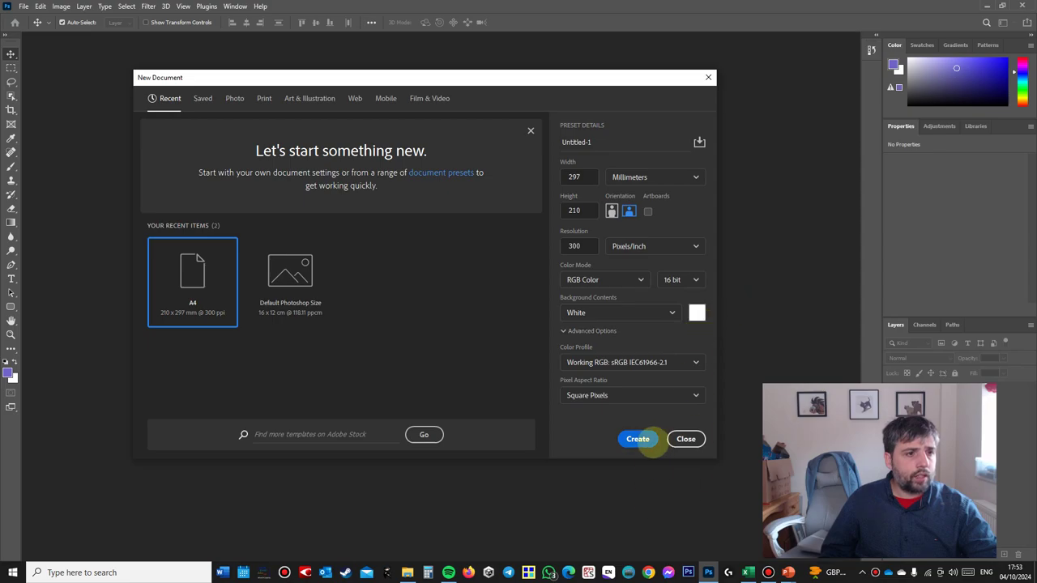
{"action": "left_click", "coordinate": [652, 442]}
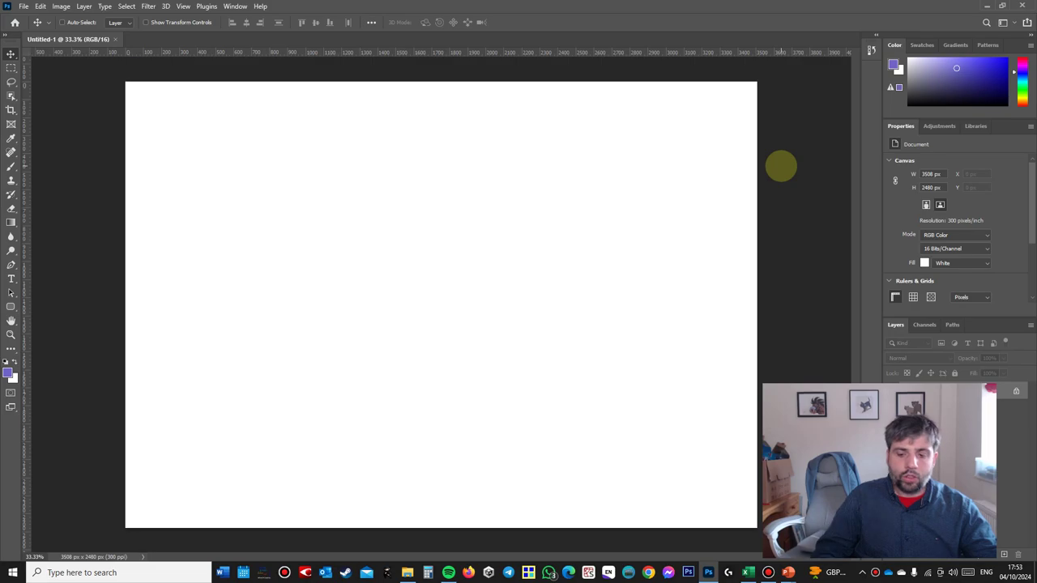
Step: Switch to the PowerPoint presentation about the kinetic storyboard and open slide 7 with the blank storyboard frames in a maximized window
{"action": "key", "text": "ctrl+minus"}
{"action": "key", "text": "ctrl+minus"}
{"action": "key", "text": "ctrl+minus"}
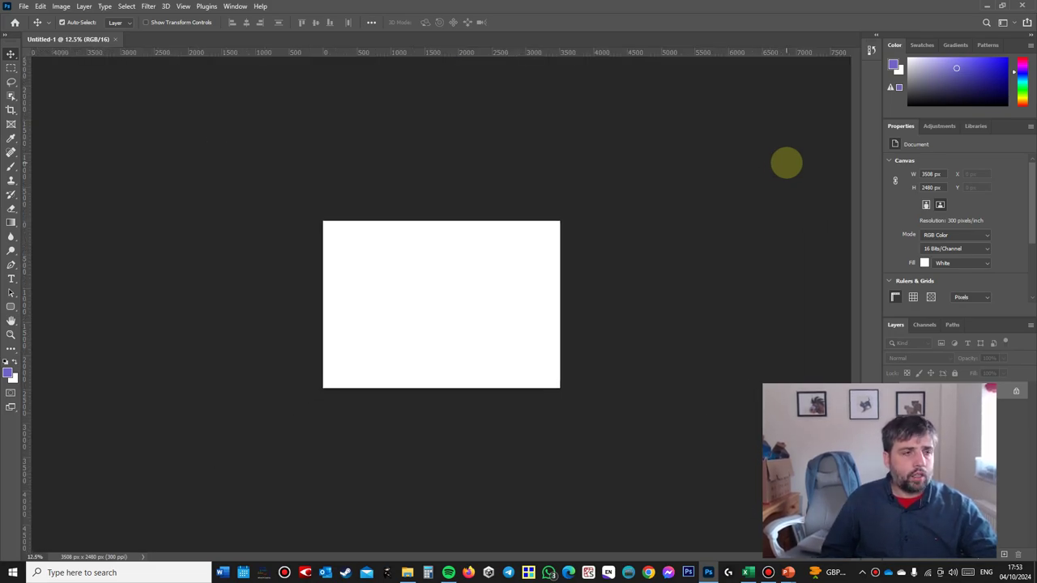
{"action": "left_click", "coordinate": [788, 572]}
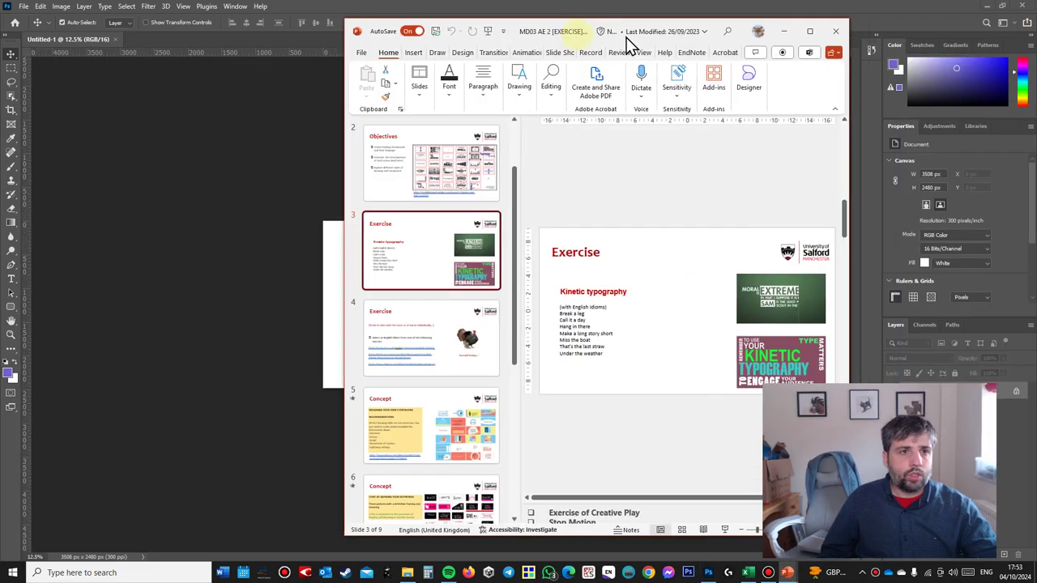
{"action": "left_click", "coordinate": [206, 341]}
{"action": "left_click", "coordinate": [267, 409]}
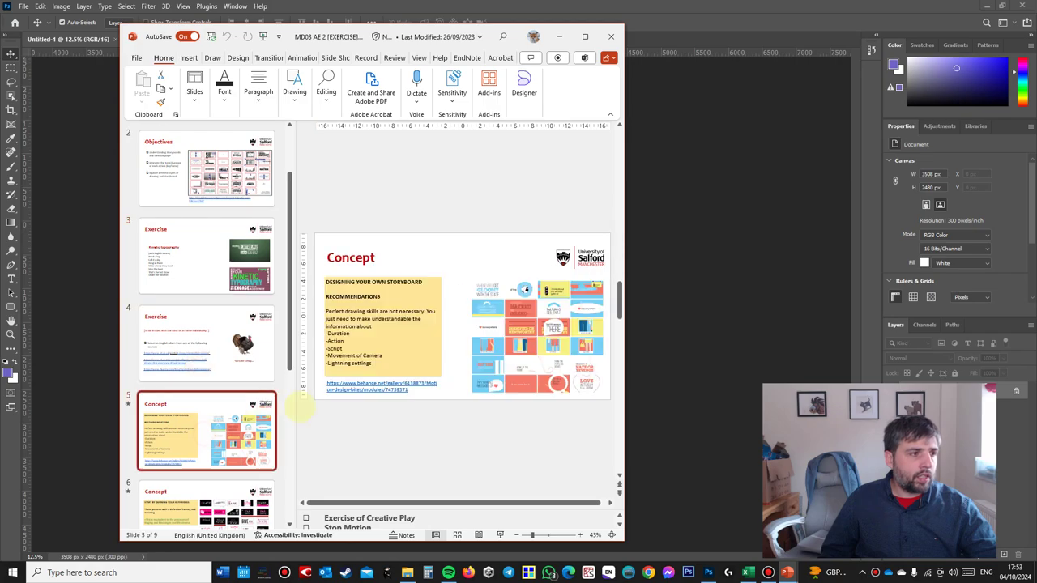
{"action": "scroll", "coordinate": [243, 364], "scroll_direction": "down", "scroll_amount": 3}
{"action": "left_click", "coordinate": [232, 364]}
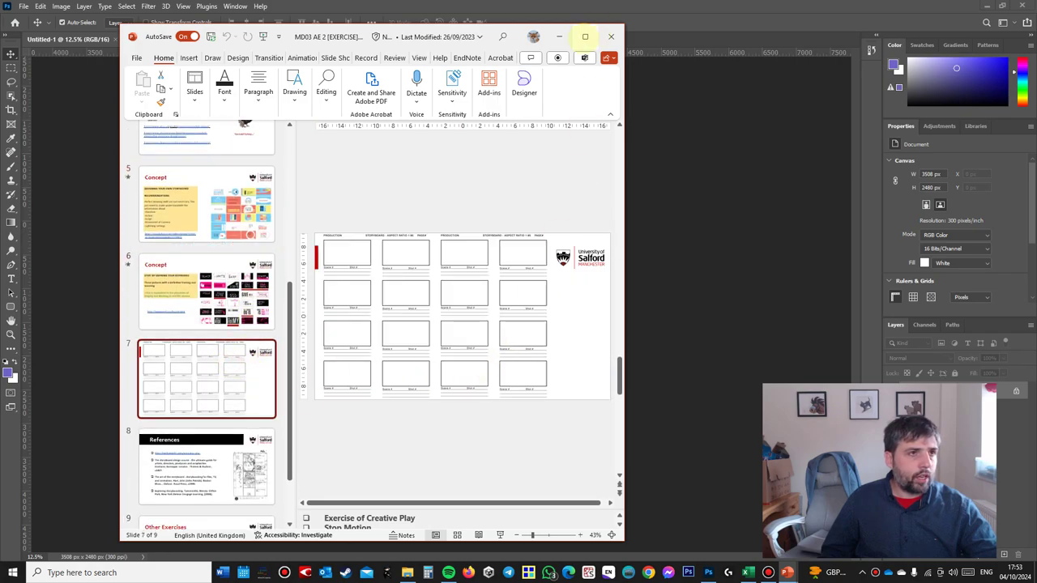
{"action": "left_click", "coordinate": [585, 35]}
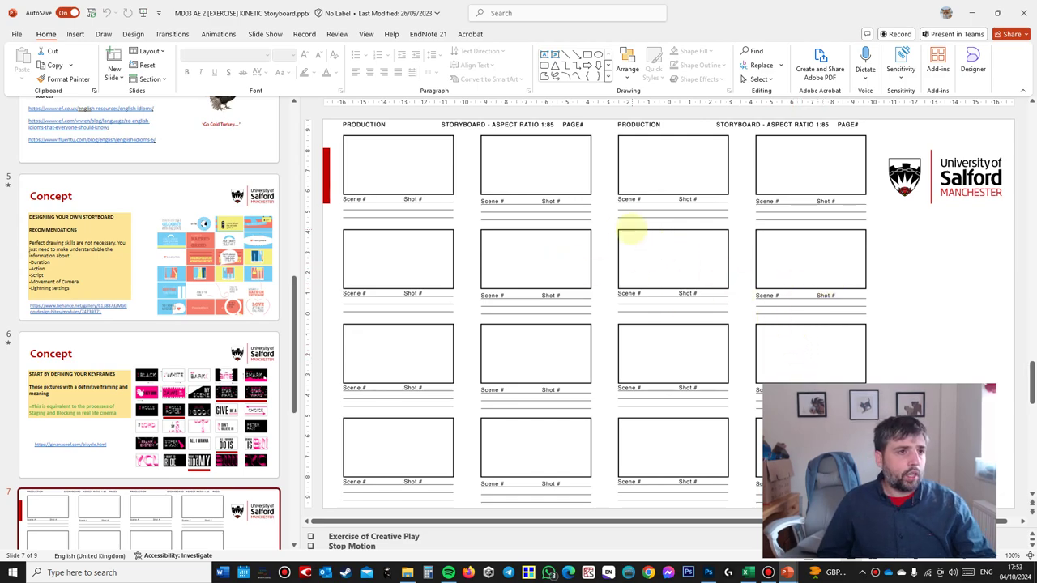
Step: Capture a screen snip of one blank storyboard frame and paste it into the new Photoshop document
{"action": "key", "text": "super+shift+s"}
{"action": "left_click_drag", "start_coordinate": [607, 223], "coordinate": [736, 289]}
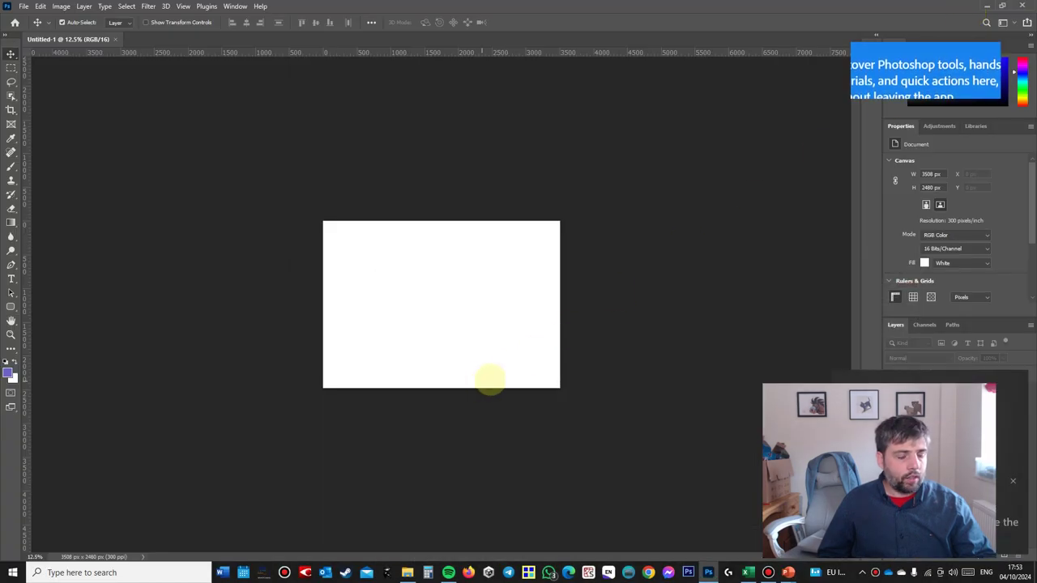
{"action": "key", "text": "ctrl+v"}
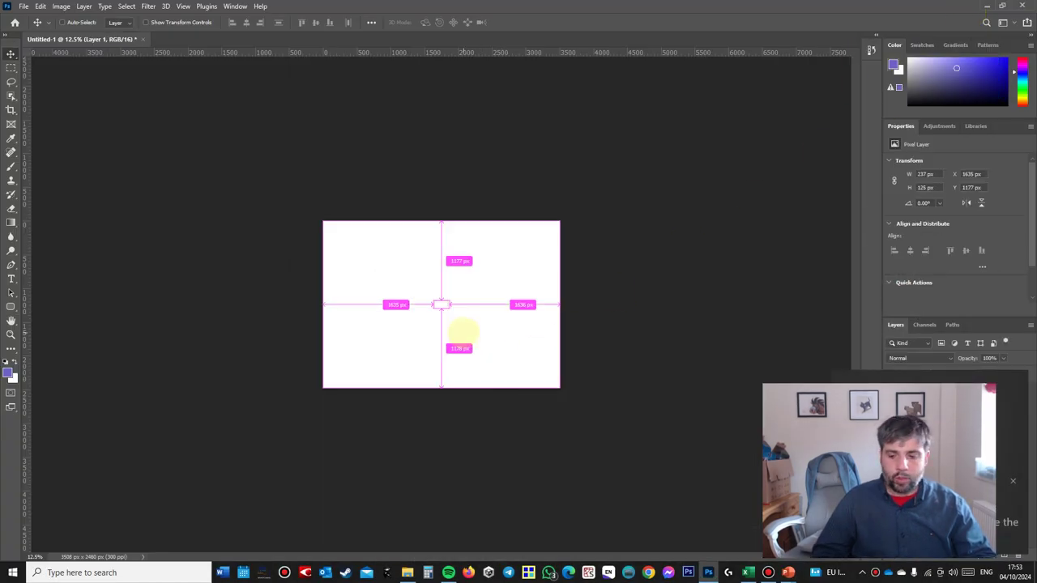
Step: Scale the pasted storyboard frame proportionally to about 1471% so it nearly spans the page width, and place it in the page's upper part
{"action": "key", "text": "ctrl+plus"}
{"action": "key", "text": "ctrl+plus"}
{"action": "key", "text": "ctrl+plus"}
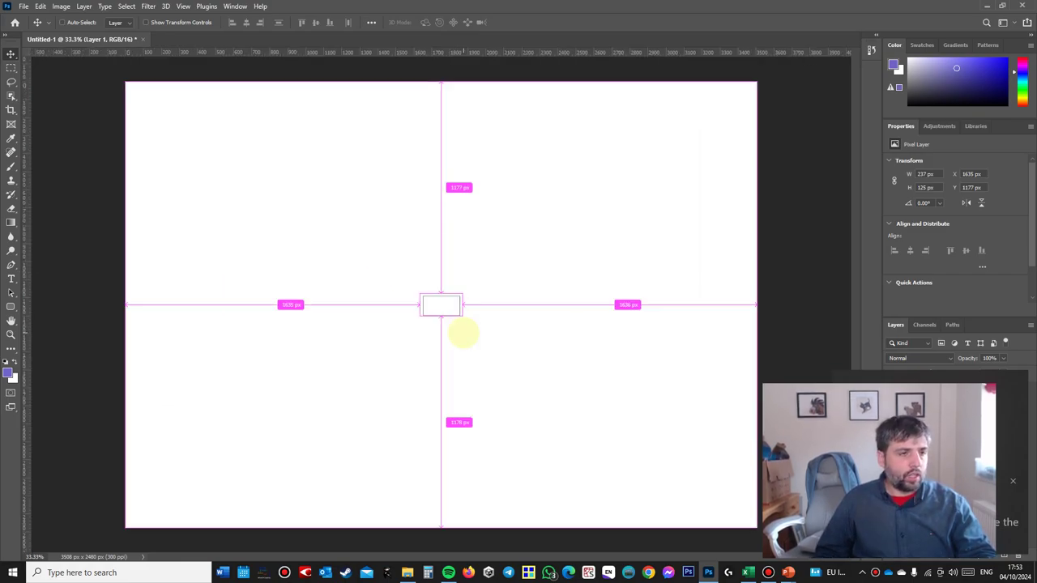
{"action": "key", "text": "ctrl+t"}
{"action": "left_click_drag", "start_coordinate": [463, 315], "coordinate": [702, 504]}
{"action": "left_click_drag", "start_coordinate": [419, 293], "coordinate": [114, 167]}
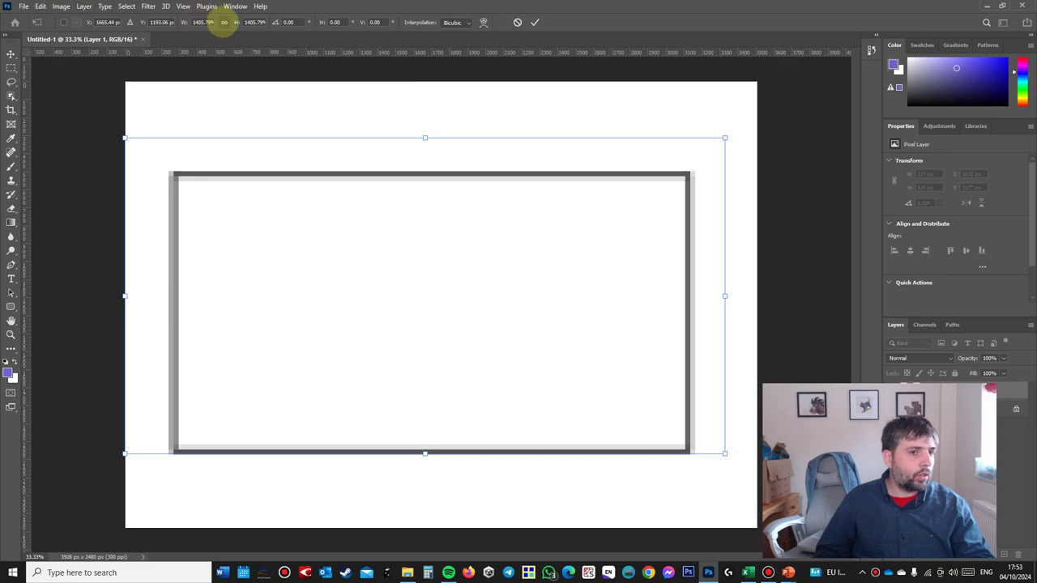
{"action": "left_click", "coordinate": [224, 22]}
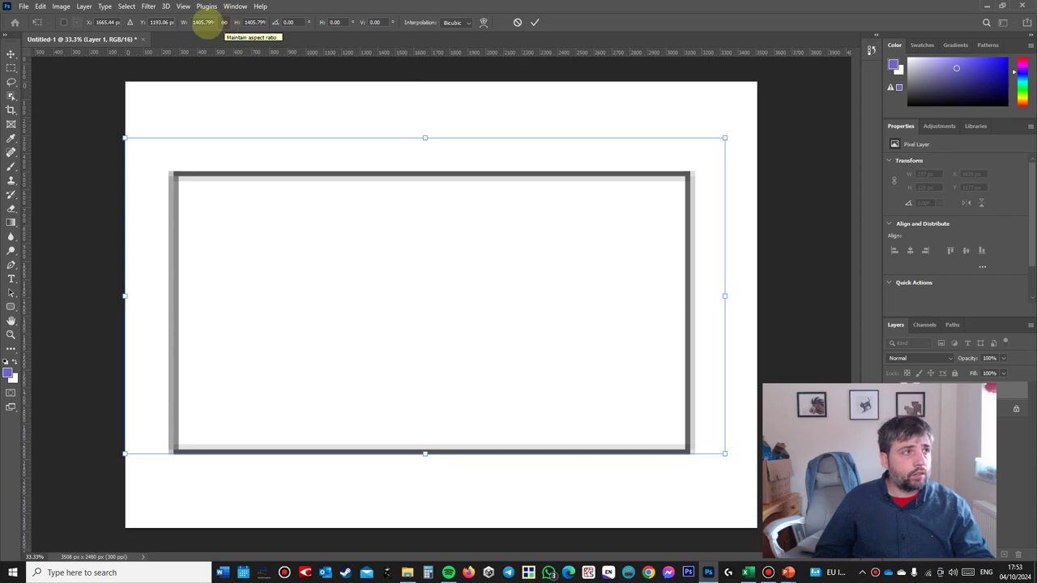
{"action": "left_click_drag", "start_coordinate": [339, 248], "coordinate": [371, 209]}
{"action": "left_click_drag", "start_coordinate": [158, 416], "coordinate": [130, 430]}
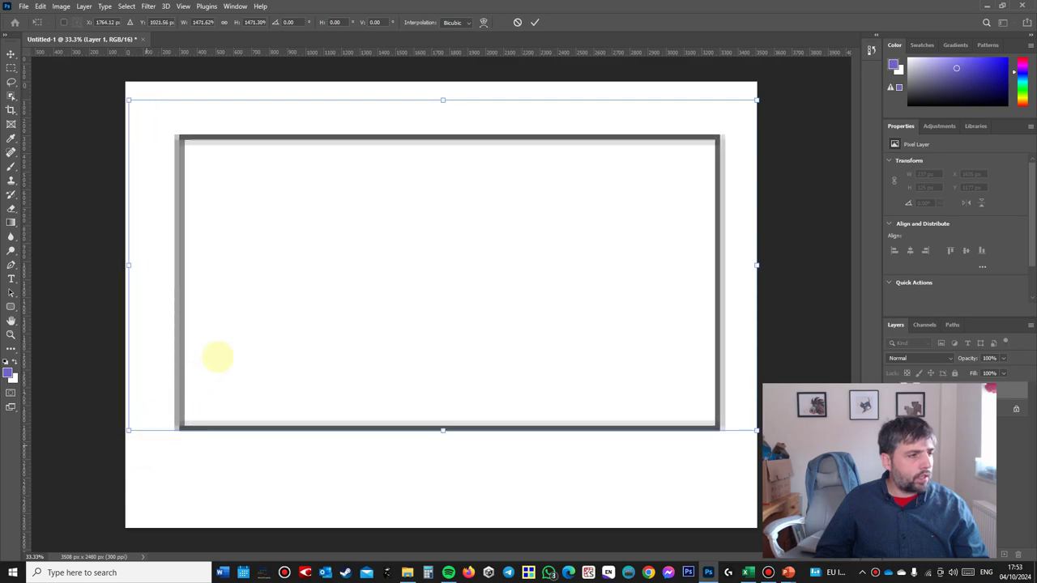
{"action": "double_click", "coordinate": [234, 340]}
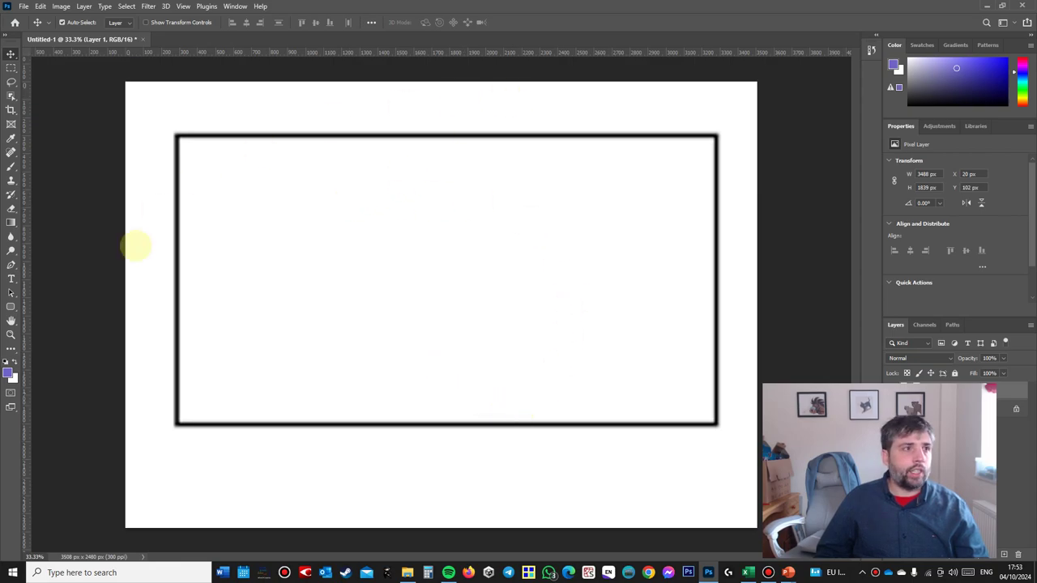
Step: Delete the white areas inside and outside the black frame on its layer using Magic Wand selections, and deselect
{"action": "left_click_drag", "start_coordinate": [11, 95], "coordinate": [47, 118]}
{"action": "left_click", "coordinate": [349, 224]}
{"action": "left_click", "coordinate": [342, 121]}
{"action": "left_click", "coordinate": [309, 98]}
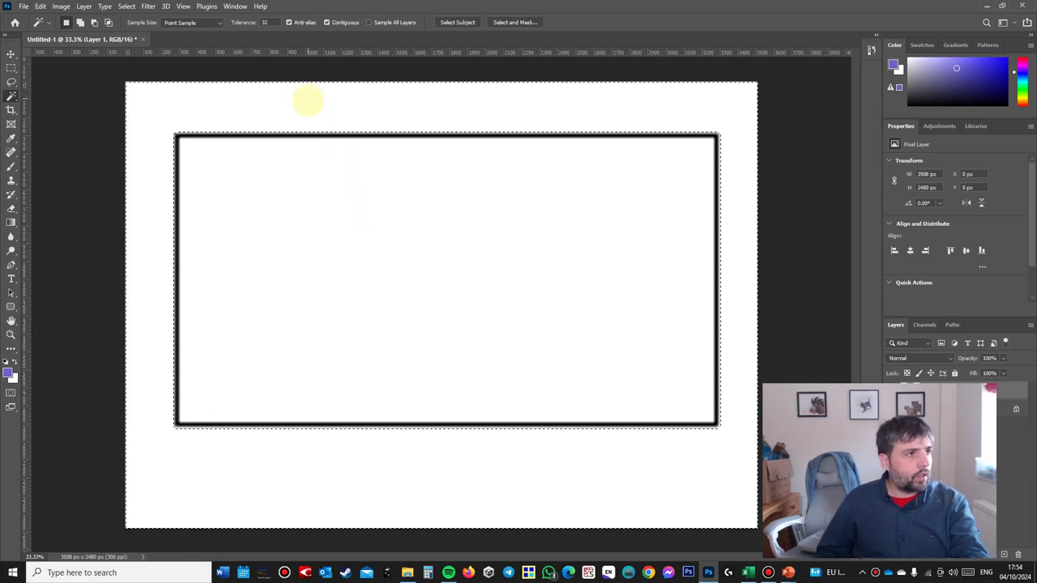
{"action": "key", "text": "ctrl+d"}
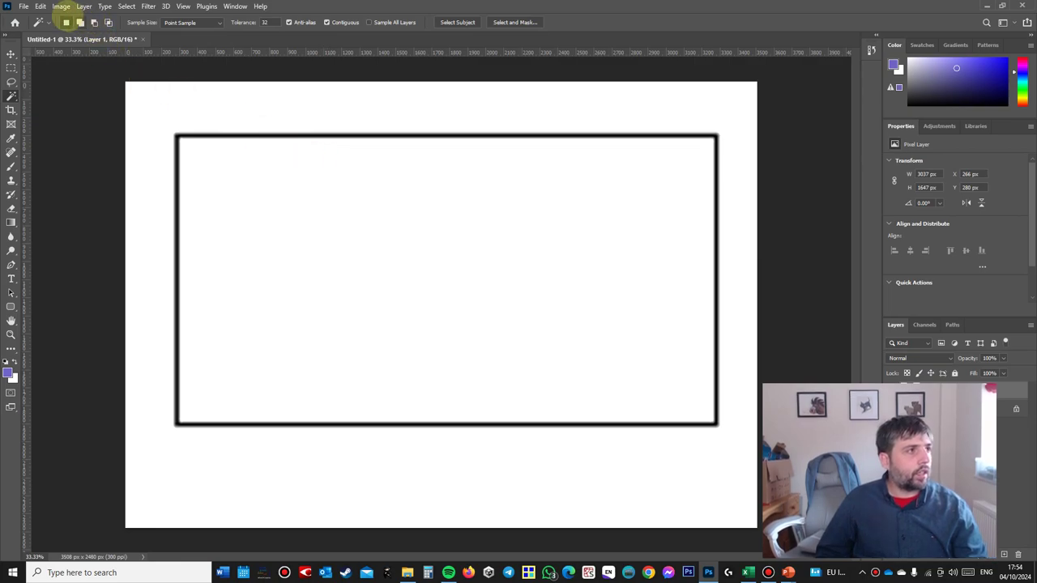
Step: Sharpen the blurry frame outline by applying a Threshold adjustment with level 95
{"action": "left_click", "coordinate": [61, 7]}
{"action": "mouse_move", "coordinate": [77, 34]}
{"action": "left_click", "coordinate": [262, 179]}
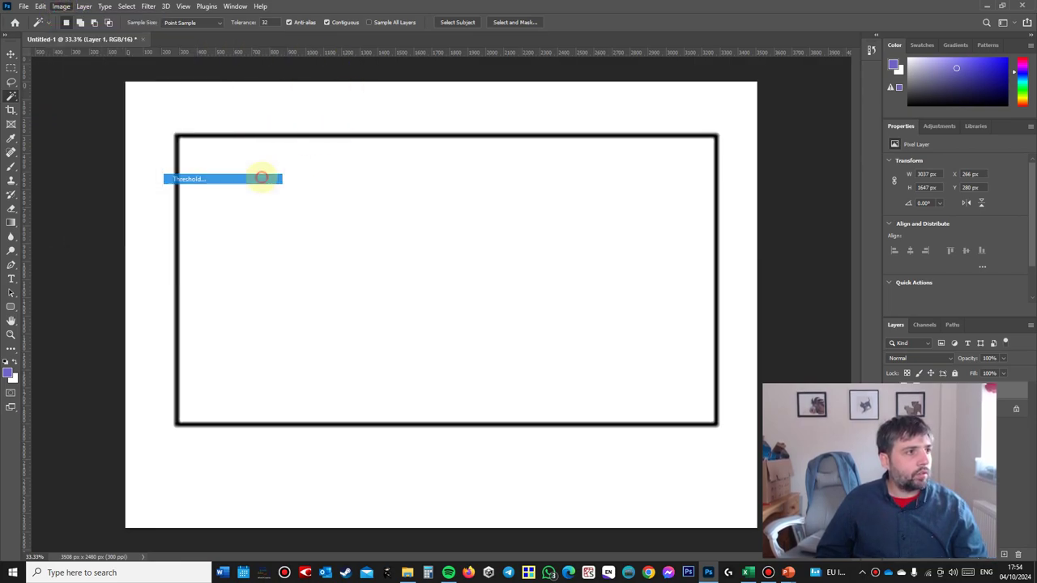
{"action": "mouse_move", "coordinate": [487, 231]}
{"action": "left_mouse_down"}
{"action": "mouse_move", "coordinate": [458, 231]}
{"action": "mouse_move", "coordinate": [472, 231]}
{"action": "left_mouse_up"}
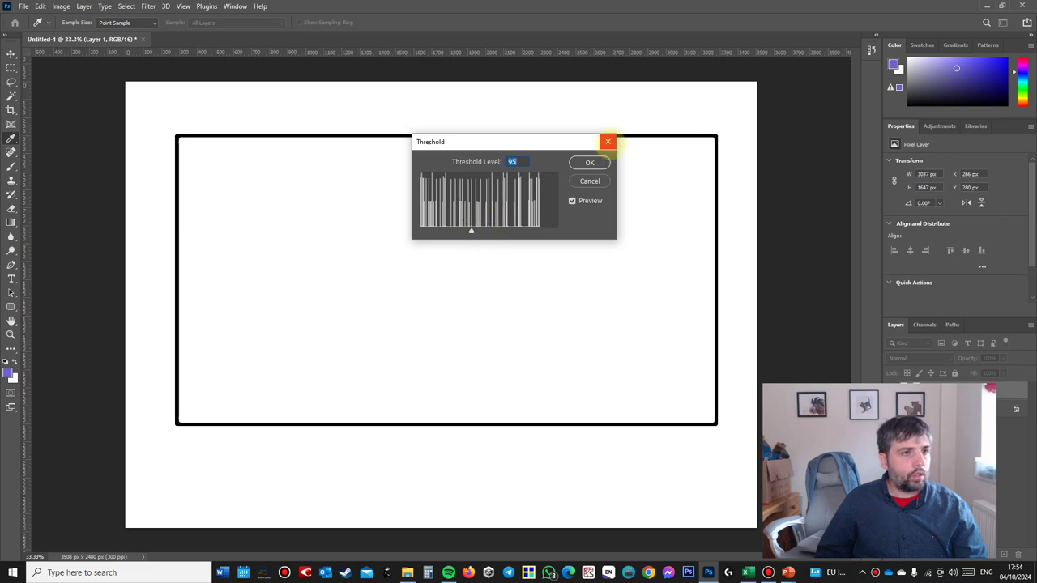
{"action": "left_click", "coordinate": [589, 162]}
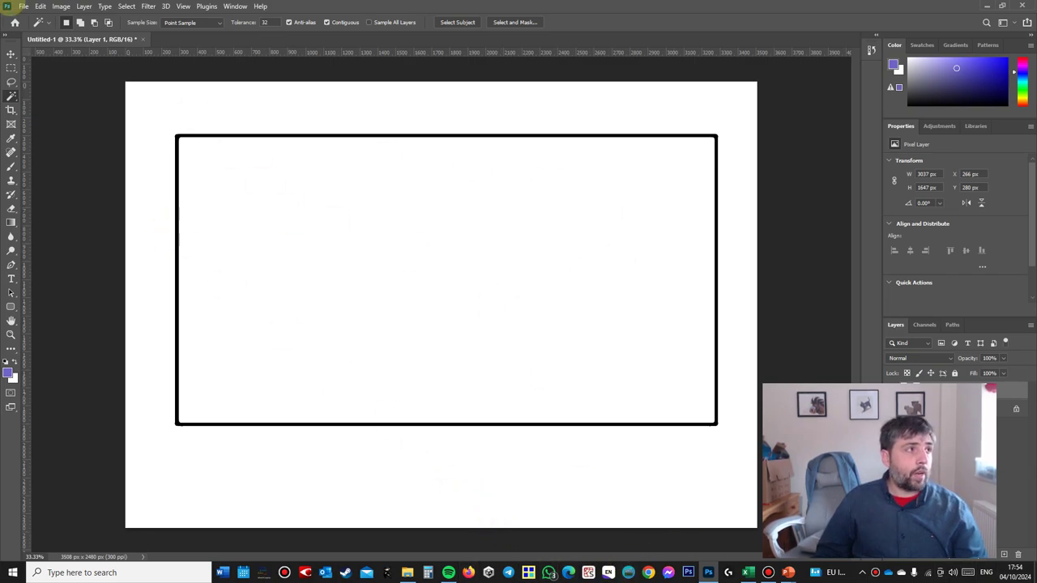
Step: Save the document to the Desktop as a Photoshop file named MASTER_KF.psd
{"action": "left_click", "coordinate": [24, 6]}
{"action": "left_click", "coordinate": [57, 135]}
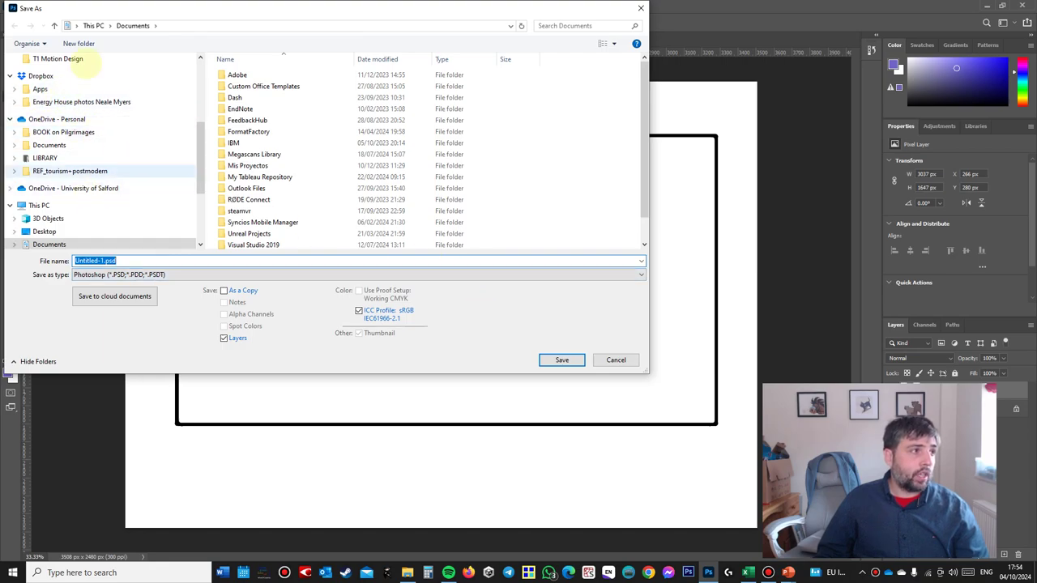
{"action": "scroll", "coordinate": [85, 85], "scroll_direction": "up", "scroll_amount": 2}
{"action": "scroll", "coordinate": [85, 85], "scroll_direction": "up", "scroll_amount": 5}
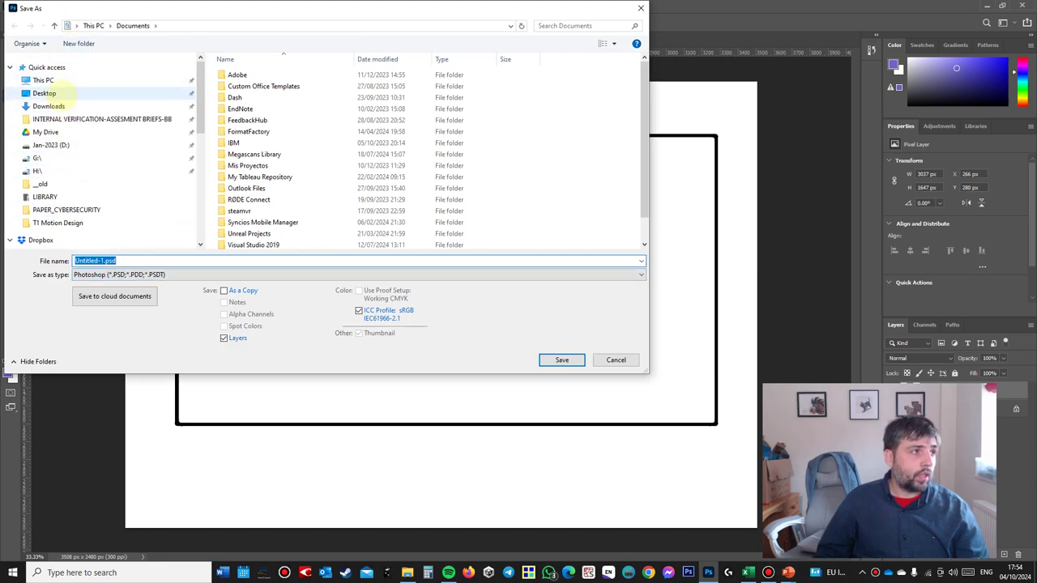
{"action": "left_click", "coordinate": [57, 94]}
{"action": "left_click", "coordinate": [215, 261]}
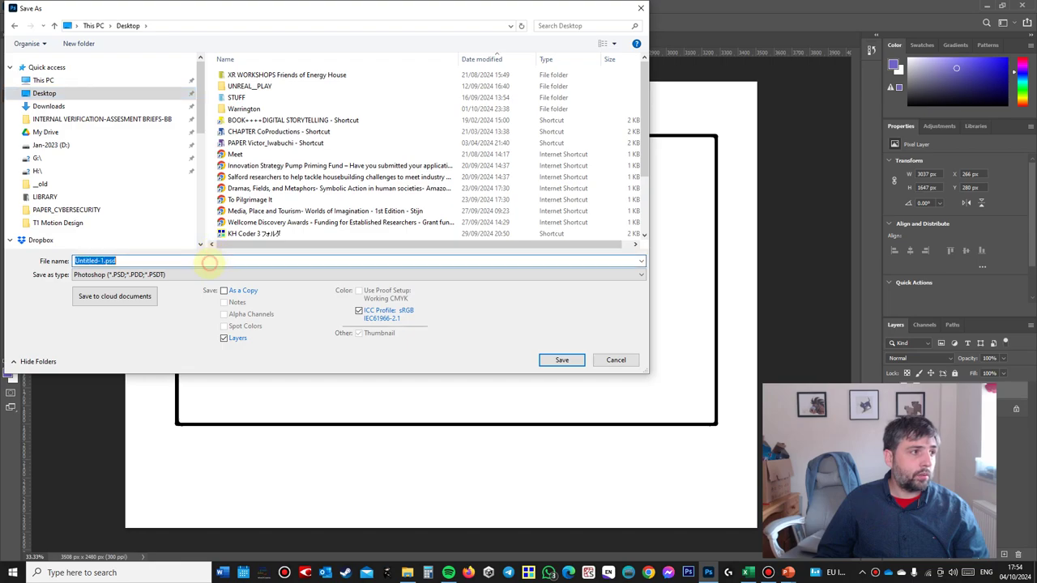
{"action": "type", "text": "M"}
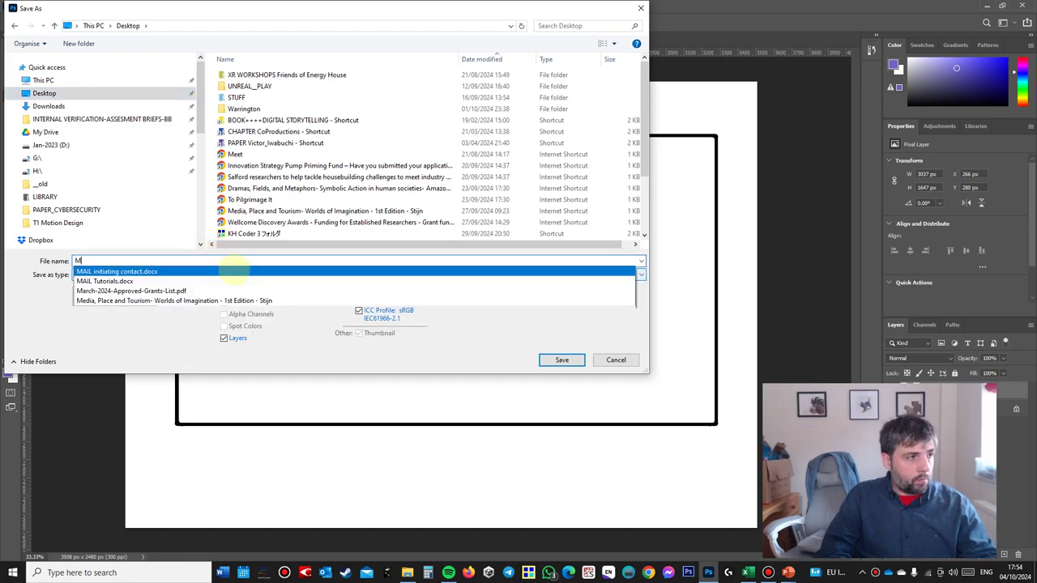
{"action": "type", "text": "ASTER_"}
{"action": "type", "text": "AR"}
{"action": "key", "text": "Return"}
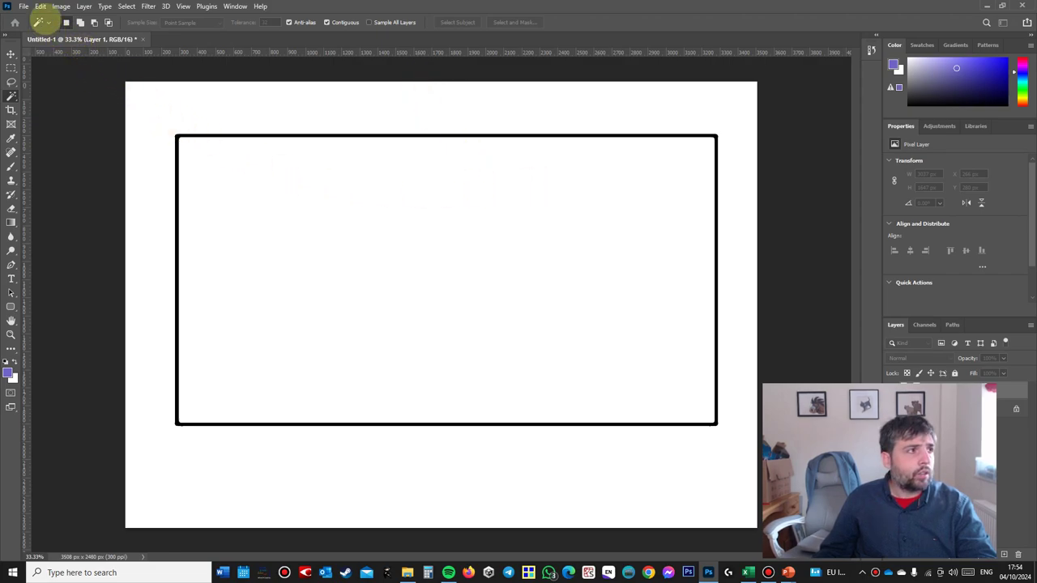
{"action": "left_click", "coordinate": [25, 6]}
{"action": "left_click", "coordinate": [251, 220]}
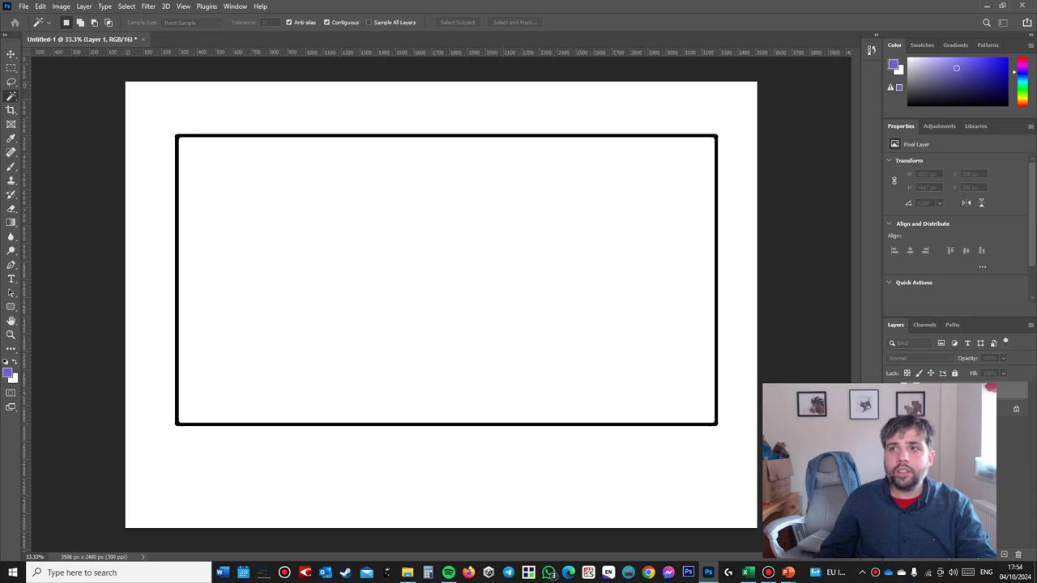
{"action": "left_click", "coordinate": [567, 179]}
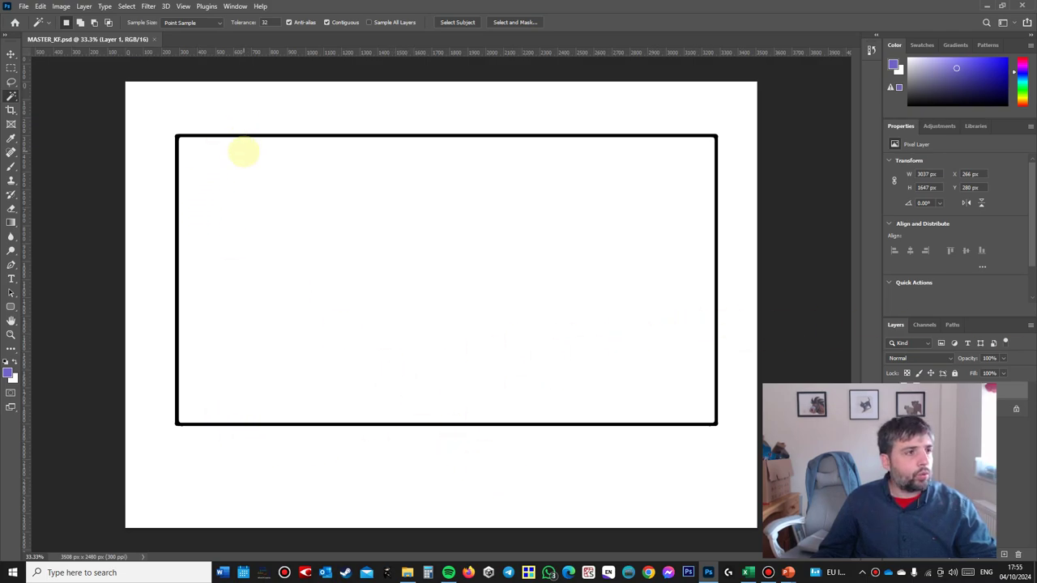
Step: Detach the MASTER_KF.psd document into a floating window and place it lower in the workspace
{"action": "left_click_drag", "start_coordinate": [81, 39], "coordinate": [100, 62]}
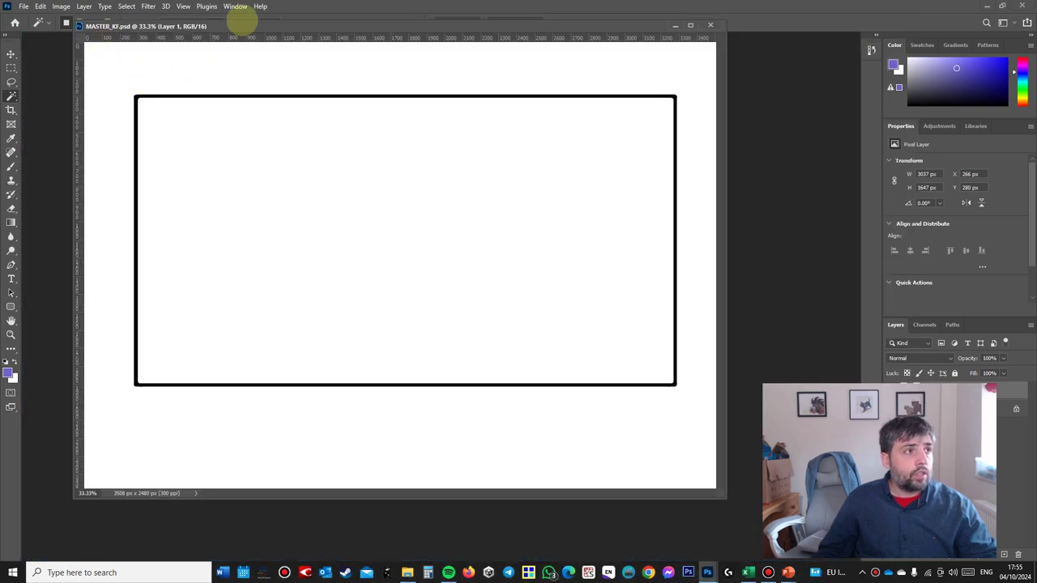
{"action": "left_click_drag", "start_coordinate": [243, 25], "coordinate": [235, 95]}
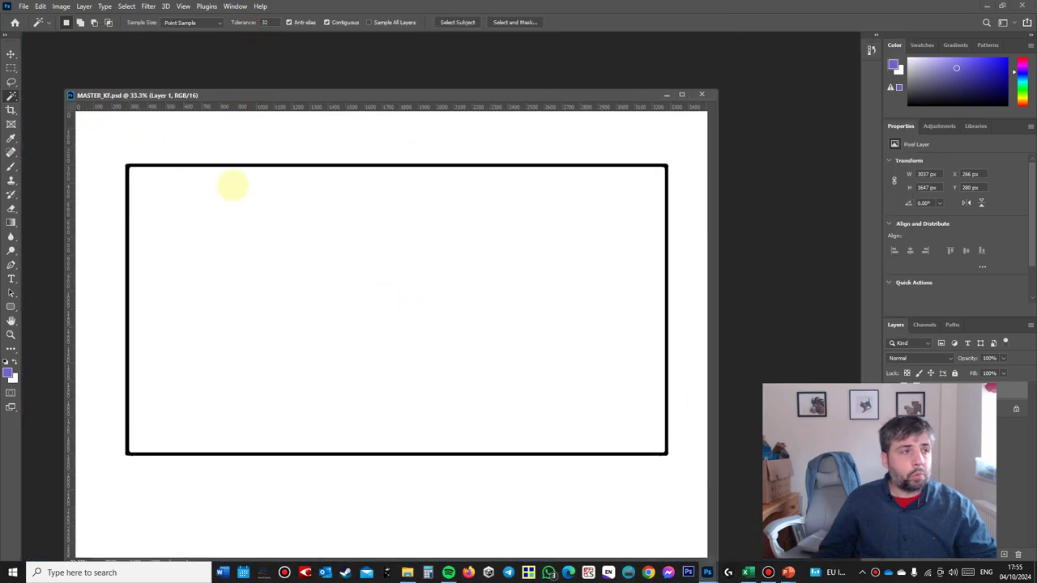
Step: Add the horizontal text "BREAK a LEG !" inside the storyboard frame and set its font size to 36 pt
{"action": "left_click", "coordinate": [11, 277]}
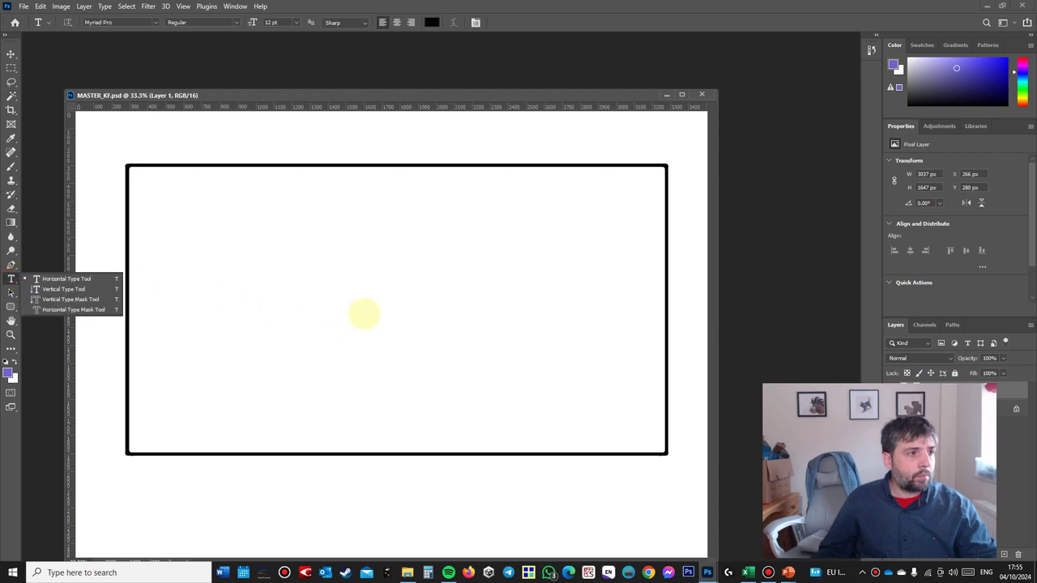
{"action": "left_click", "coordinate": [390, 339]}
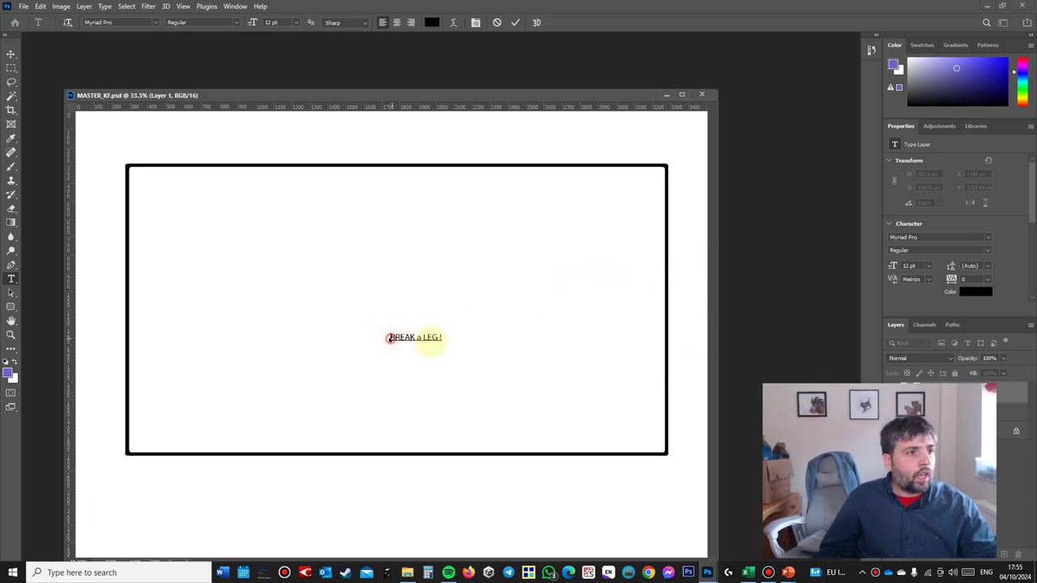
{"action": "left_click_drag", "start_coordinate": [389, 338], "coordinate": [511, 345]}
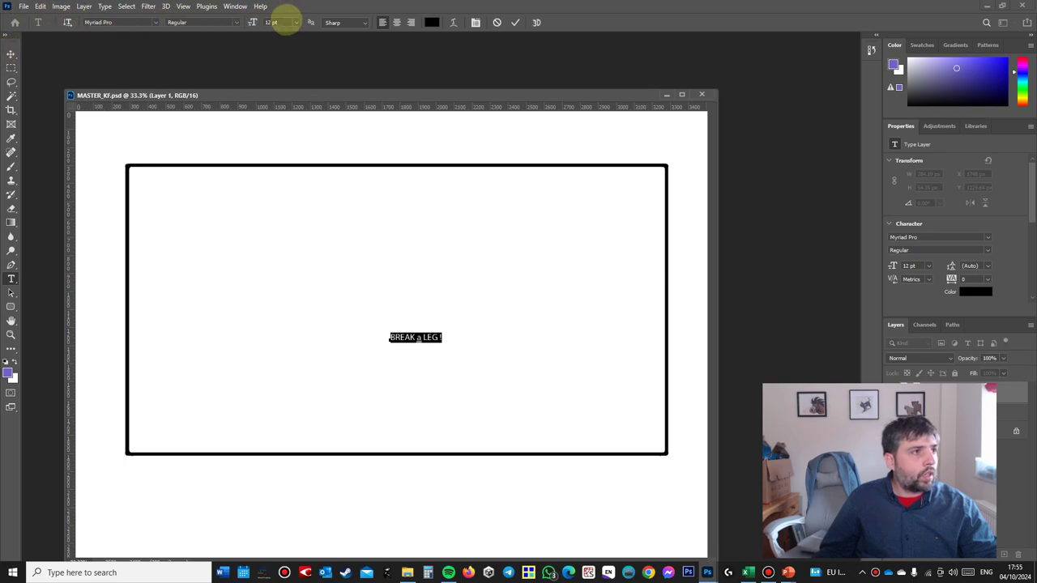
{"action": "left_click", "coordinate": [296, 22]}
{"action": "left_click", "coordinate": [278, 133]}
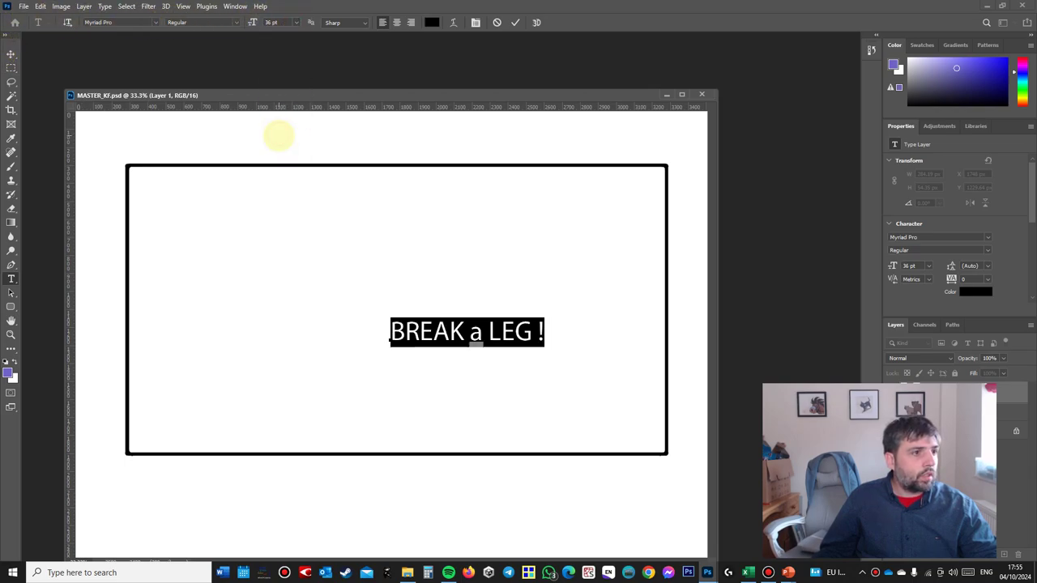
Step: Set the "BREAK a LEG !" text to 72 pt and move it into the lower-right part of the storyboard frame
{"action": "left_click", "coordinate": [296, 22]}
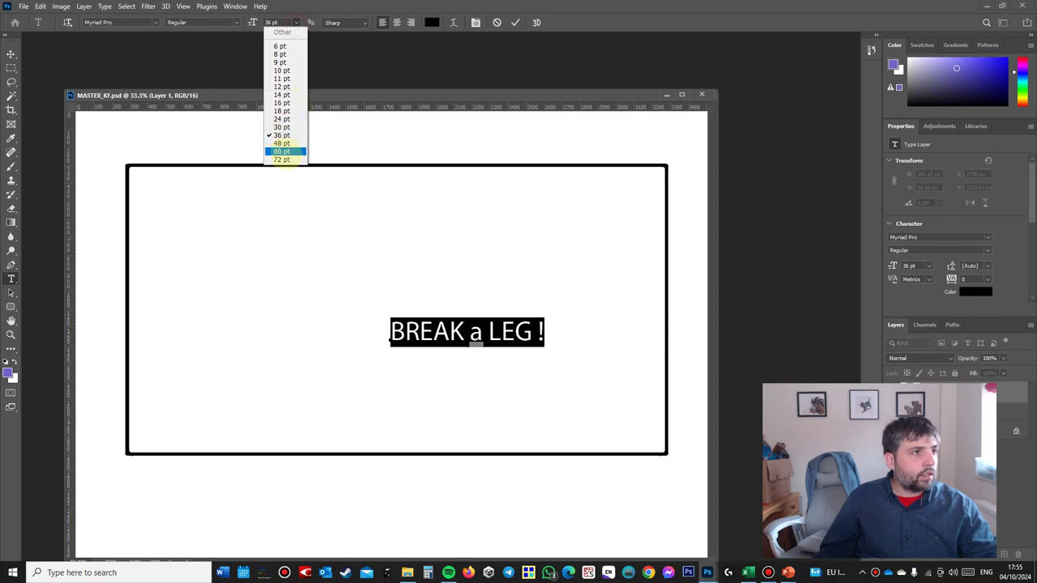
{"action": "left_click", "coordinate": [282, 159]}
{"action": "left_click_drag", "start_coordinate": [432, 400], "coordinate": [386, 486]}
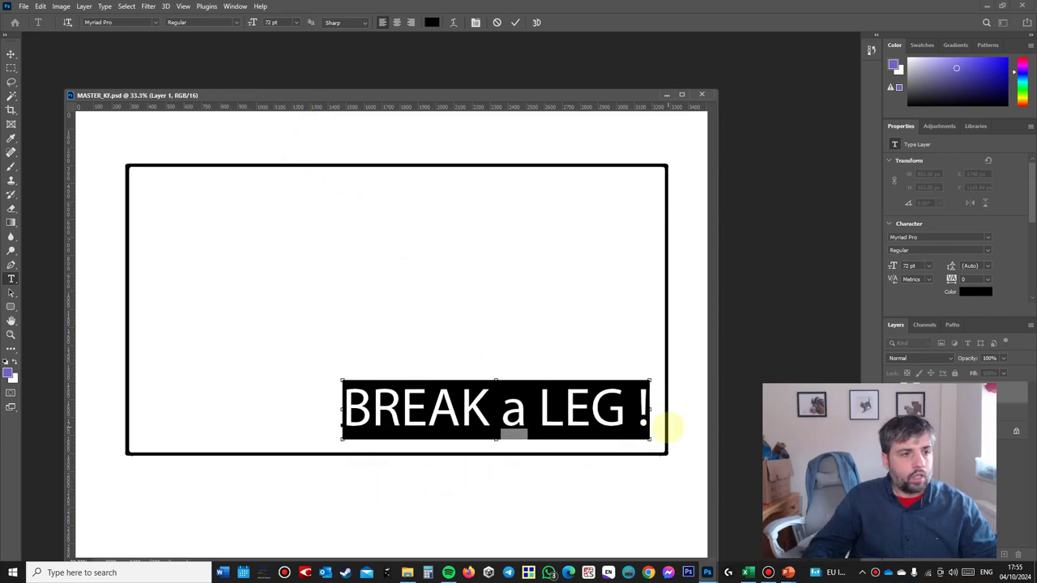
Step: Change the "BREAK a LEG !" text's font to Franklin Gothic Demi Cond and nudge it slightly within the frame's lower-right area
{"action": "key", "text": "ctrl+minus"}
{"action": "left_click", "coordinate": [90, 22]}
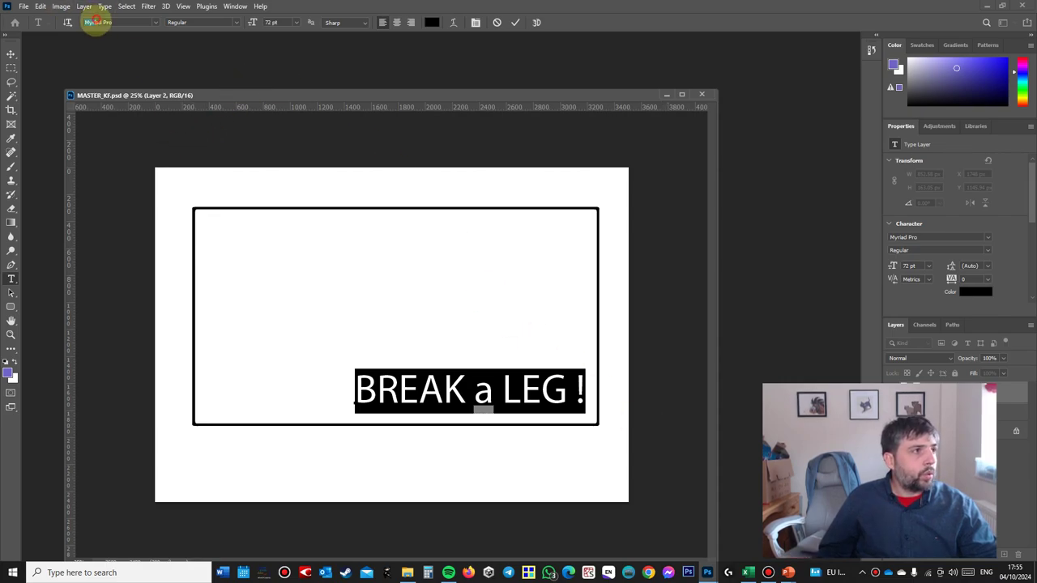
{"action": "left_click", "coordinate": [144, 22]}
{"action": "left_click", "coordinate": [155, 22]}
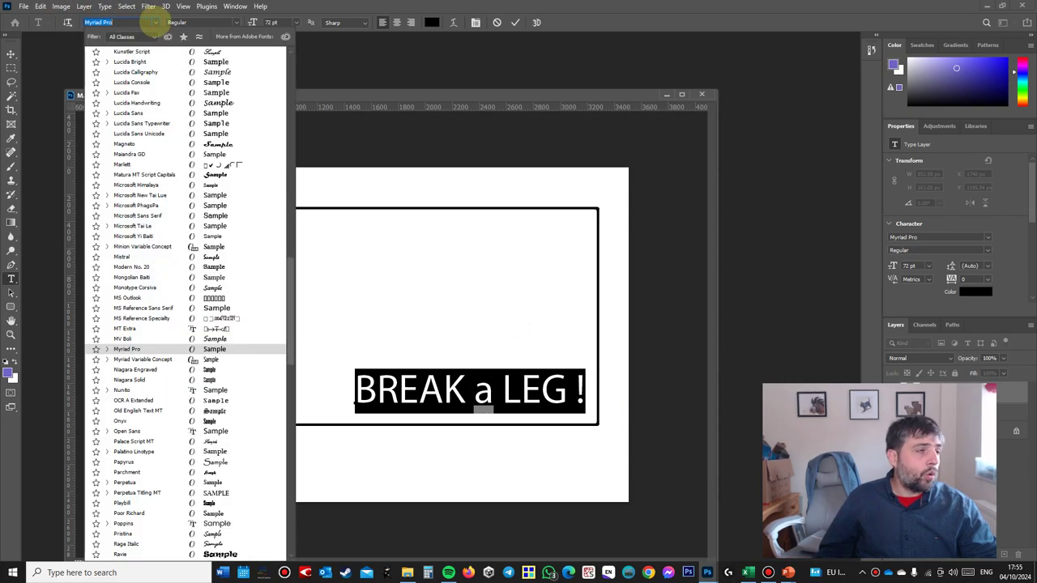
{"action": "scroll", "coordinate": [237, 328], "scroll_direction": "up", "scroll_amount": 4}
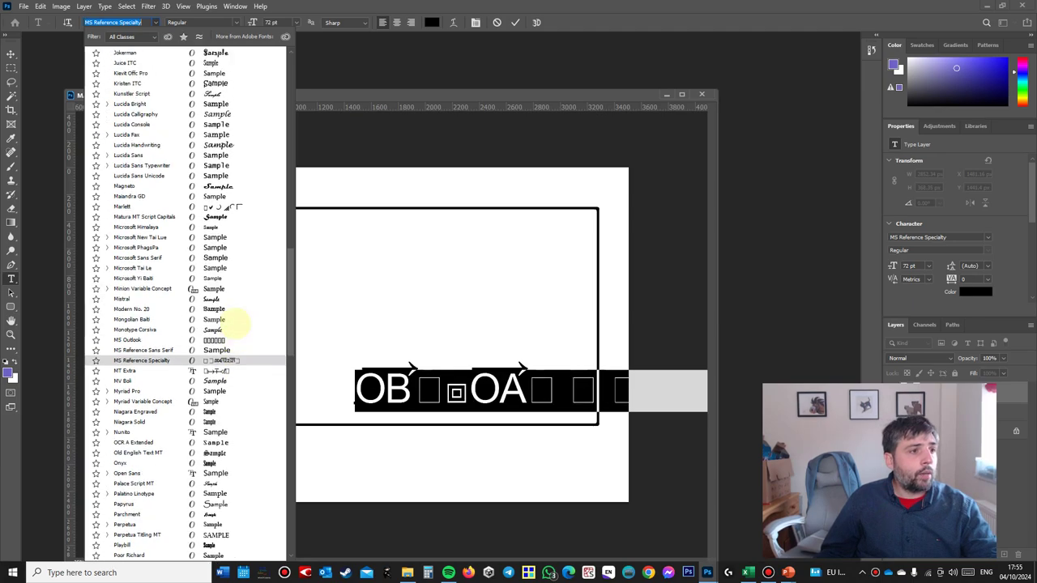
{"action": "scroll", "coordinate": [236, 328], "scroll_direction": "up", "scroll_amount": 3}
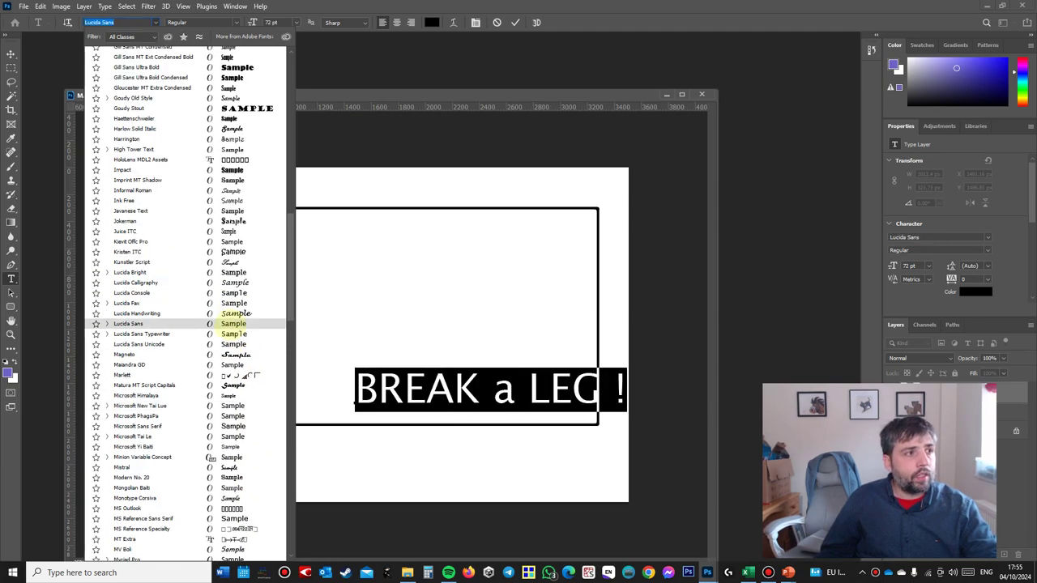
{"action": "scroll", "coordinate": [233, 327], "scroll_direction": "up", "scroll_amount": 10}
{"action": "scroll", "coordinate": [231, 328], "scroll_direction": "up", "scroll_amount": 13}
{"action": "scroll", "coordinate": [231, 328], "scroll_direction": "up", "scroll_amount": 1}
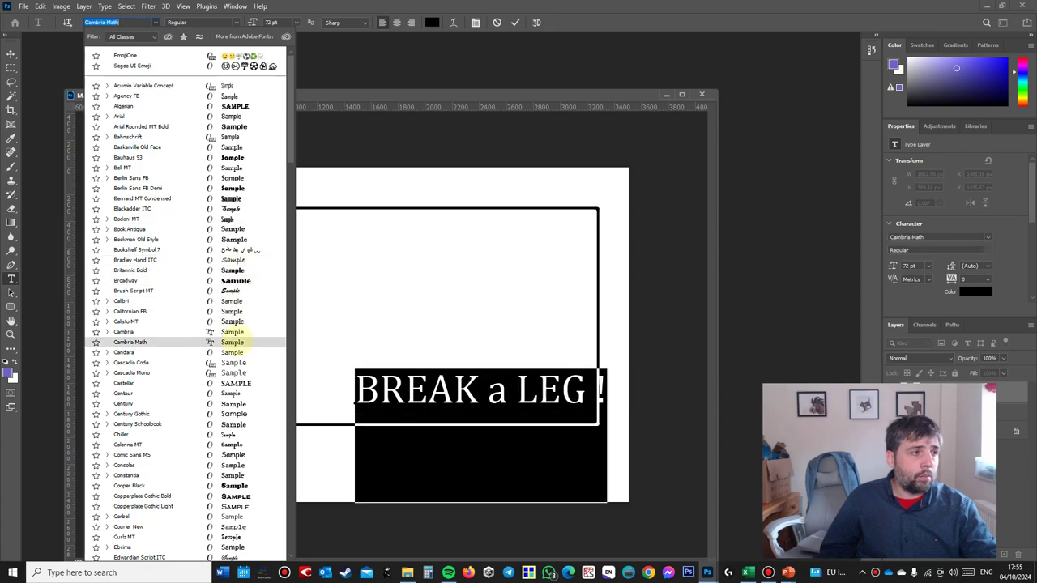
{"action": "scroll", "coordinate": [233, 339], "scroll_direction": "down", "scroll_amount": 2}
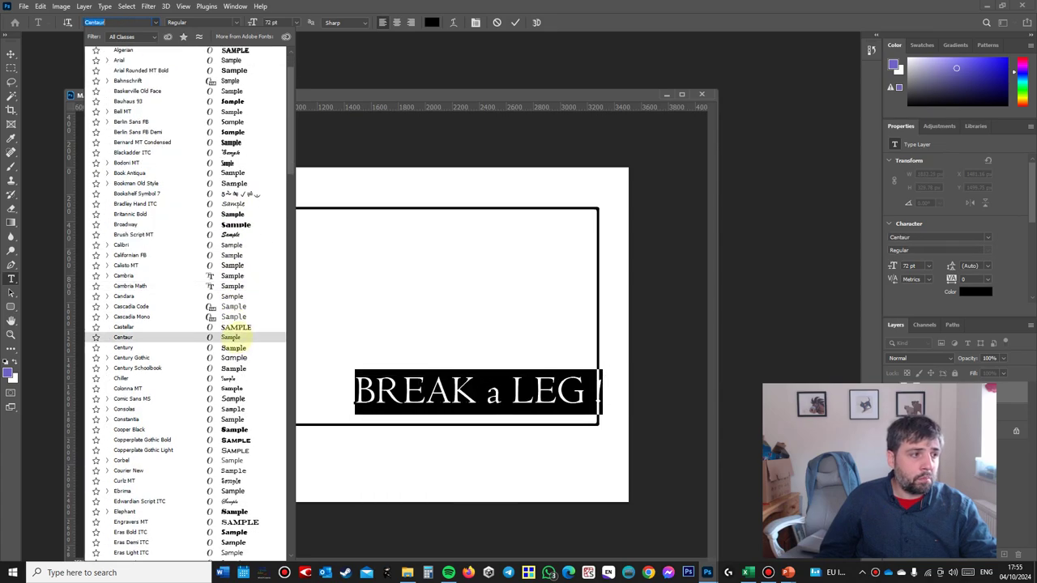
{"action": "scroll", "coordinate": [241, 332], "scroll_direction": "down", "scroll_amount": 2}
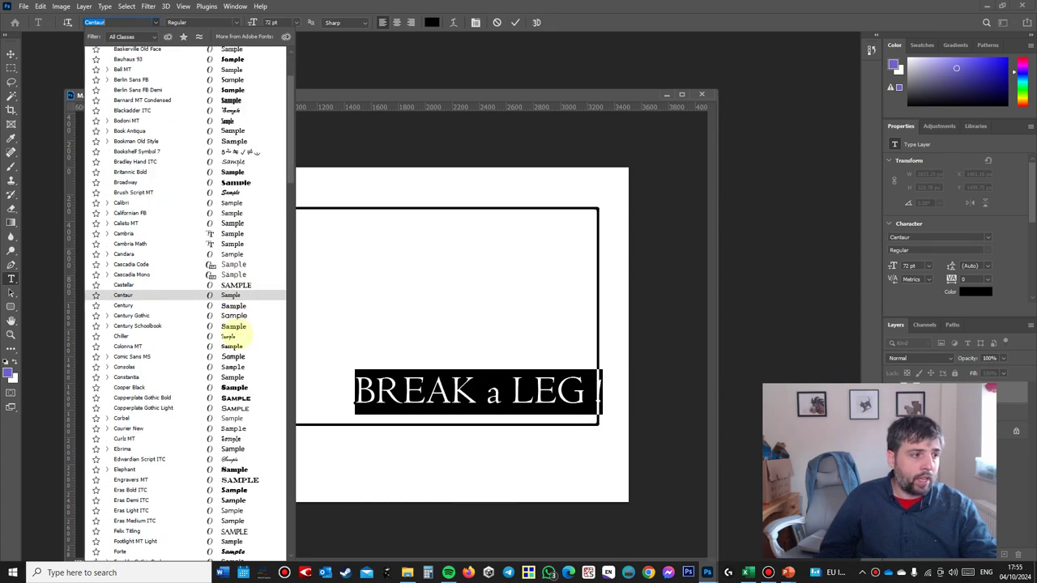
{"action": "scroll", "coordinate": [241, 332], "scroll_direction": "down", "scroll_amount": 2}
{"action": "scroll", "coordinate": [241, 330], "scroll_direction": "down", "scroll_amount": 12}
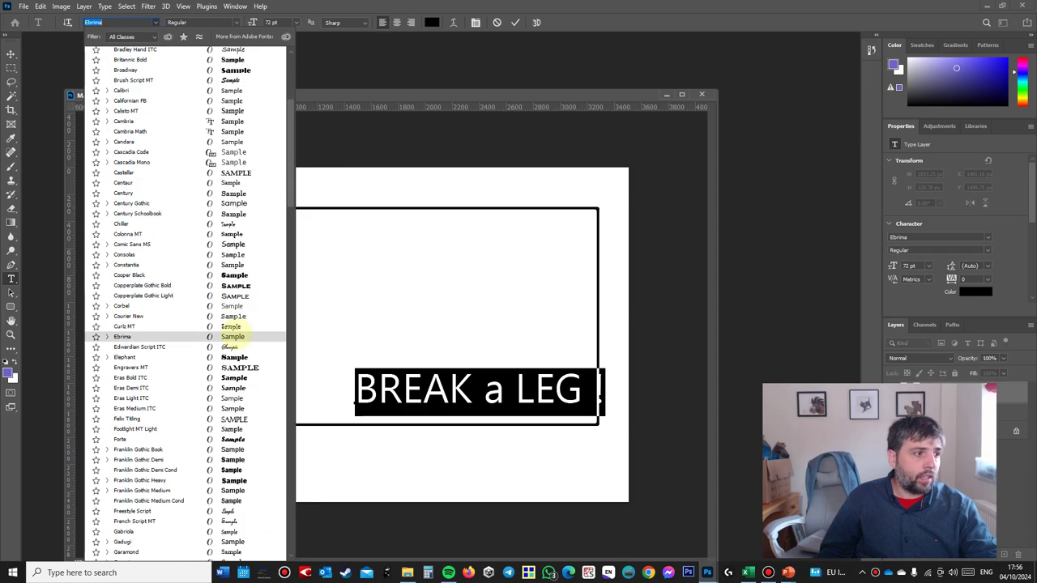
{"action": "scroll", "coordinate": [233, 336], "scroll_direction": "up", "scroll_amount": 17}
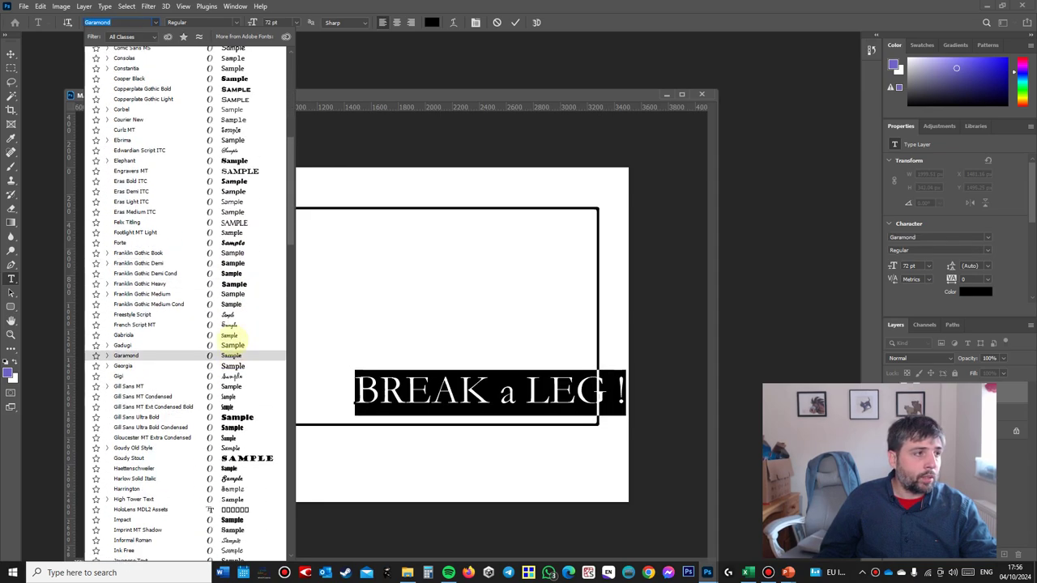
{"action": "scroll", "coordinate": [242, 324], "scroll_direction": "up", "scroll_amount": 1}
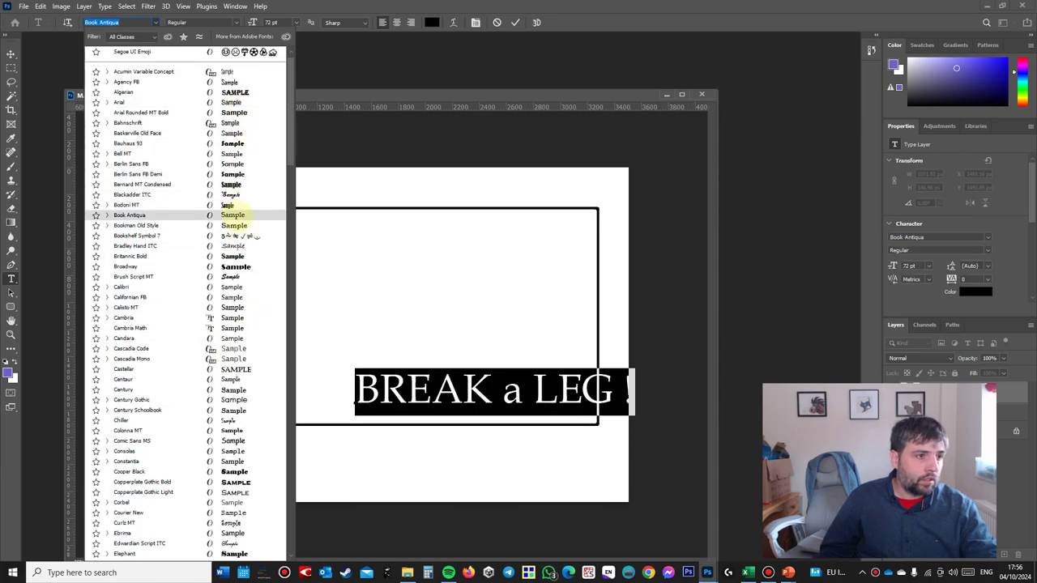
{"action": "scroll", "coordinate": [240, 397], "scroll_direction": "down", "scroll_amount": 1}
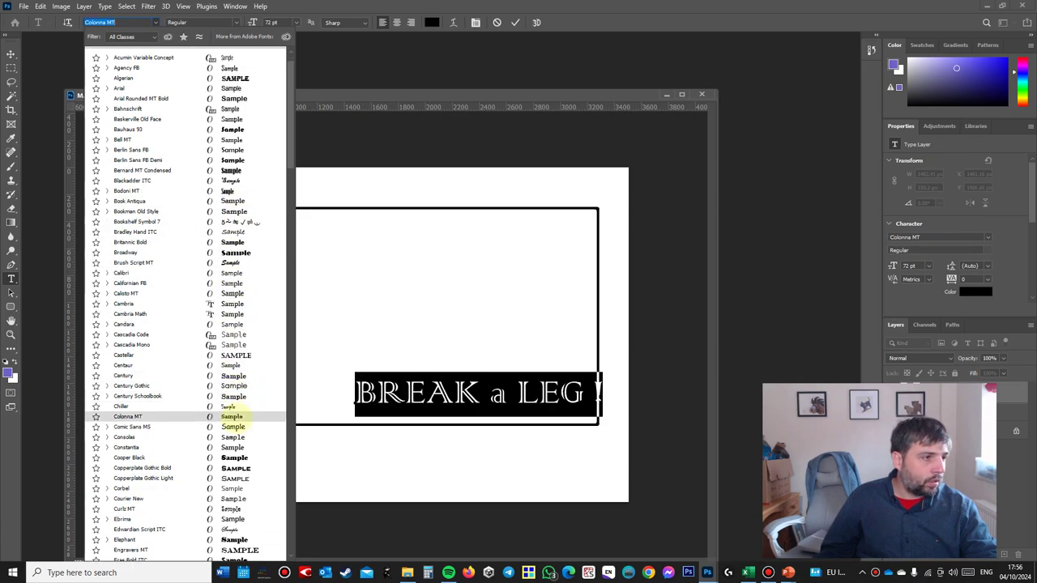
{"action": "scroll", "coordinate": [242, 449], "scroll_direction": "down", "scroll_amount": 3}
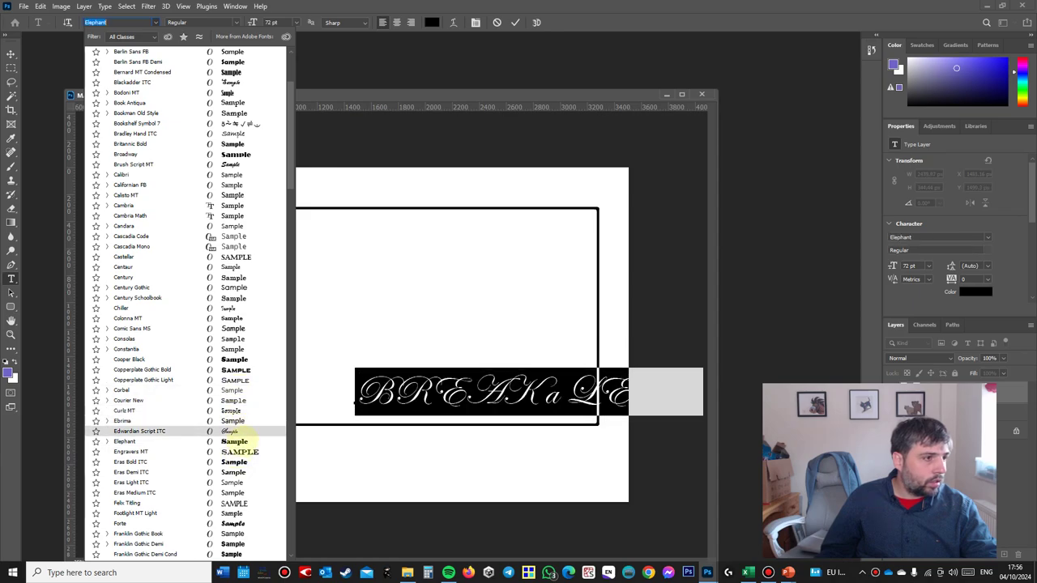
{"action": "scroll", "coordinate": [243, 430], "scroll_direction": "down", "scroll_amount": 1}
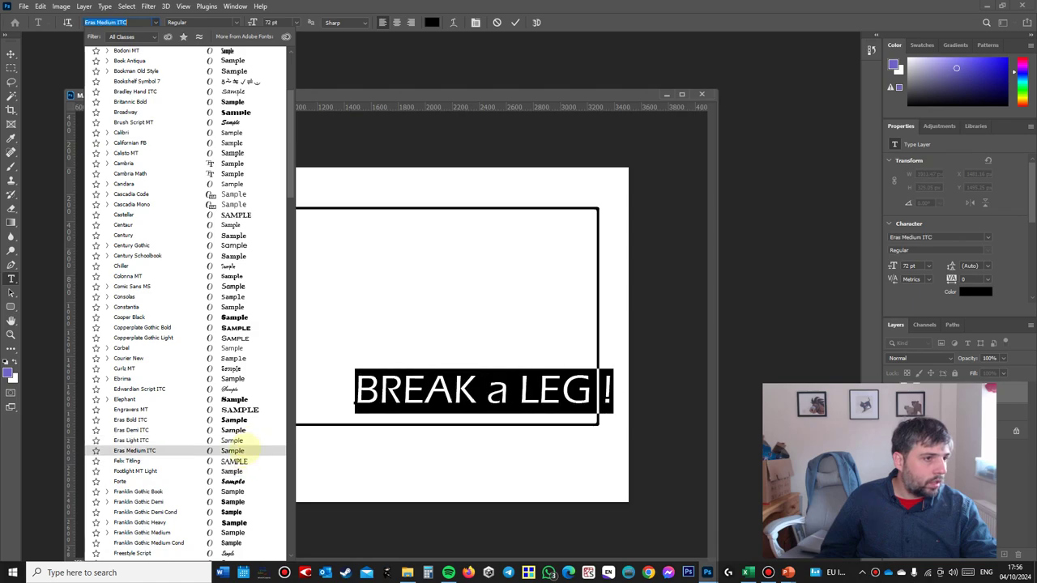
{"action": "scroll", "coordinate": [243, 456], "scroll_direction": "down", "scroll_amount": 2}
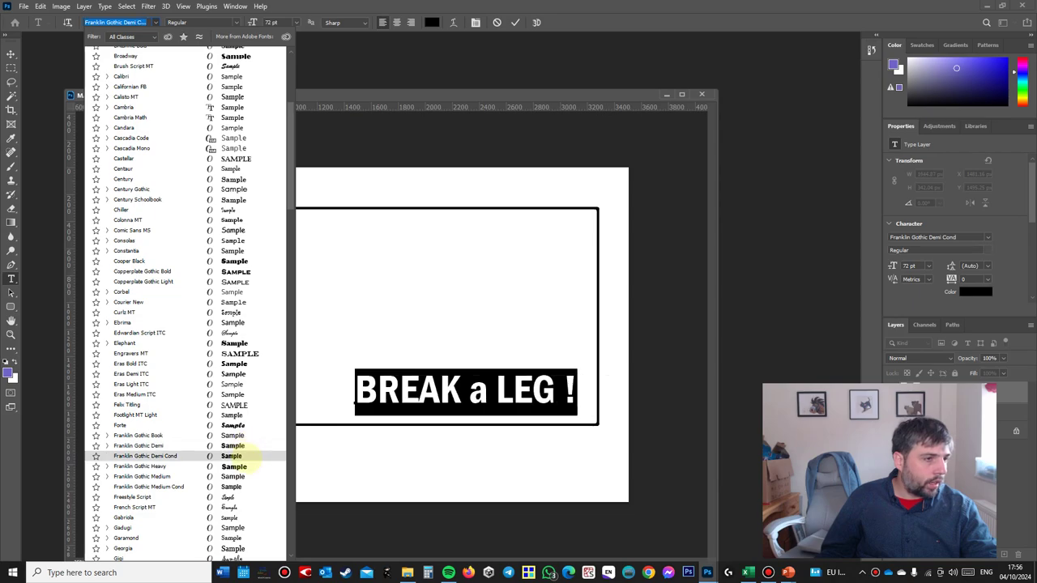
{"action": "left_click", "coordinate": [243, 456]}
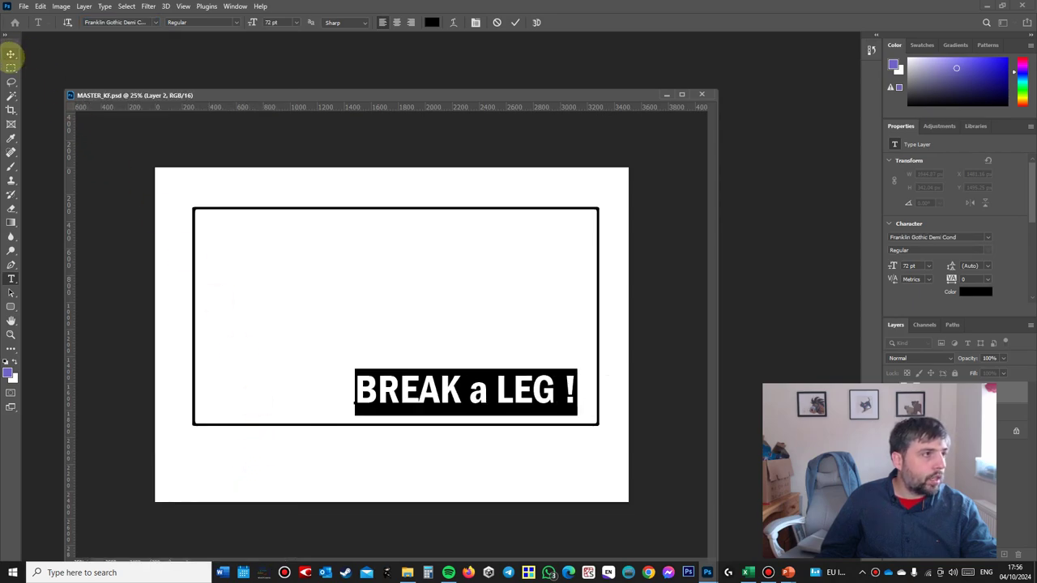
{"action": "left_click", "coordinate": [11, 54]}
{"action": "mouse_move", "coordinate": [407, 396]}
{"action": "left_mouse_down"}
{"action": "mouse_move", "coordinate": [427, 403]}
{"action": "mouse_move", "coordinate": [414, 401]}
{"action": "left_mouse_up"}
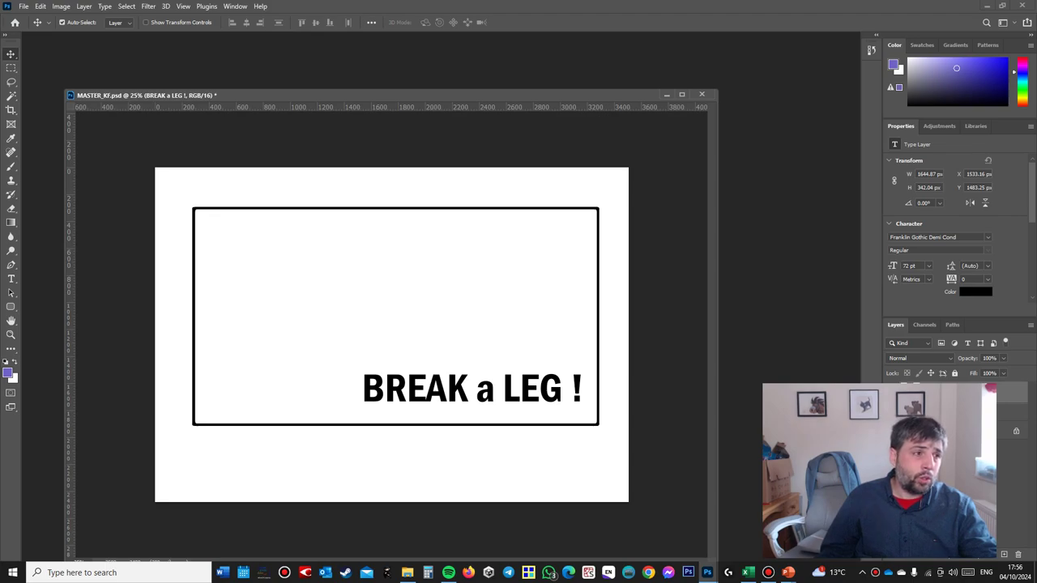
Step: Reset the foreground and background colours to the default black and white
{"action": "left_click", "coordinate": [8, 372]}
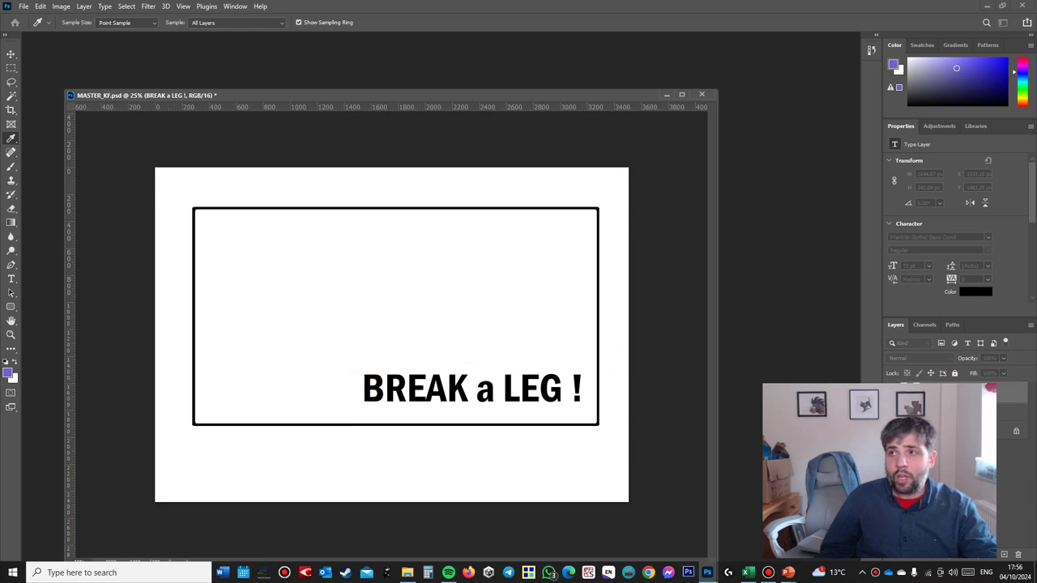
{"action": "key", "text": "v"}
{"action": "key", "text": "d"}
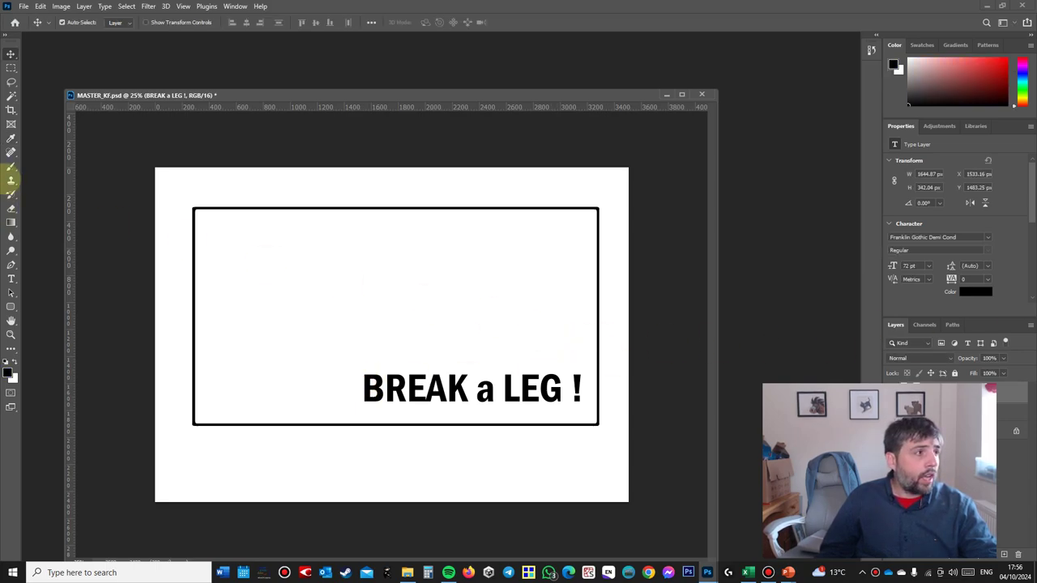
Step: Add a new layer and paint a diagonal bone outline of about 885 by 729 px with the Brush in the frame's left half
{"action": "left_click", "coordinate": [11, 166]}
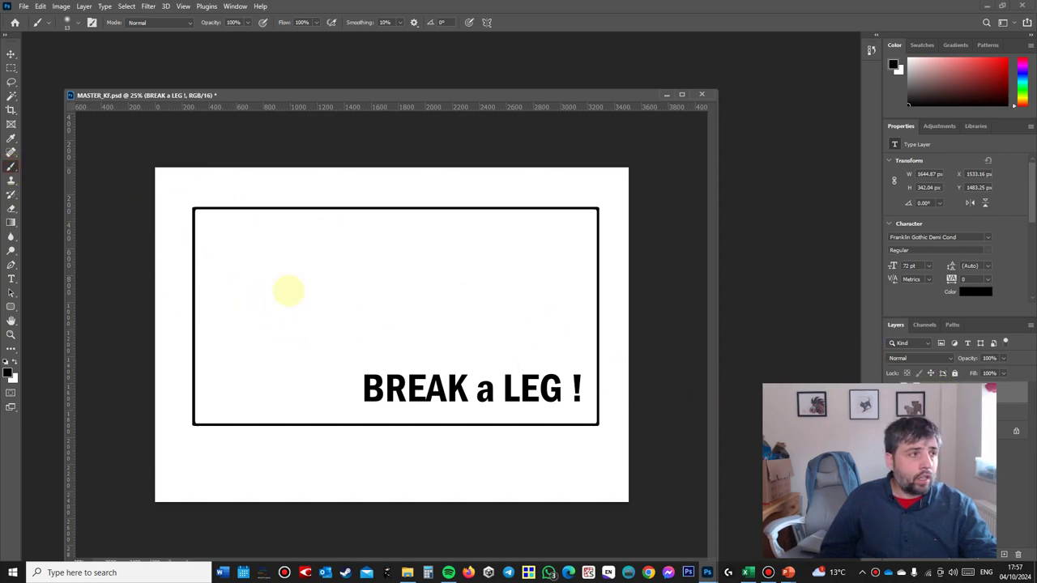
{"action": "left_click", "coordinate": [84, 6]}
{"action": "mouse_move", "coordinate": [92, 17]}
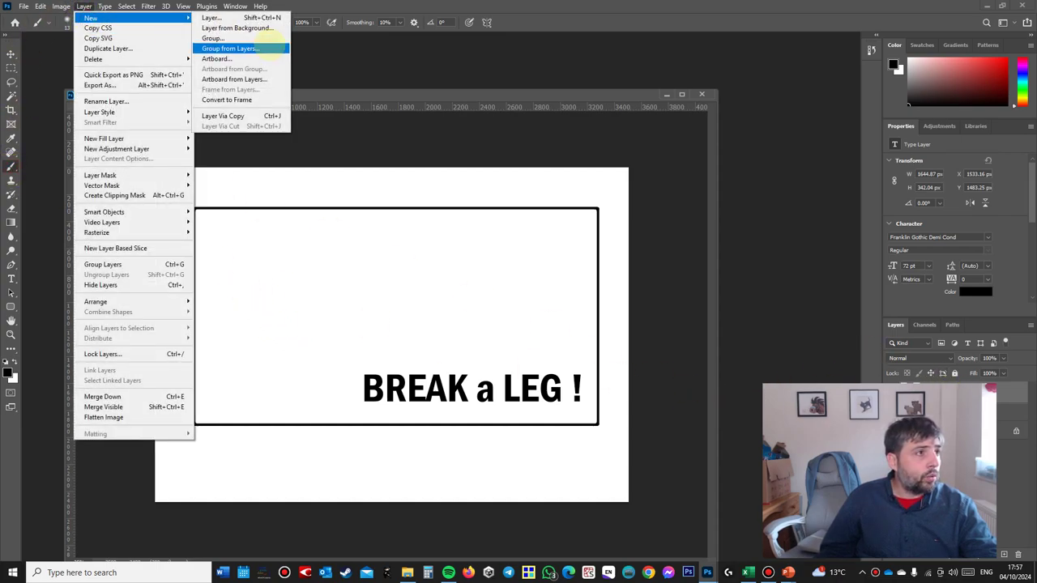
{"action": "left_click", "coordinate": [243, 17]}
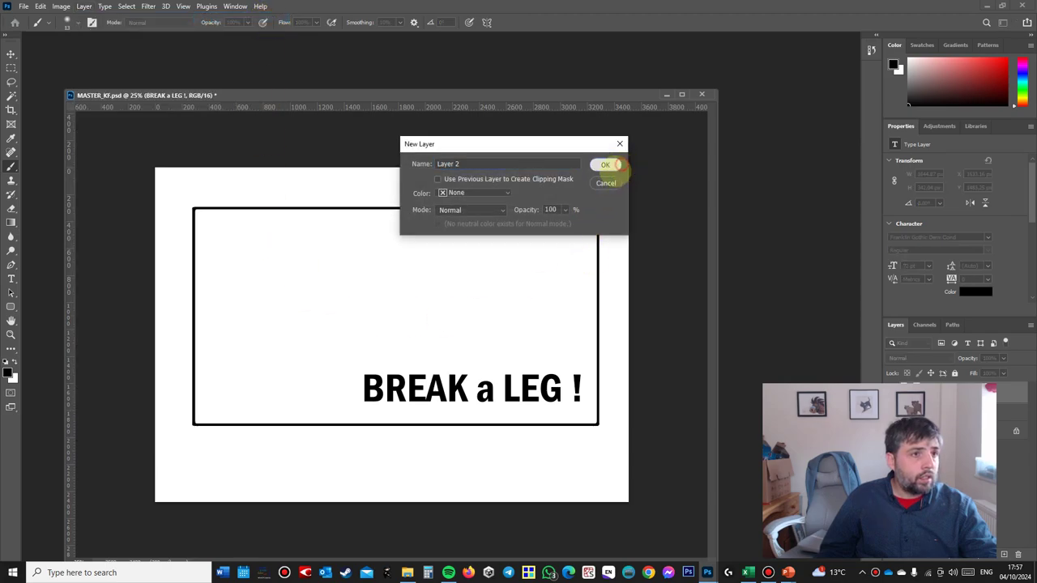
{"action": "left_click", "coordinate": [605, 164]}
{"action": "left_click_drag", "start_coordinate": [279, 319], "coordinate": [333, 287]}
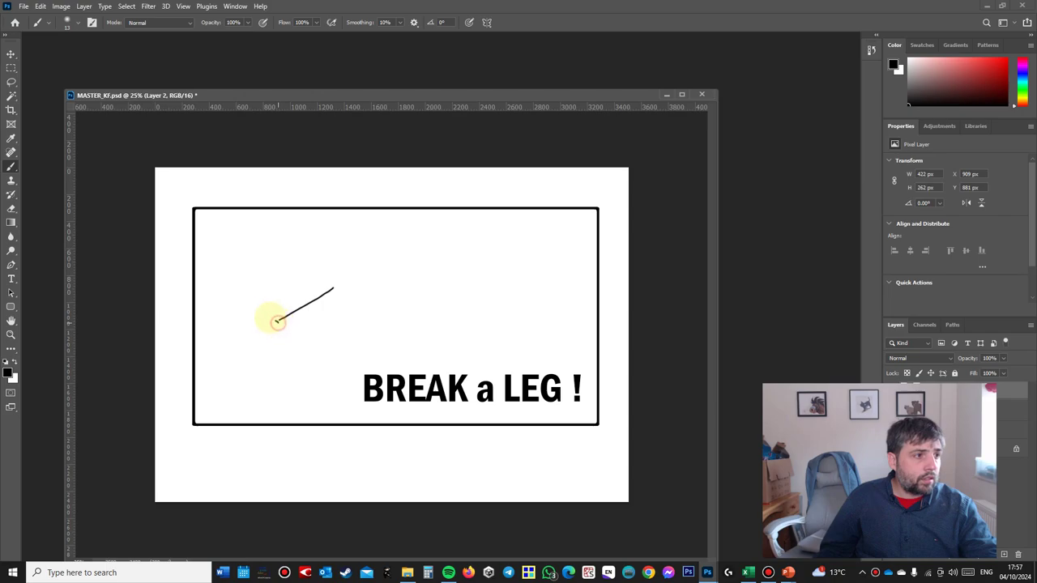
{"action": "mouse_move", "coordinate": [247, 329]}
{"action": "left_mouse_down"}
{"action": "mouse_move", "coordinate": [272, 359]}
{"action": "mouse_move", "coordinate": [286, 360]}
{"action": "mouse_move", "coordinate": [284, 342]}
{"action": "mouse_move", "coordinate": [326, 309]}
{"action": "left_mouse_up"}
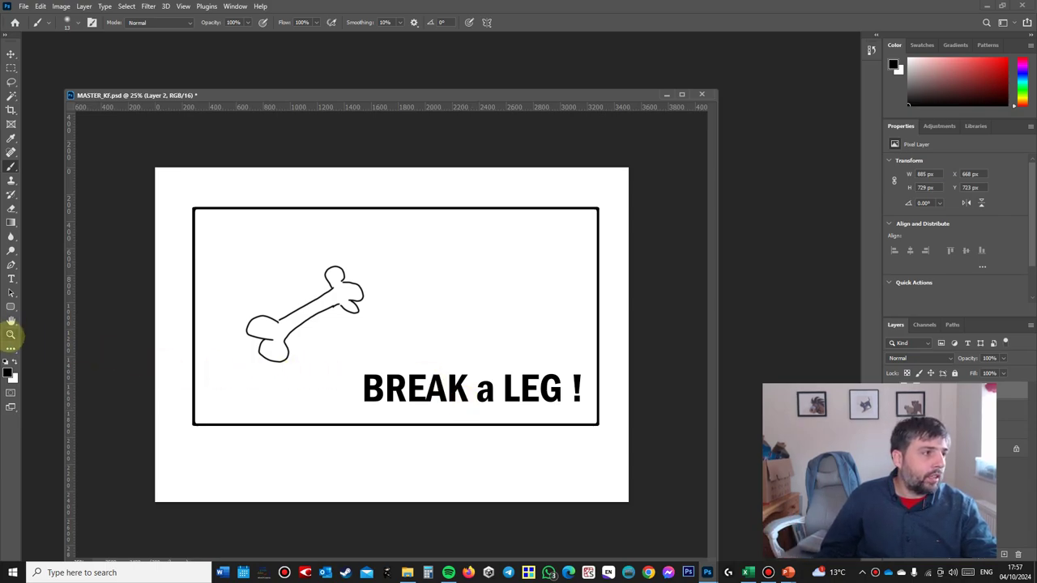
Step: Lasso the upper-right half of the bone, cut it and paste it onto its own layer
{"action": "left_click", "coordinate": [10, 335]}
{"action": "left_click", "coordinate": [278, 300]}
{"action": "left_click", "coordinate": [308, 300]}
{"action": "left_click", "coordinate": [308, 308]}
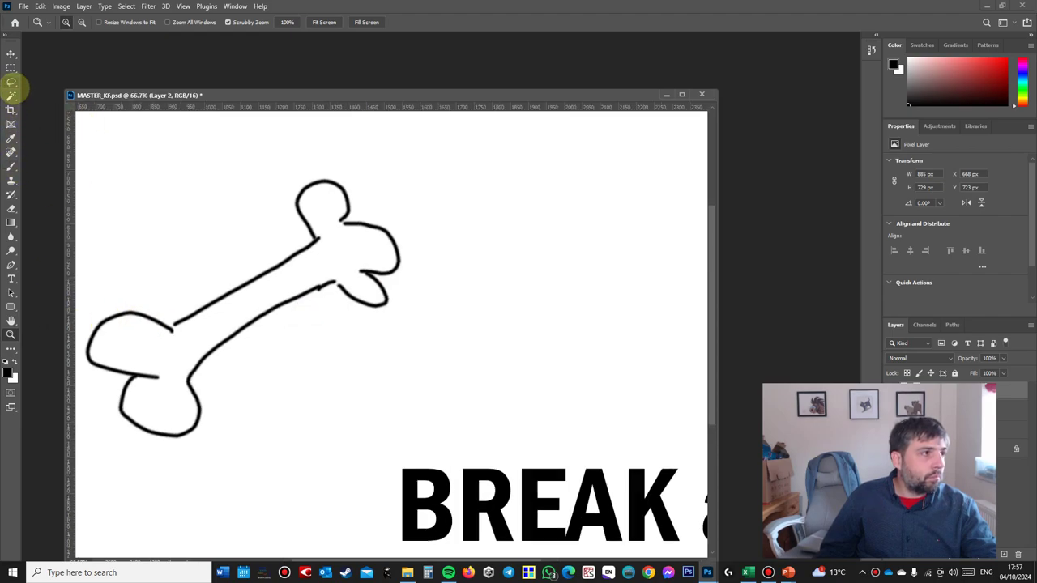
{"action": "left_click", "coordinate": [10, 81]}
{"action": "mouse_move", "coordinate": [185, 282]}
{"action": "left_mouse_down"}
{"action": "mouse_move", "coordinate": [116, 278]}
{"action": "mouse_move", "coordinate": [83, 372]}
{"action": "mouse_move", "coordinate": [111, 457]}
{"action": "mouse_move", "coordinate": [177, 452]}
{"action": "mouse_move", "coordinate": [228, 405]}
{"action": "left_mouse_up"}
{"action": "left_click", "coordinate": [333, 394]}
{"action": "mouse_move", "coordinate": [307, 151]}
{"action": "left_mouse_down"}
{"action": "mouse_move", "coordinate": [262, 170]}
{"action": "mouse_move", "coordinate": [248, 308]}
{"action": "mouse_move", "coordinate": [397, 332]}
{"action": "mouse_move", "coordinate": [359, 167]}
{"action": "mouse_move", "coordinate": [312, 153]}
{"action": "left_mouse_up"}
{"action": "key", "text": "ctrl+x"}
{"action": "key", "text": "ctrl+v"}
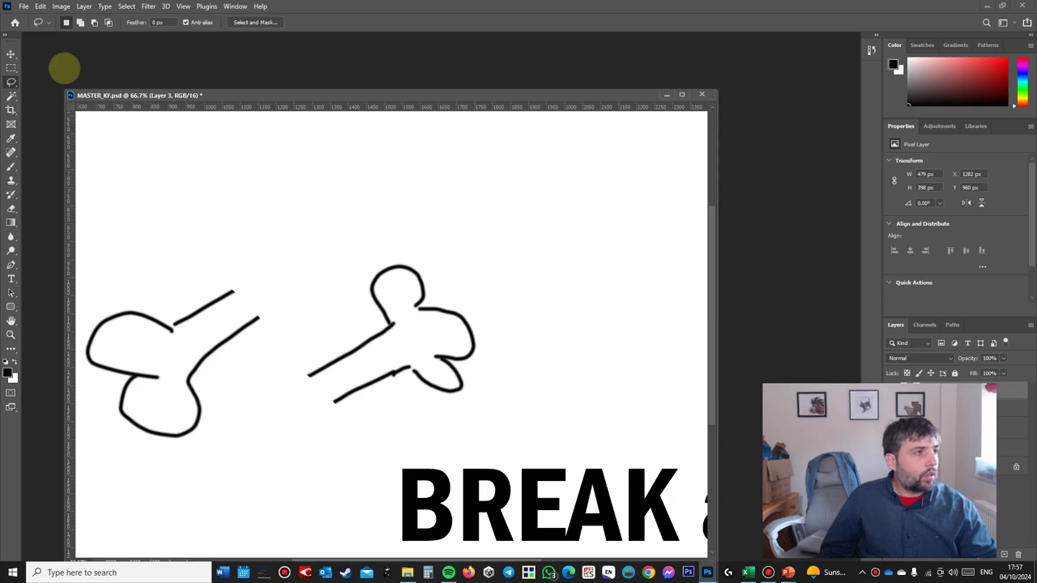
Step: Move the pasted bone half in line with the other half, leaving a small gap, and paint a jagged fracture across its open end
{"action": "left_click", "coordinate": [10, 53]}
{"action": "mouse_move", "coordinate": [420, 310]}
{"action": "left_mouse_down"}
{"action": "mouse_move", "coordinate": [375, 191]}
{"action": "mouse_move", "coordinate": [380, 204]}
{"action": "left_mouse_up"}
{"action": "left_click", "coordinate": [11, 166]}
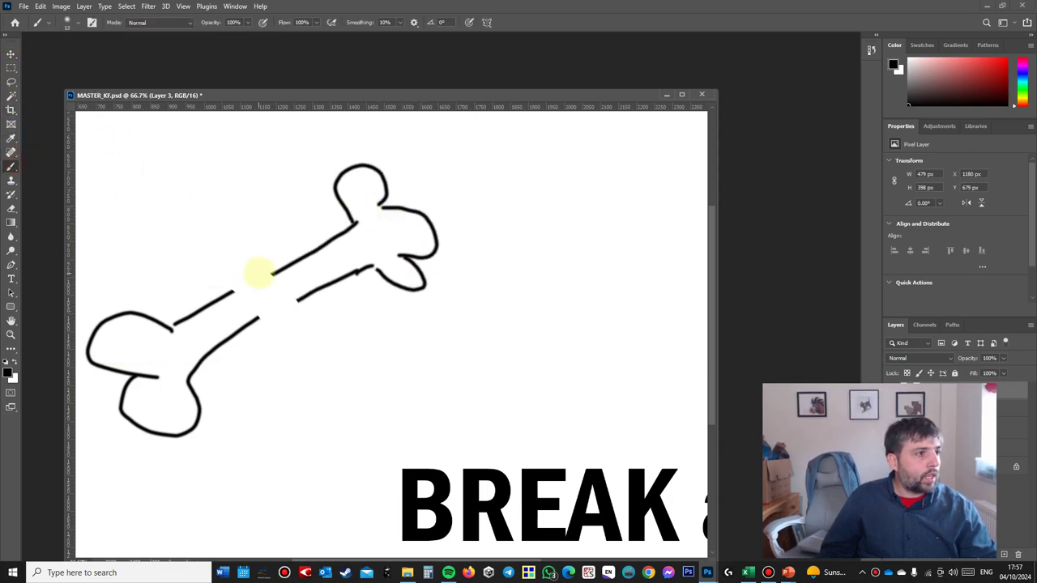
{"action": "left_click_drag", "start_coordinate": [300, 299], "coordinate": [300, 300]}
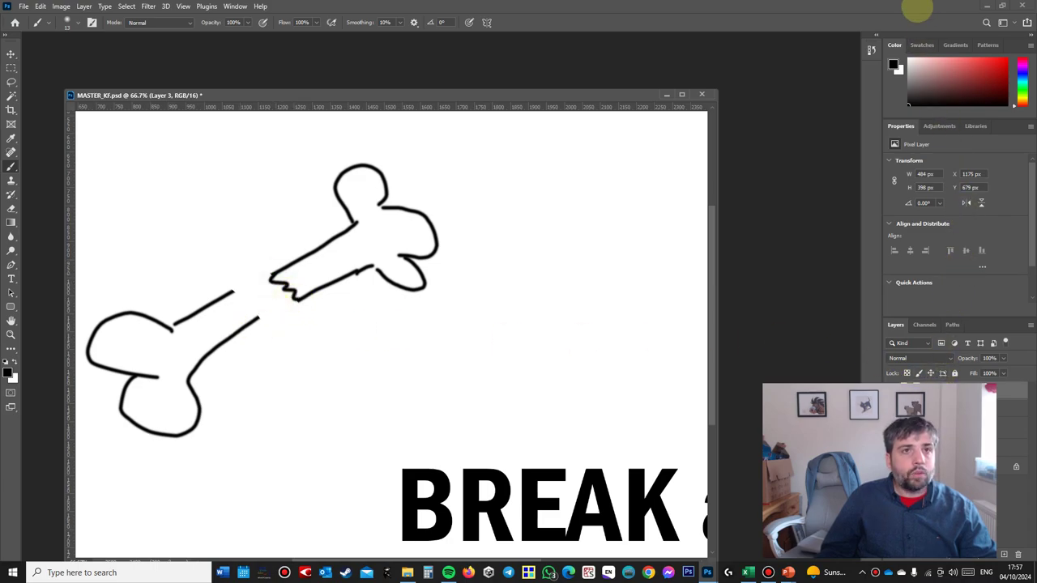
Step: Rearrange the workspace by repositioning and enlarging the floating document window and closing the floating Color, Properties and Layers panel group
{"action": "double_click", "coordinate": [916, 10]}
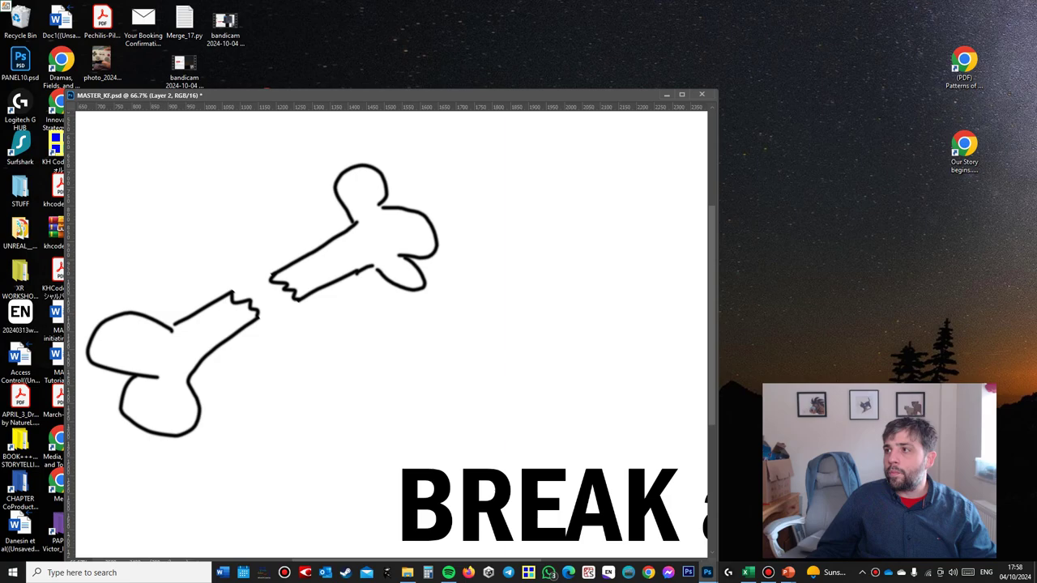
{"action": "left_click_drag", "start_coordinate": [718, 69], "coordinate": [829, 32]}
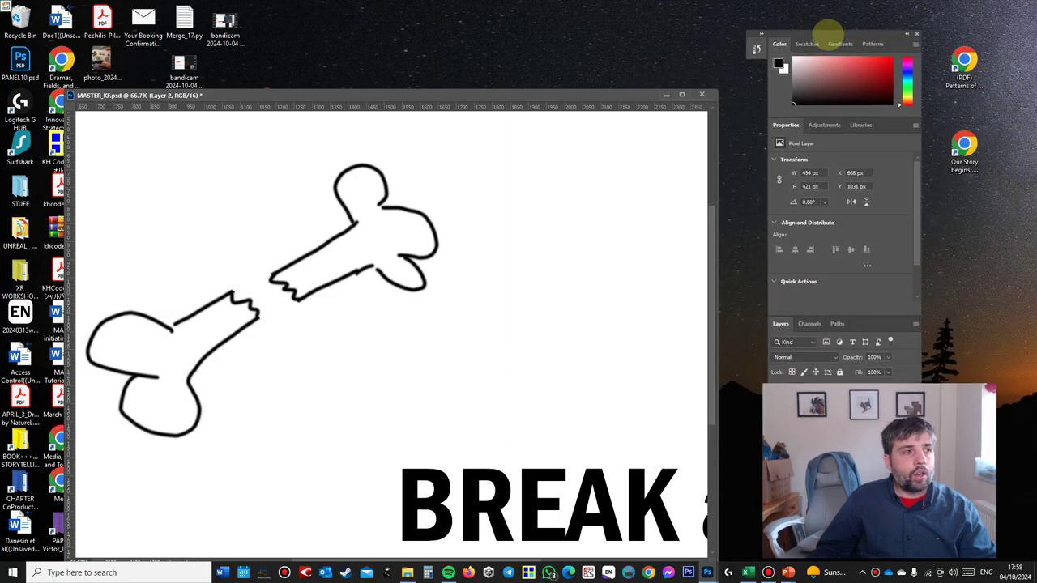
{"action": "left_click_drag", "start_coordinate": [490, 94], "coordinate": [426, 7]}
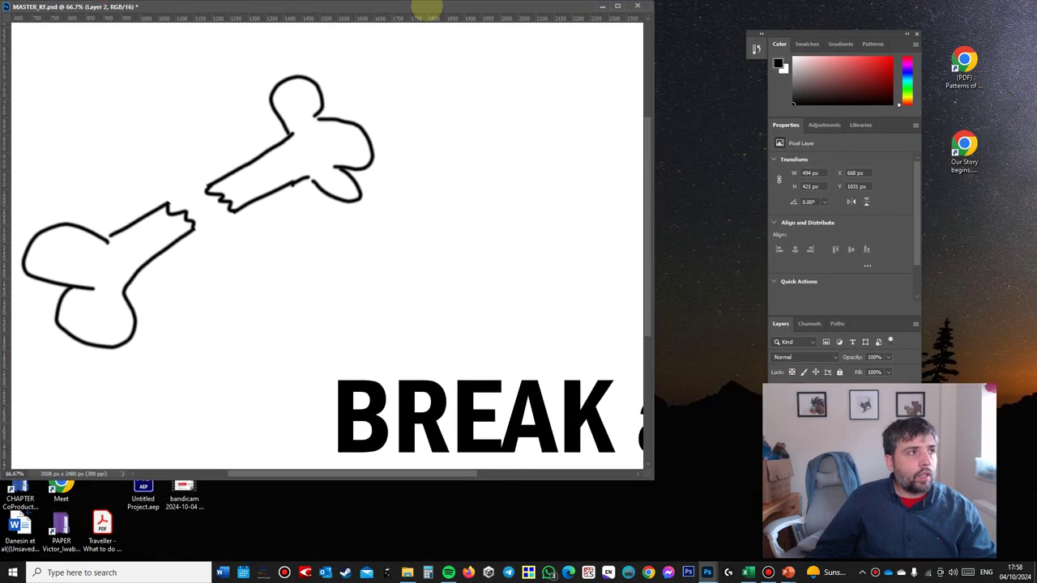
{"action": "left_click_drag", "start_coordinate": [648, 476], "coordinate": [732, 544]}
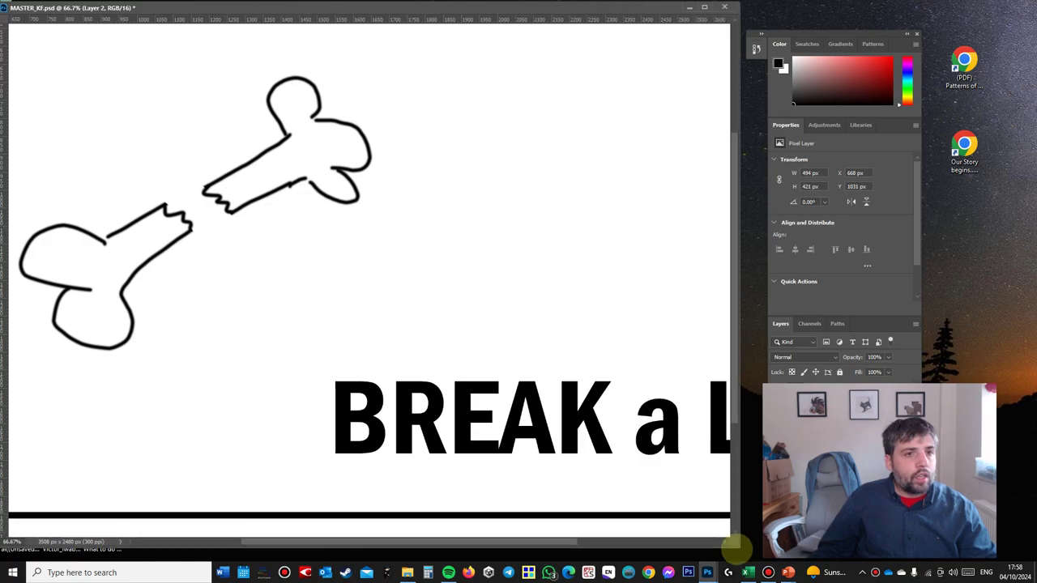
{"action": "scroll", "coordinate": [903, 253], "scroll_direction": "down", "scroll_amount": 1}
{"action": "scroll", "coordinate": [903, 253], "scroll_direction": "down", "scroll_amount": 1}
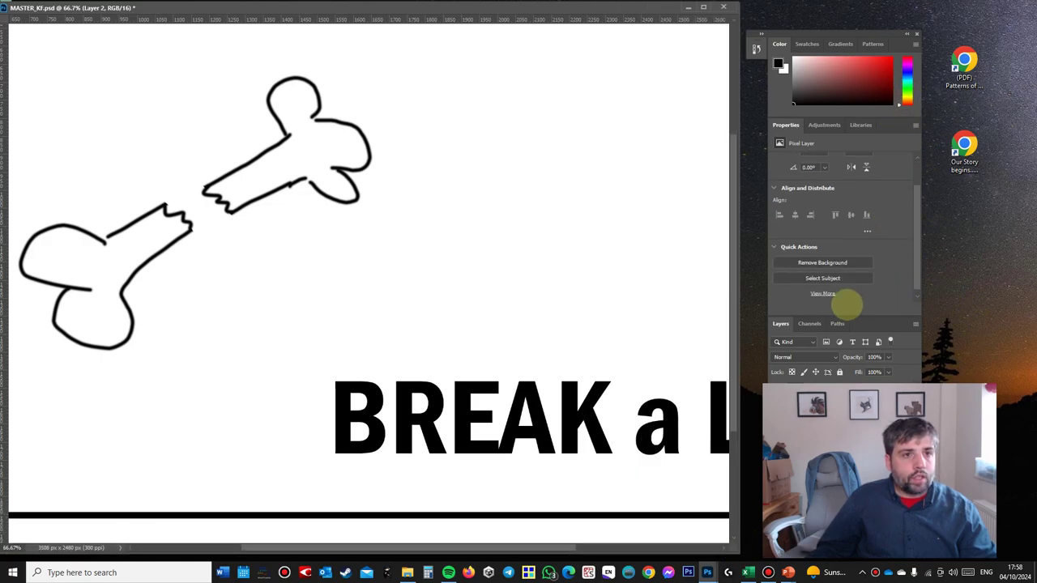
{"action": "left_click", "coordinate": [917, 34]}
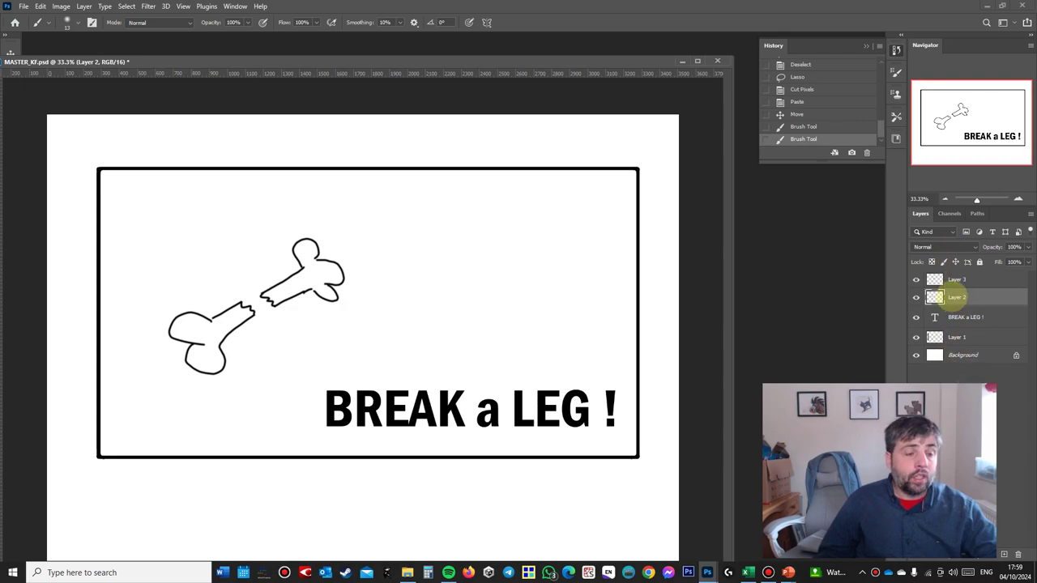
Step: Toggle the visibility of Layer 2, Layer 3 and Layer 1 off and on to check what each contains
{"action": "left_click", "coordinate": [916, 298]}
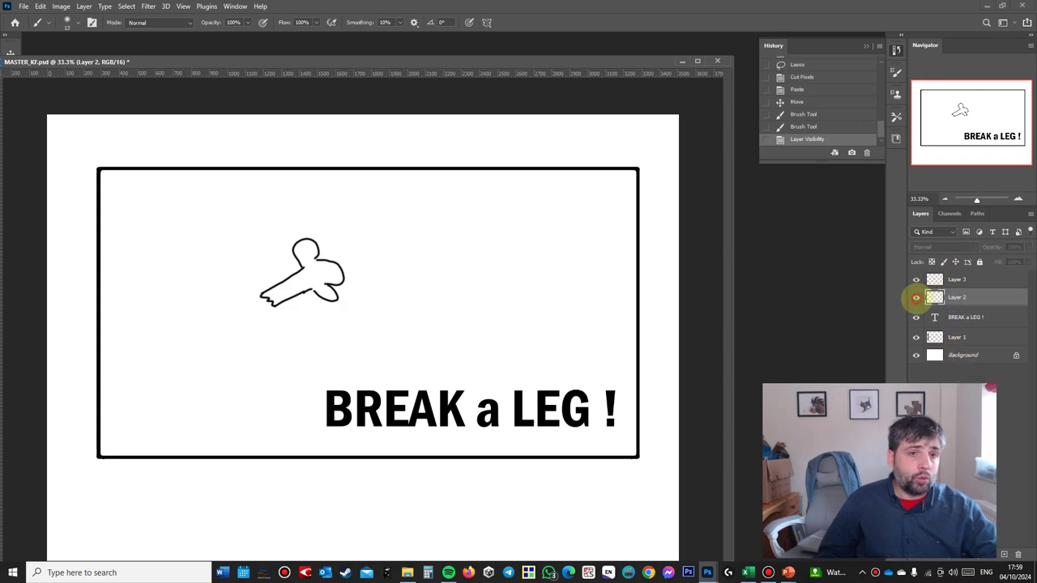
{"action": "left_click", "coordinate": [916, 297]}
{"action": "left_click", "coordinate": [916, 280]}
{"action": "left_click", "coordinate": [916, 280]}
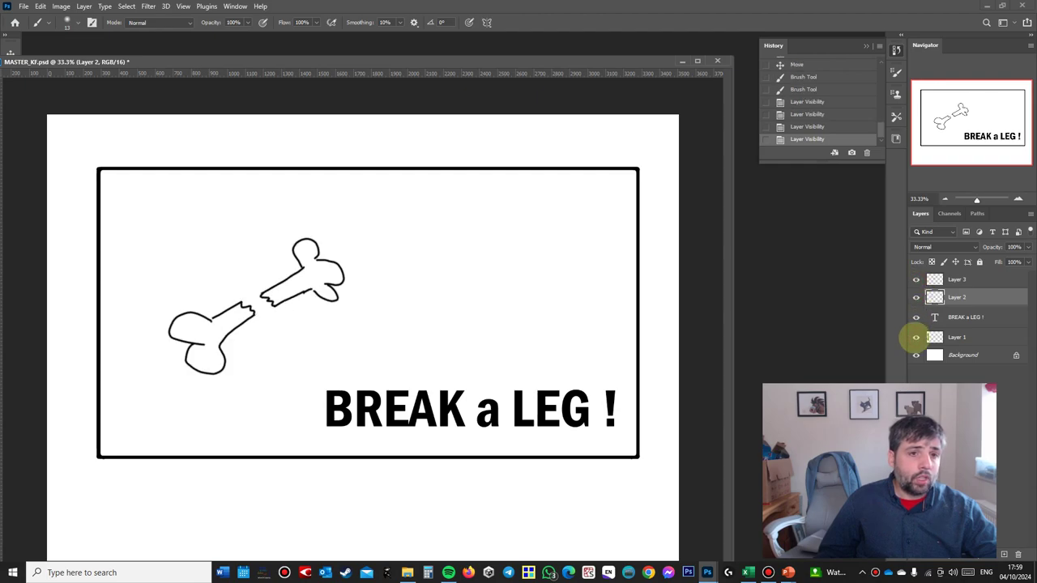
{"action": "left_click", "coordinate": [915, 337]}
{"action": "left_click", "coordinate": [915, 337]}
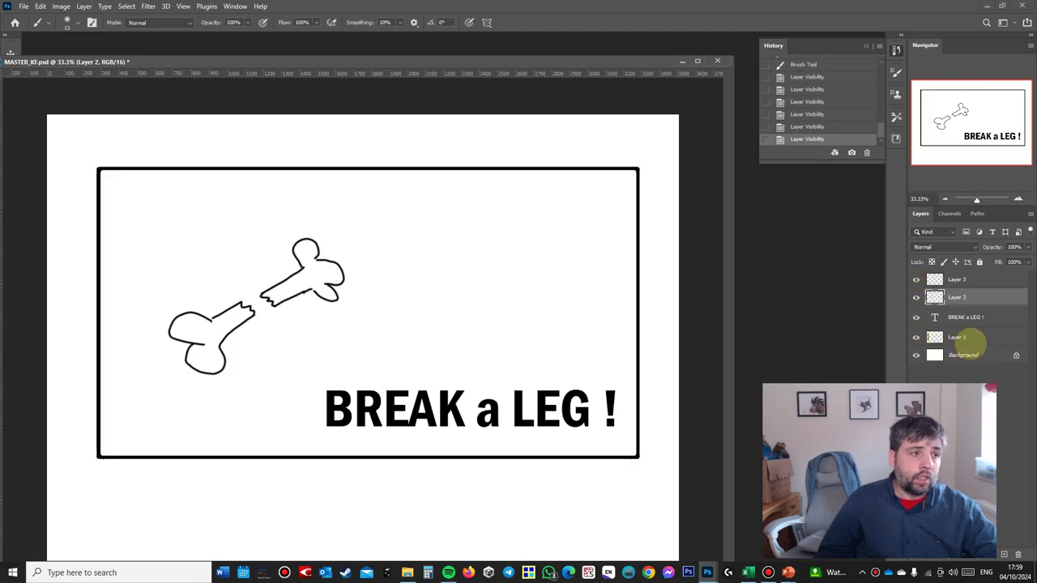
Step: Rename Layer 1, which holds the rectangular frame, as Ratio
{"action": "left_click", "coordinate": [970, 343]}
{"action": "key", "text": "space"}
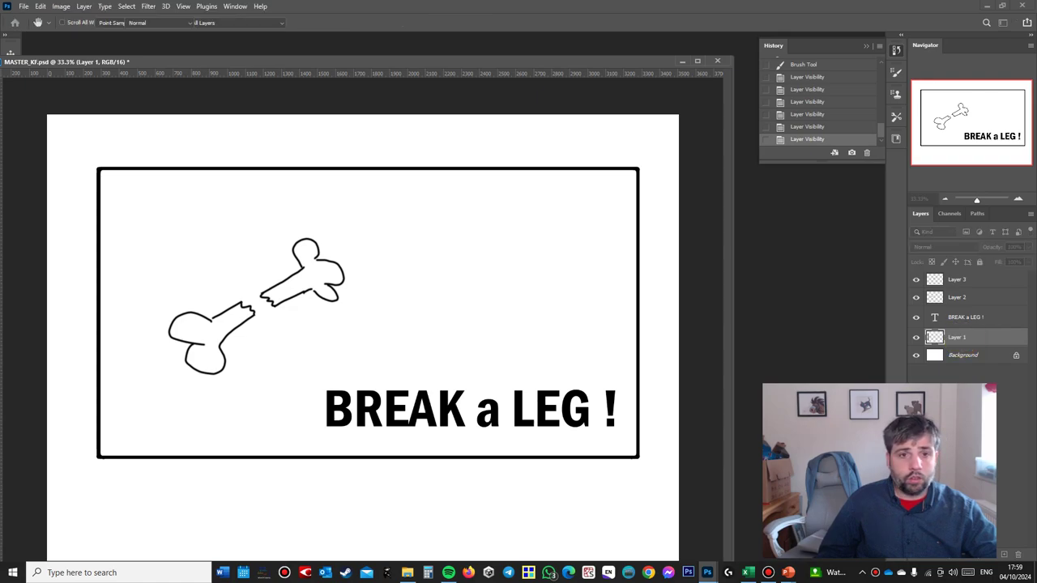
{"action": "left_click", "coordinate": [956, 337]}
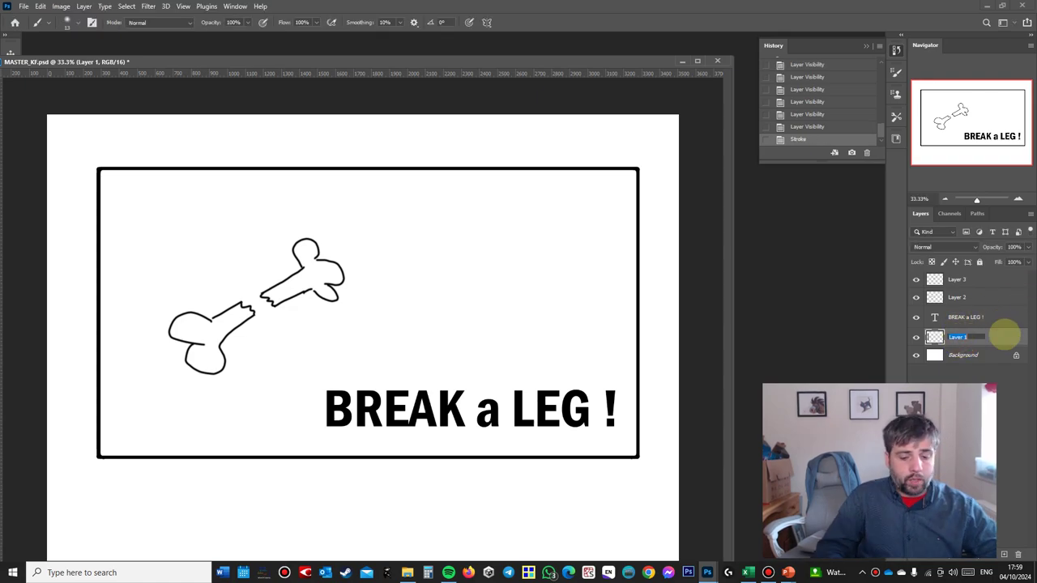
{"action": "key", "text": "Return"}
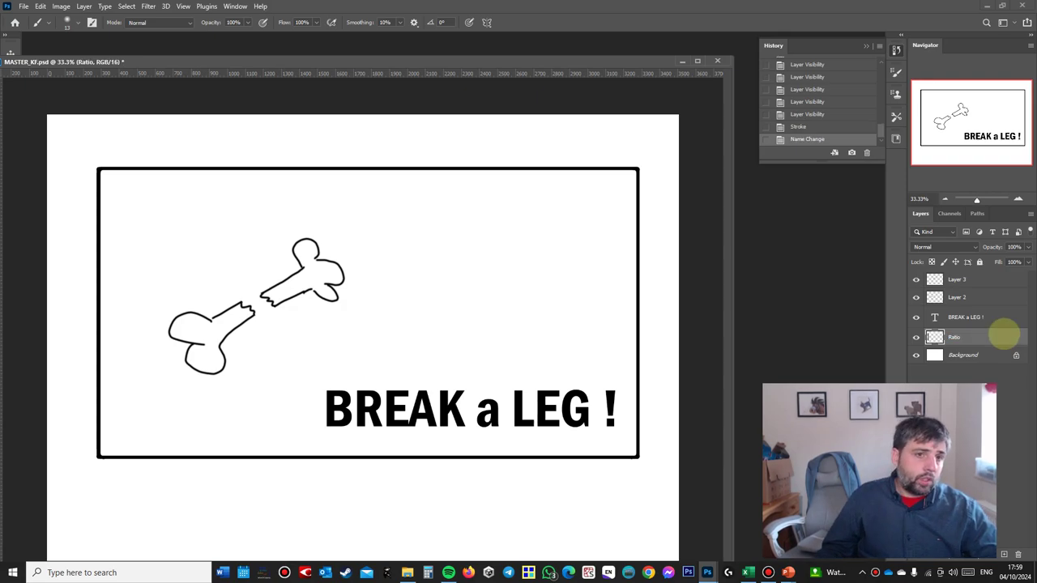
Step: Hide and show the Ratio layer and the two bone layers to identify which drawing belongs to each
{"action": "left_click", "coordinate": [916, 337]}
{"action": "left_click", "coordinate": [916, 337]}
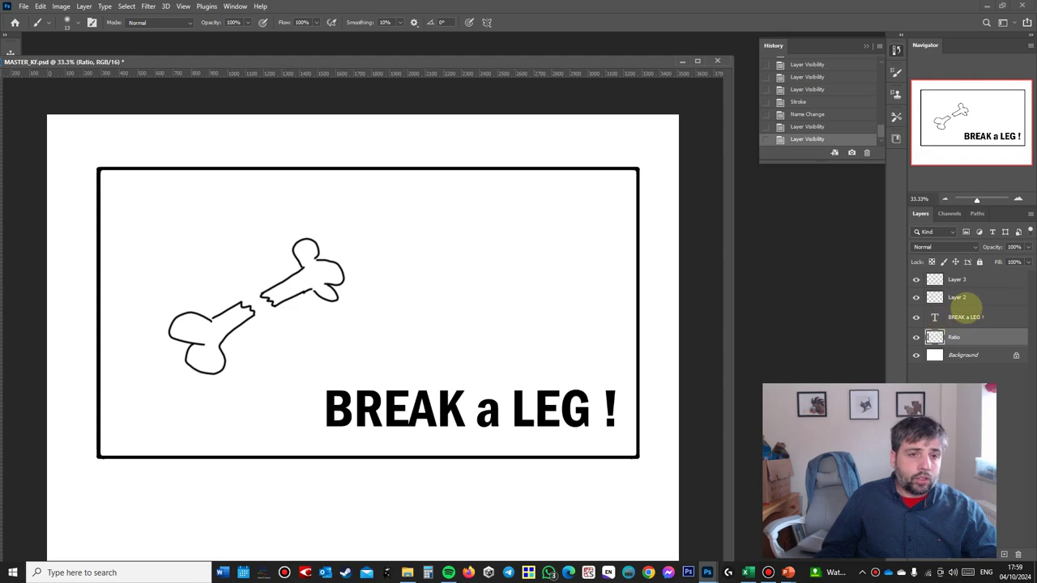
{"action": "left_click", "coordinate": [916, 297]}
{"action": "left_click", "coordinate": [916, 297]}
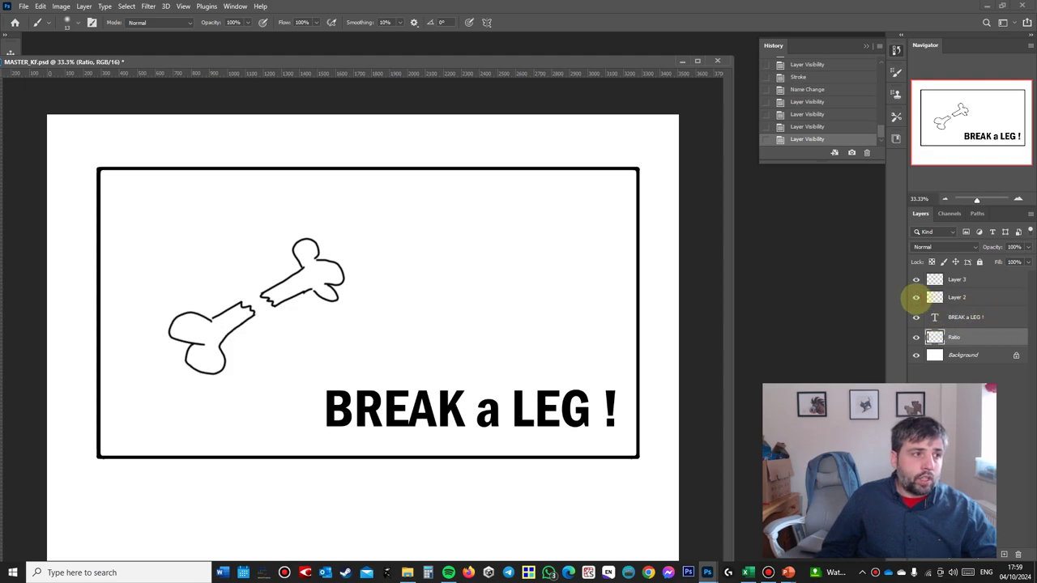
{"action": "left_click", "coordinate": [964, 297]}
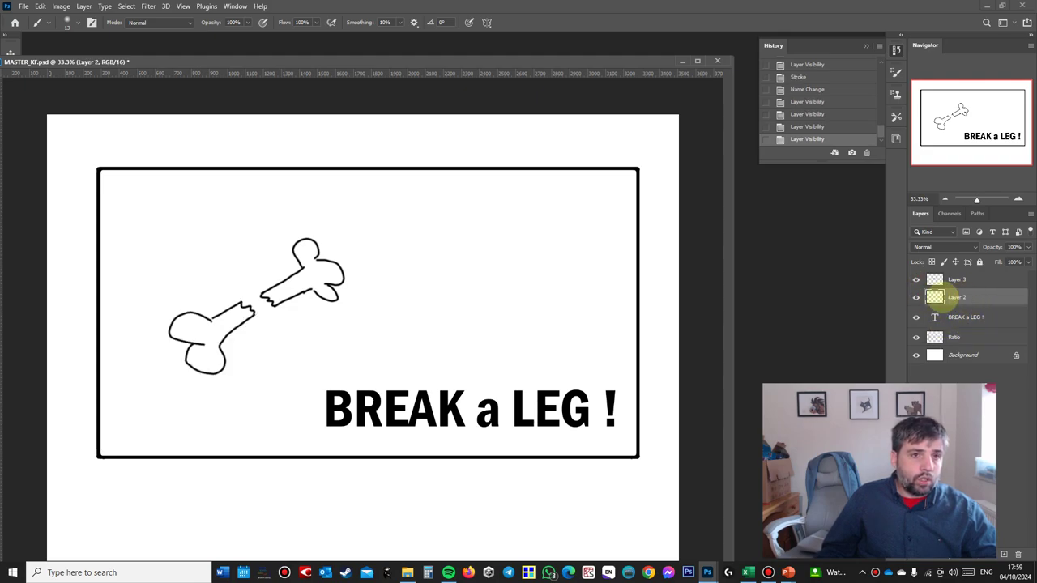
{"action": "left_click", "coordinate": [917, 279]}
{"action": "left_click", "coordinate": [916, 298]}
{"action": "left_click", "coordinate": [916, 279]}
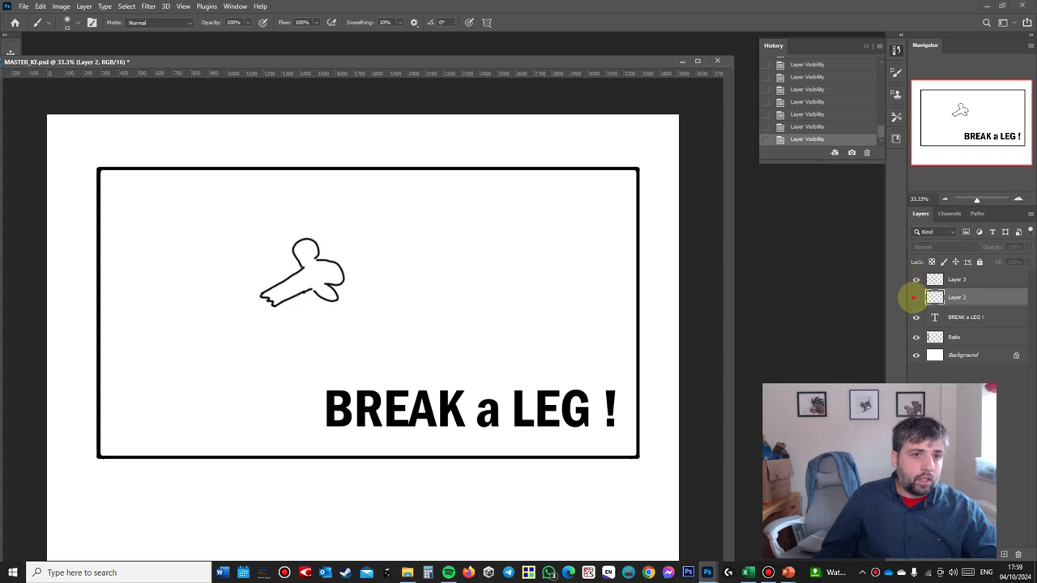
{"action": "left_click", "coordinate": [916, 297]}
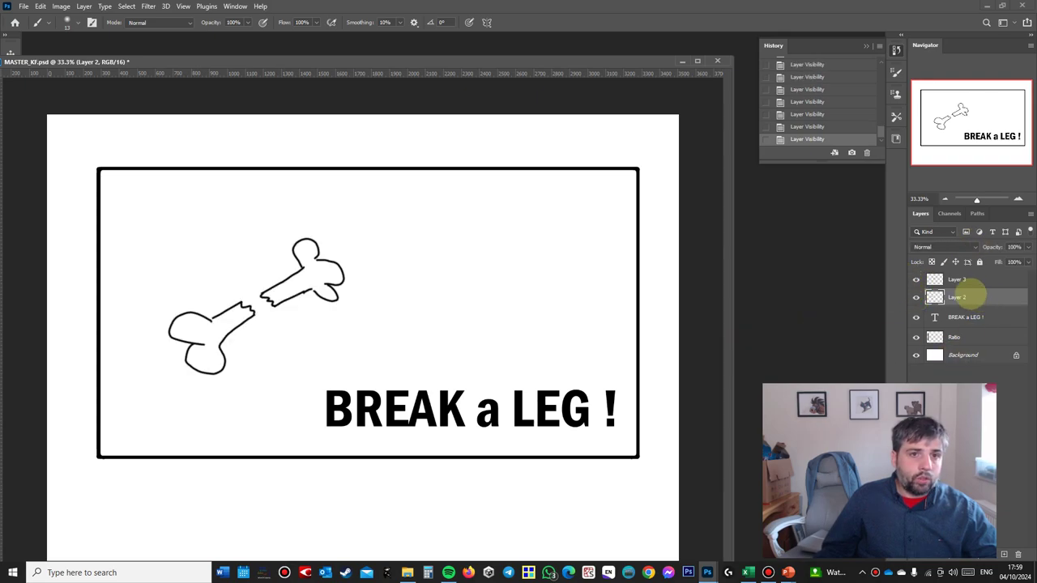
Step: Rename the layer of the upper-right bone half as bone1 and the layer of the lower-left half as bone2
{"action": "double_click", "coordinate": [956, 279]}
{"action": "type", "text": "bo"}
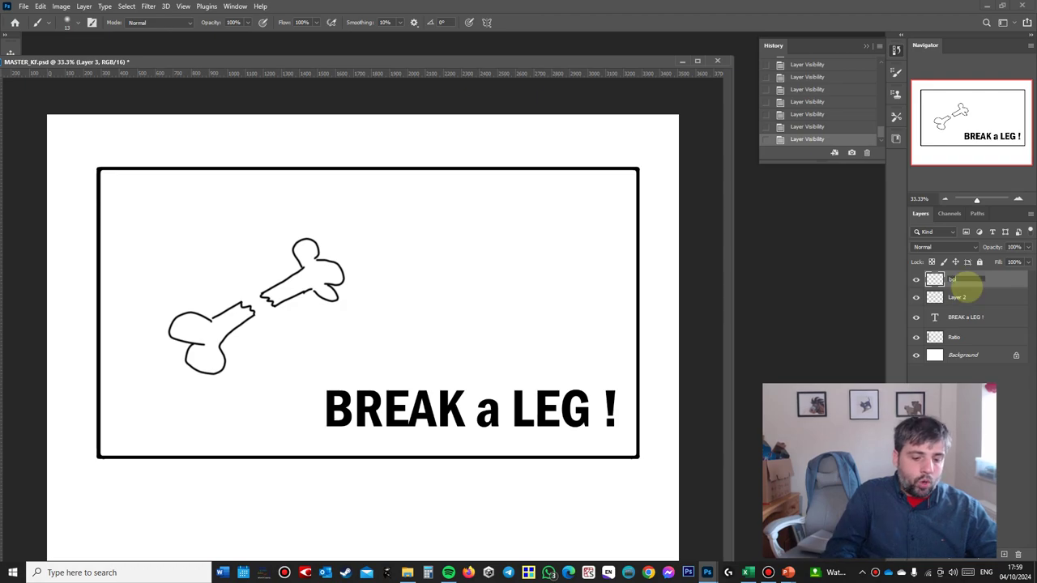
{"action": "type", "text": "ne1"}
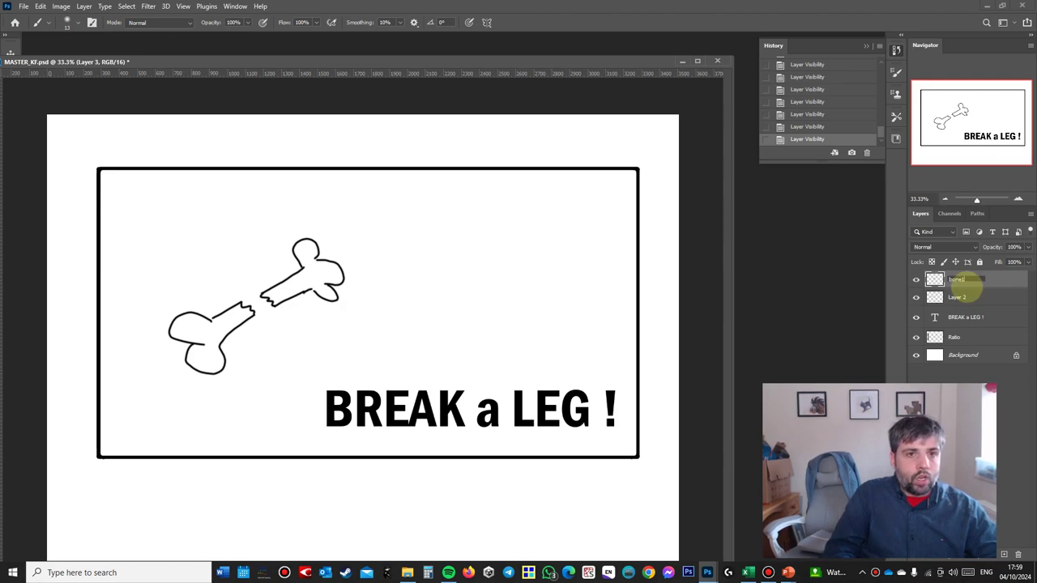
{"action": "double_click", "coordinate": [956, 298]}
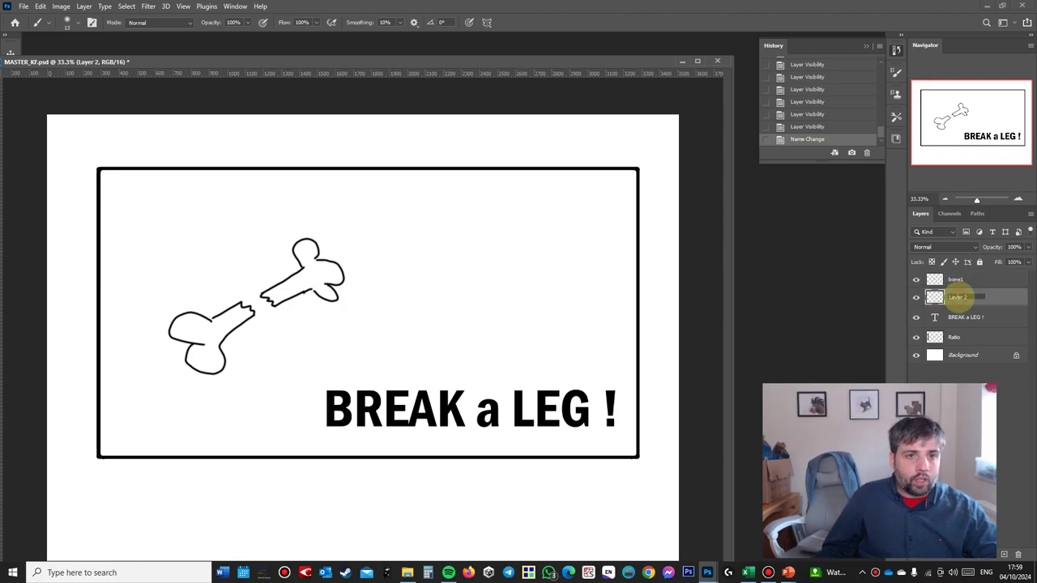
{"action": "type", "text": "bone2"}
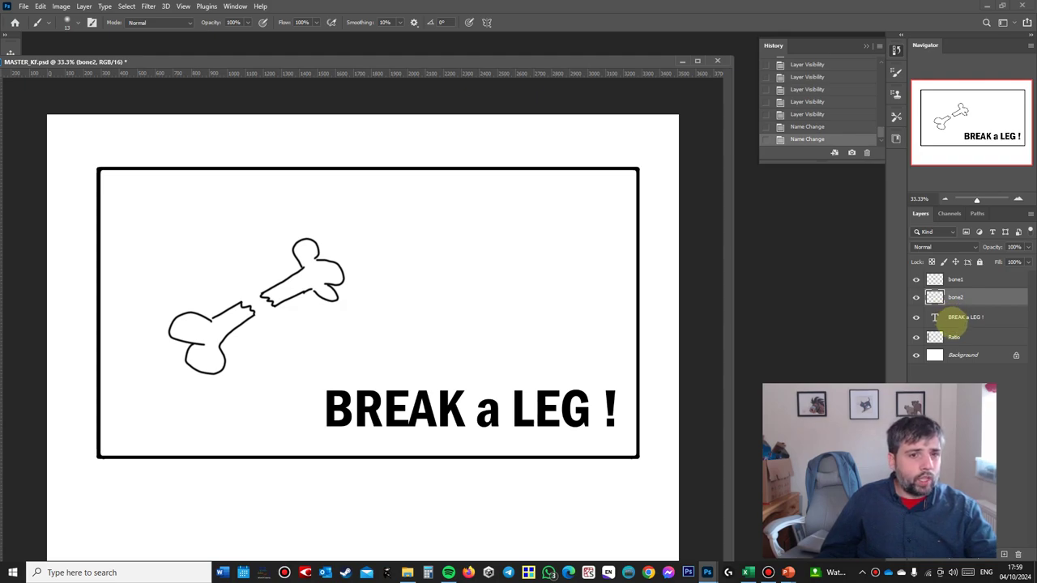
Step: Convert the locked Background into a normal layer and rename it BG
{"action": "double_click", "coordinate": [1000, 355]}
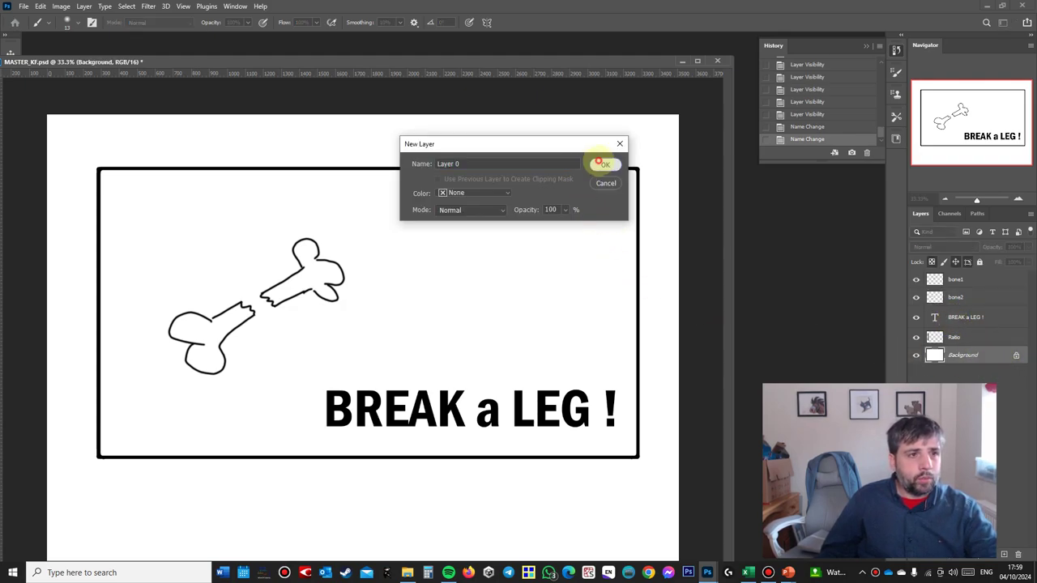
{"action": "left_click", "coordinate": [604, 165]}
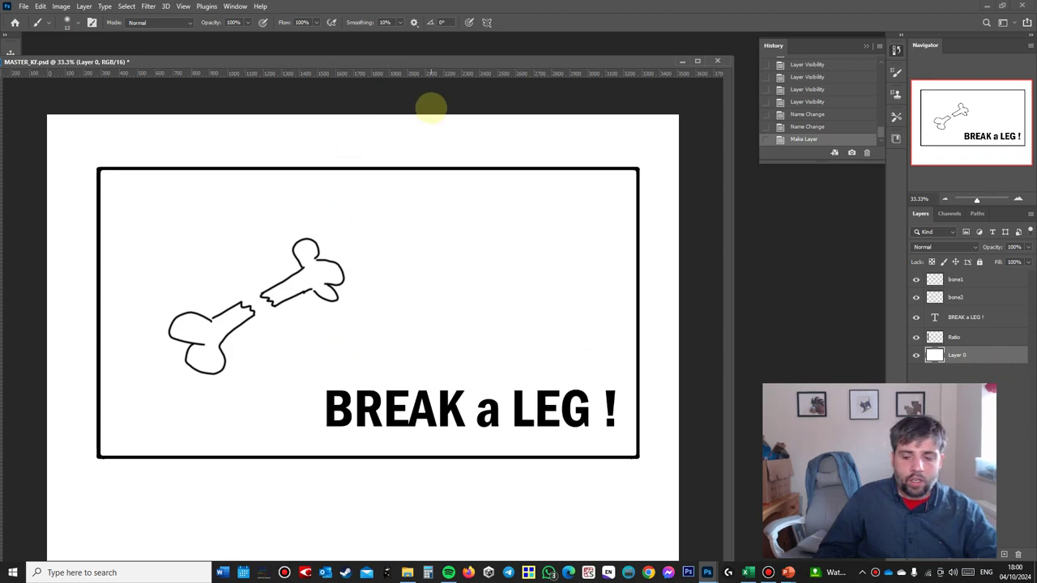
{"action": "key", "text": "ctrl+minus"}
{"action": "key", "text": "ctrl+minus"}
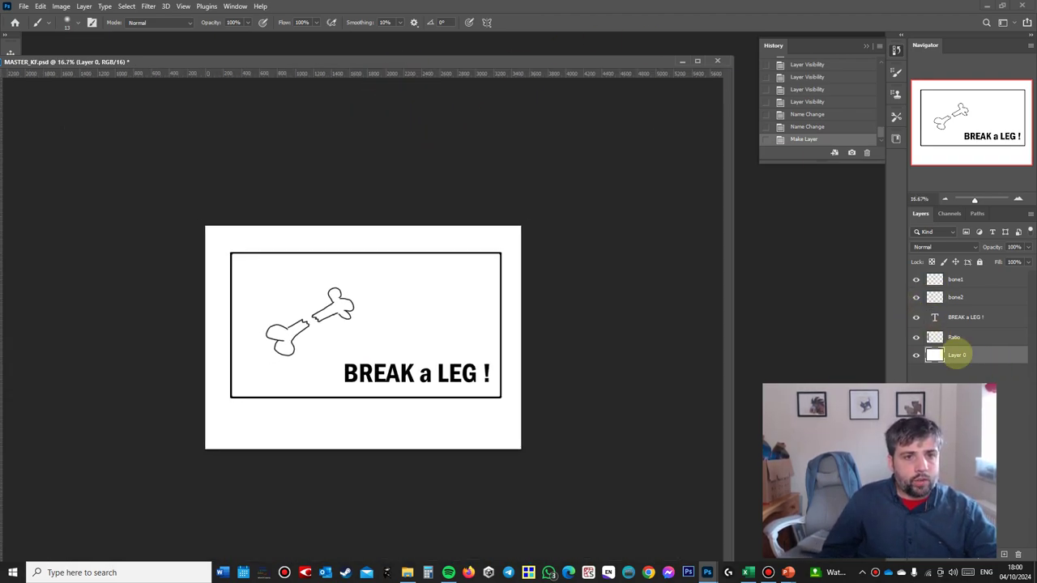
{"action": "type", "text": "BG"}
{"action": "key", "text": "Return"}
Step: Reposition the floating document window so it no longer covers the tools, and activate the Move tool
{"action": "left_click_drag", "start_coordinate": [242, 65], "coordinate": [297, 56]}
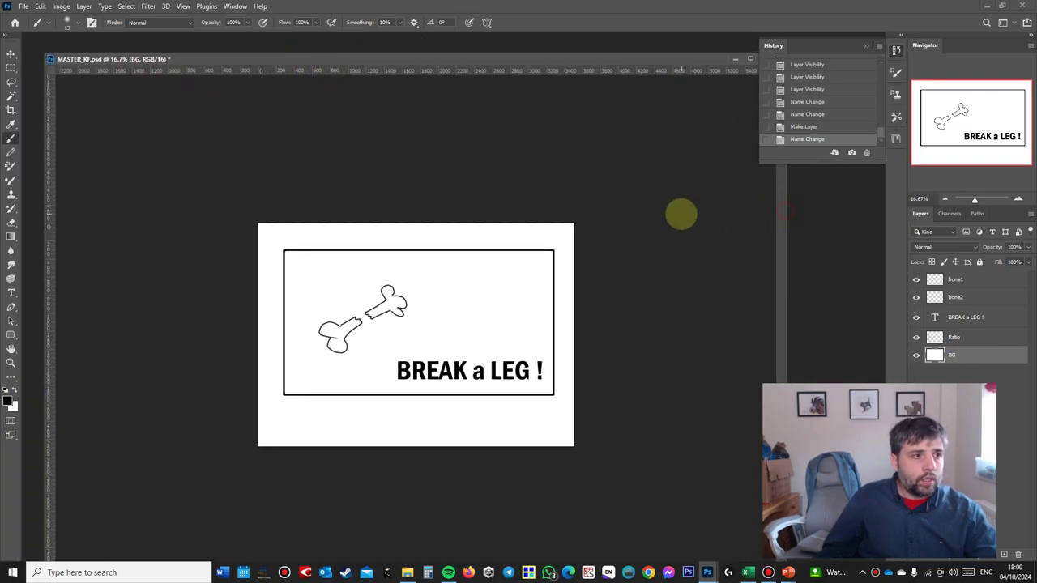
{"action": "key", "text": "ctrl+plus"}
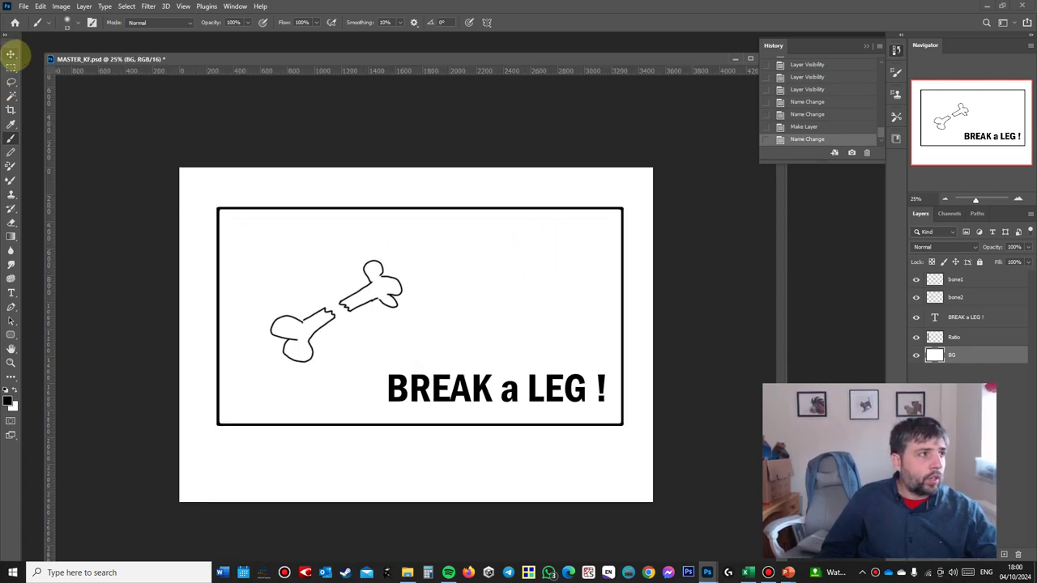
{"action": "left_click", "coordinate": [11, 53]}
{"action": "right_click", "coordinate": [290, 327]}
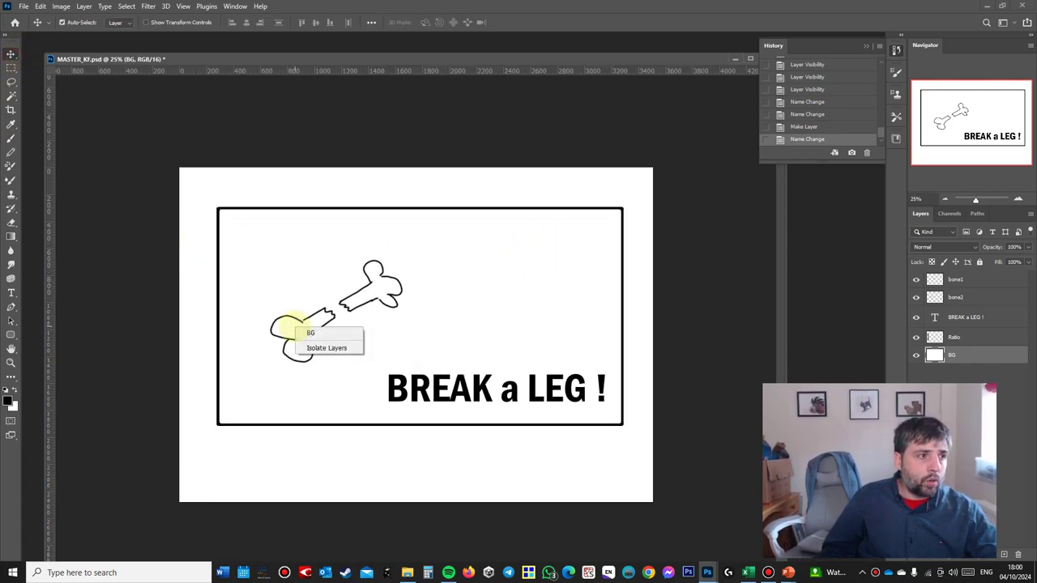
{"action": "left_click", "coordinate": [954, 296]}
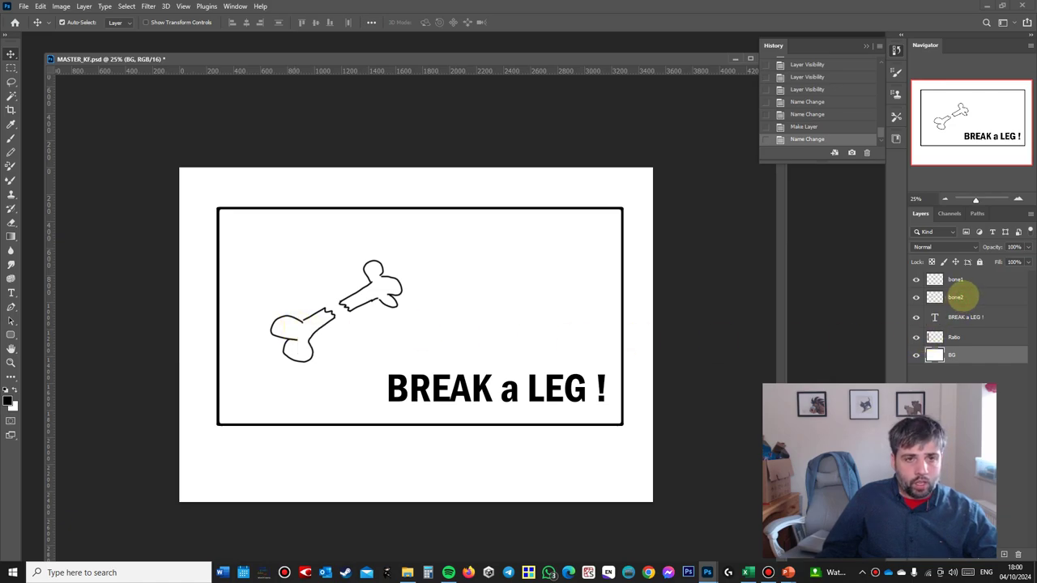
Step: Group the bone1 and bone2 layers into a group named Bones, and check it by toggling its visibility
{"action": "left_click", "coordinate": [967, 298]}
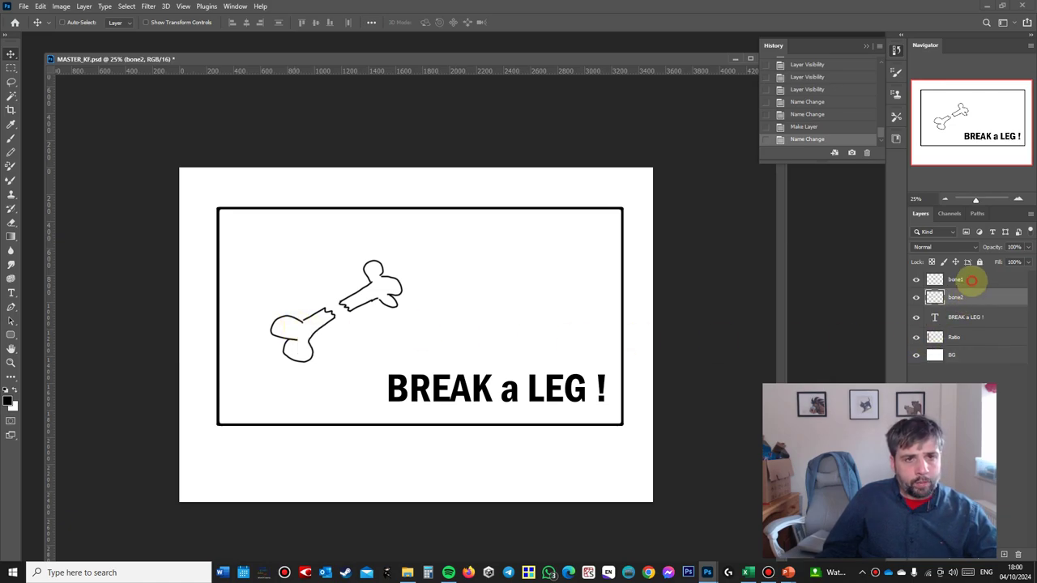
{"action": "left_click", "coordinate": [972, 280], "text": "ctrl"}
{"action": "left_click_drag", "start_coordinate": [930, 7], "coordinate": [425, 60]}
{"action": "left_click_drag", "start_coordinate": [691, 93], "coordinate": [649, 26]}
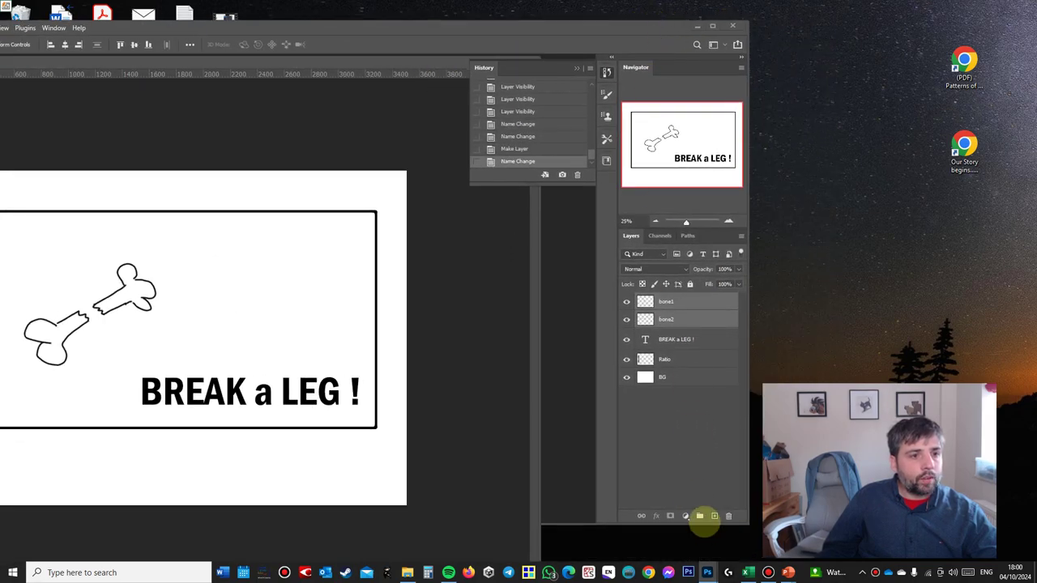
{"action": "left_click", "coordinate": [700, 516]}
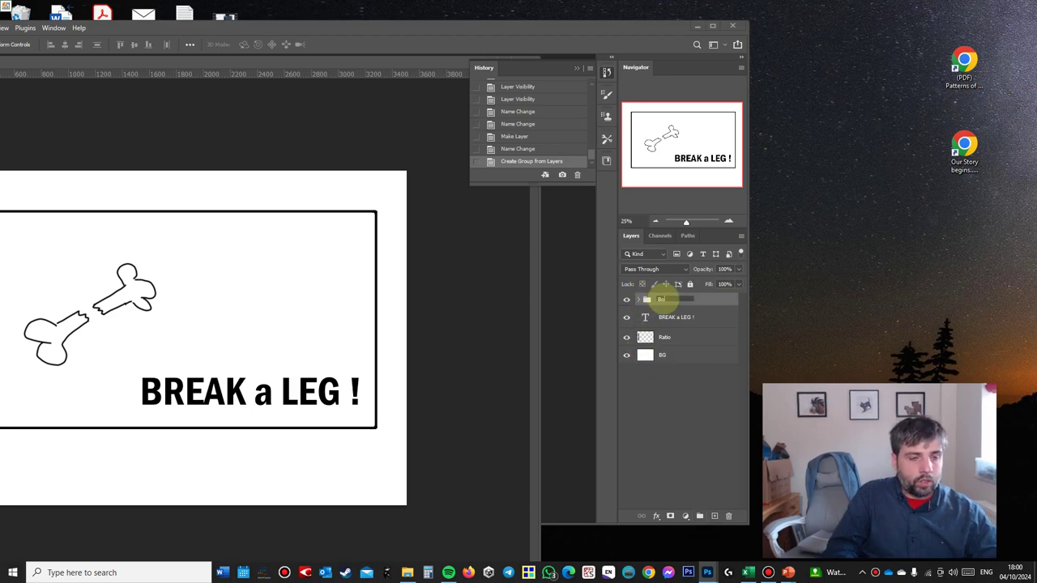
{"action": "key", "text": "Return"}
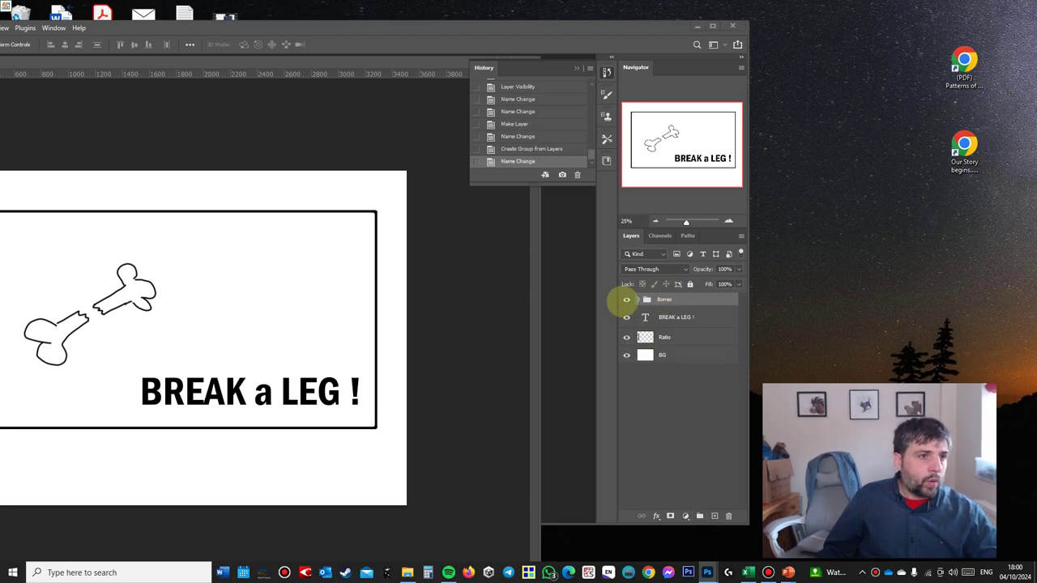
{"action": "left_click", "coordinate": [627, 299]}
{"action": "left_click", "coordinate": [626, 299]}
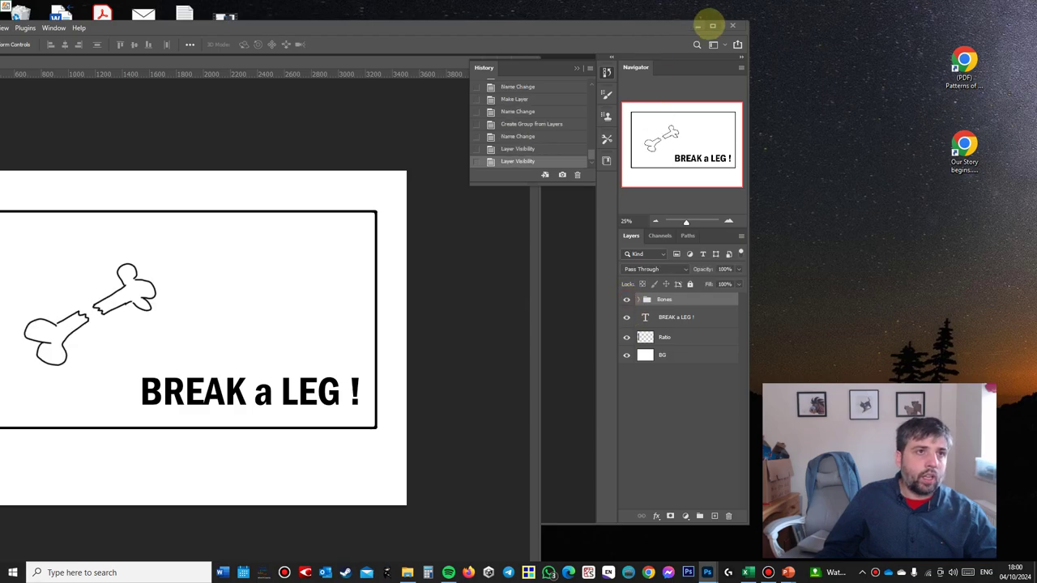
Step: Enlarge the Bones group proportionally to about 225% with Free Transform and place it over the frame
{"action": "double_click", "coordinate": [710, 26]}
{"action": "left_click_drag", "start_coordinate": [394, 57], "coordinate": [629, 83]}
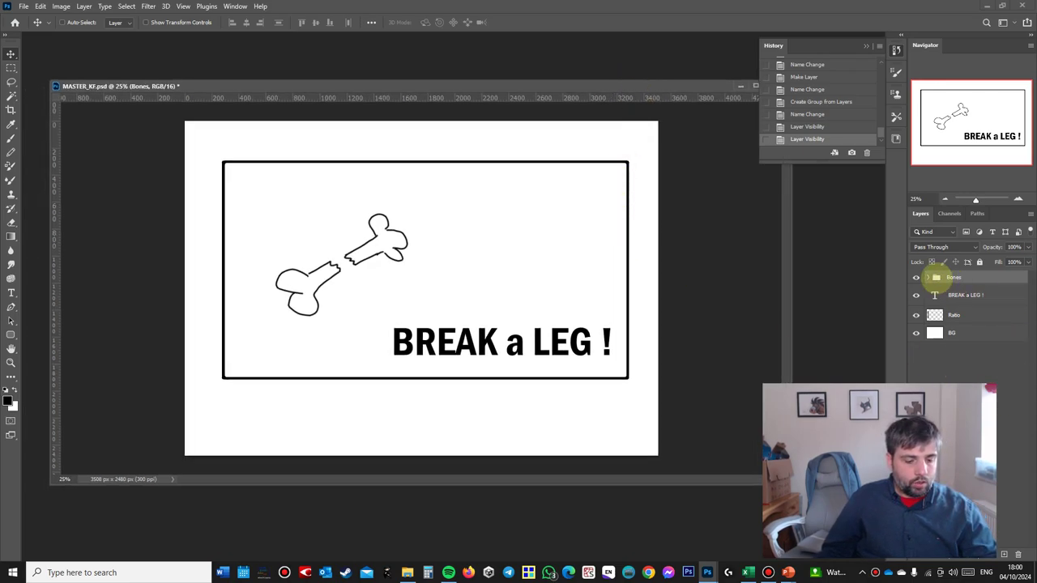
{"action": "key", "text": "ctrl+t"}
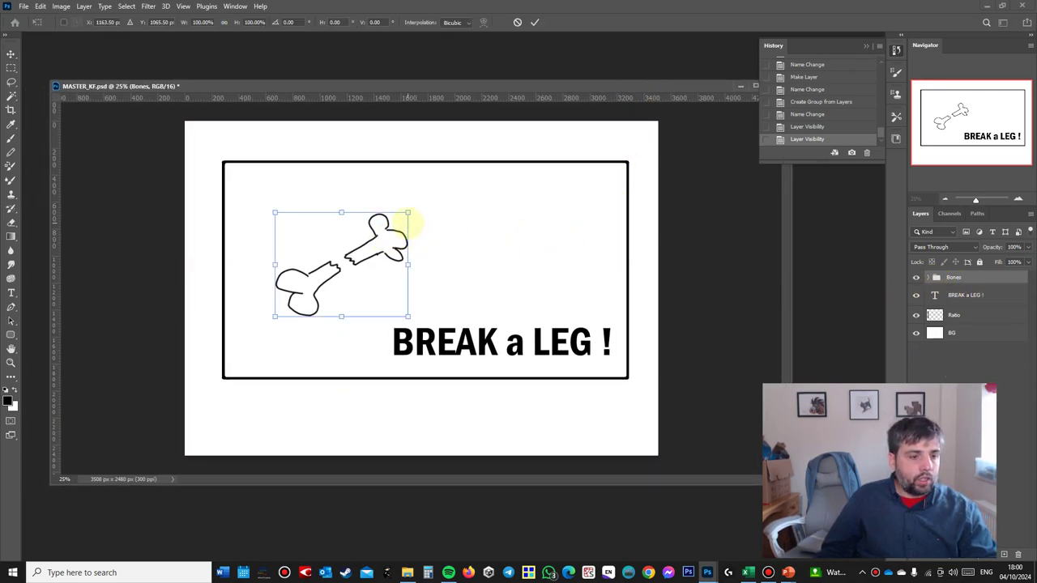
{"action": "left_click_drag", "start_coordinate": [409, 213], "coordinate": [420, 280]}
{"action": "left_click_drag", "start_coordinate": [502, 185], "coordinate": [541, 161]}
{"action": "left_click_drag", "start_coordinate": [424, 261], "coordinate": [421, 238]}
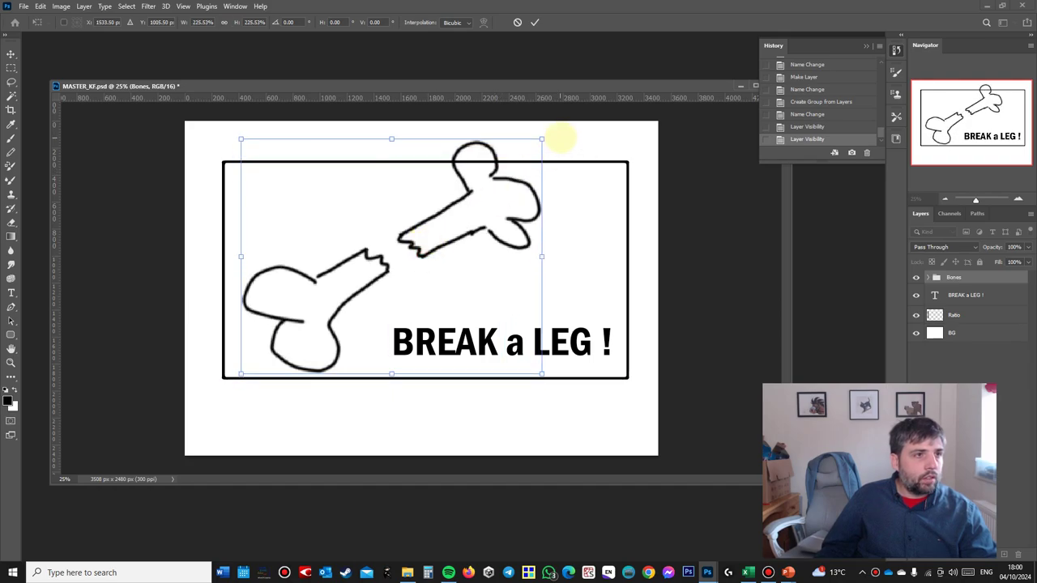
Step: Rotate the Bones group about 10.4° clockwise, scale it to about 204%, fit it inside the frame and apply the transform
{"action": "left_click_drag", "start_coordinate": [561, 138], "coordinate": [578, 174]}
{"action": "left_click_drag", "start_coordinate": [446, 270], "coordinate": [448, 285]}
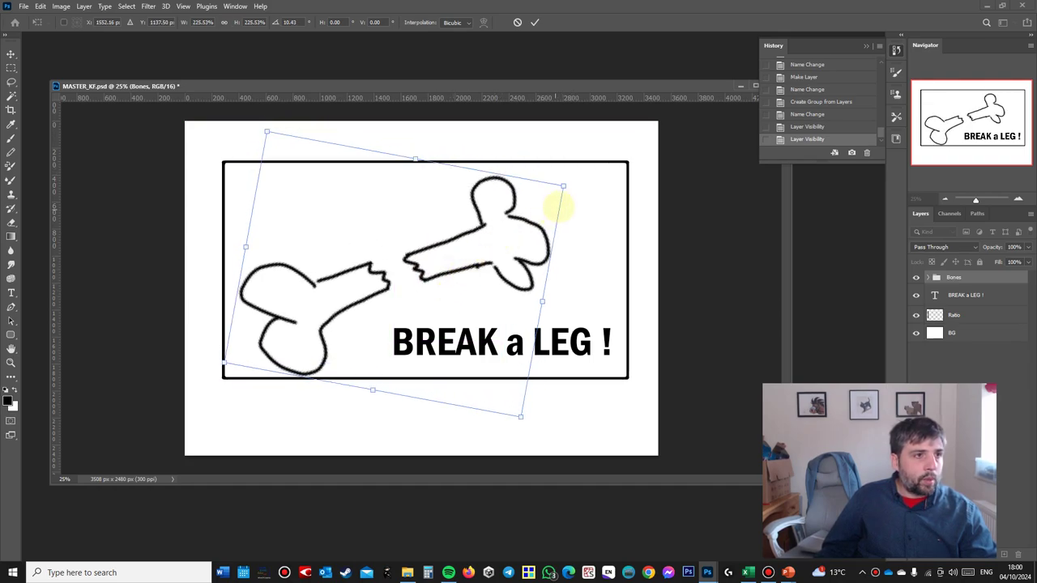
{"action": "left_click_drag", "start_coordinate": [563, 187], "coordinate": [533, 209]}
{"action": "left_click_drag", "start_coordinate": [462, 232], "coordinate": [480, 243]}
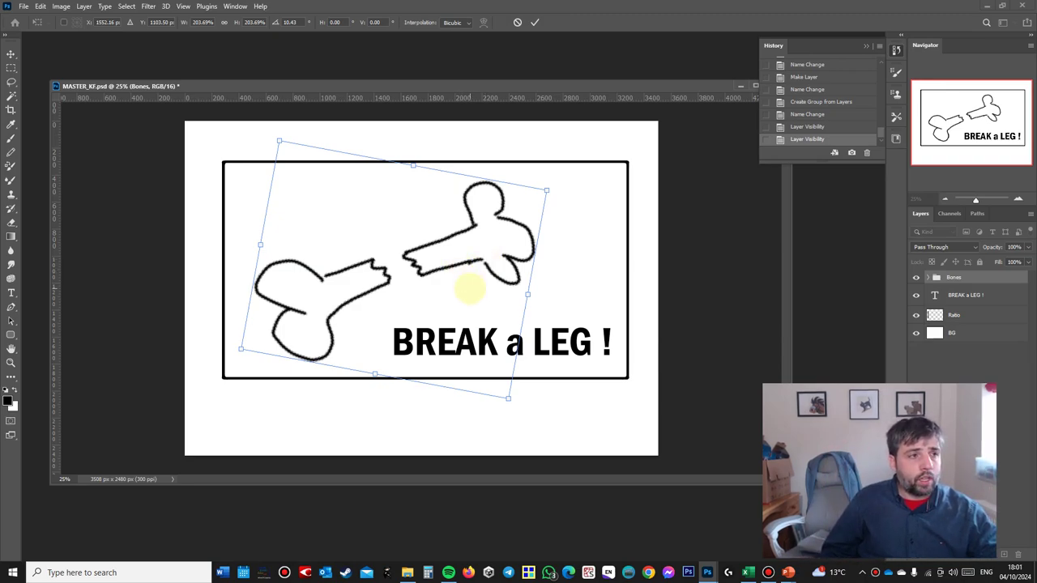
{"action": "double_click", "coordinate": [469, 289]}
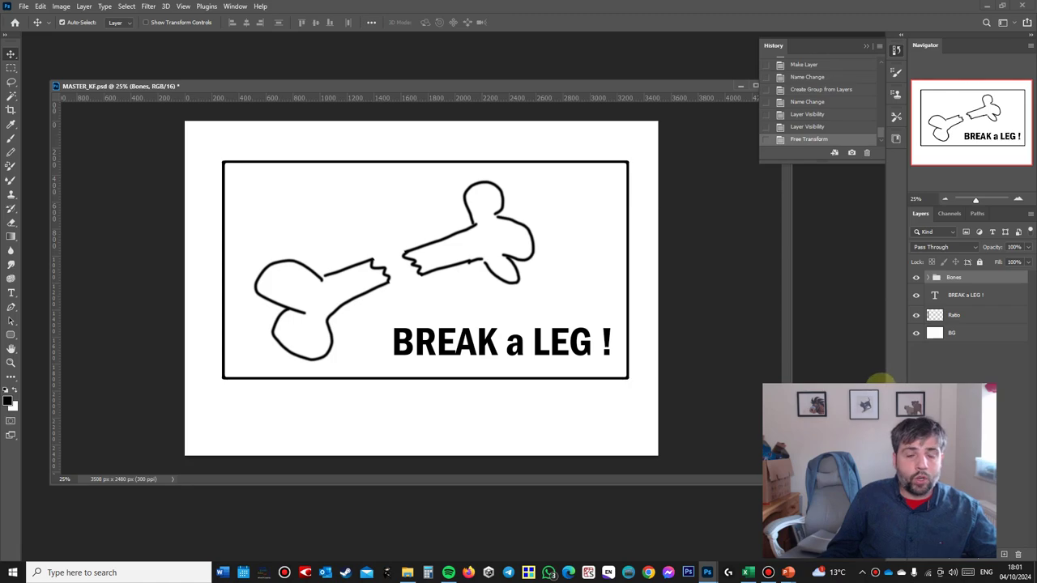
Step: Switch to the After Effects Animatics presentation in PowerPoint and shrink the notes area below the slide
{"action": "key", "text": "alt+Tab"}
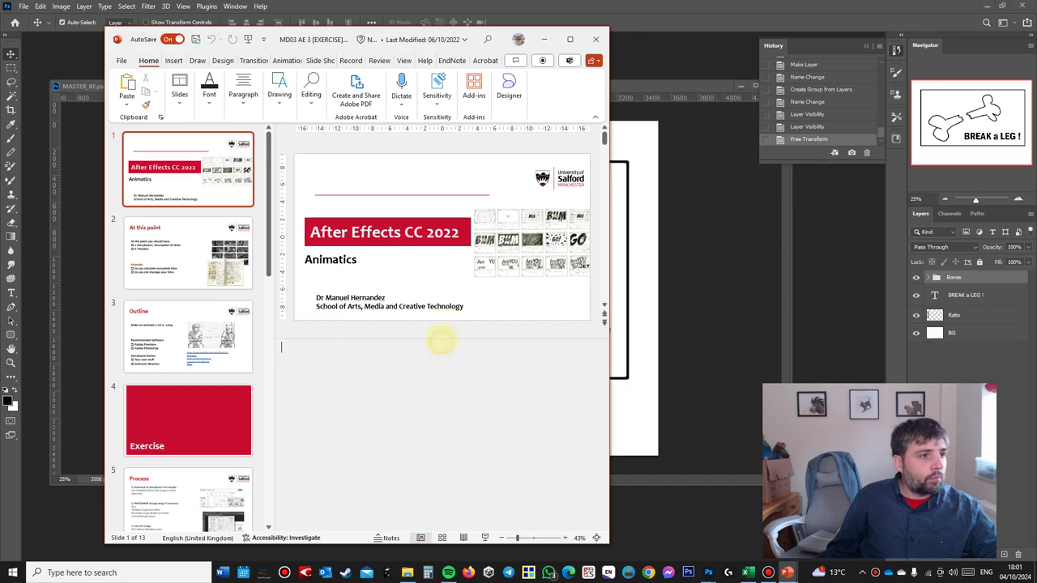
{"action": "left_click_drag", "start_coordinate": [440, 338], "coordinate": [474, 497]}
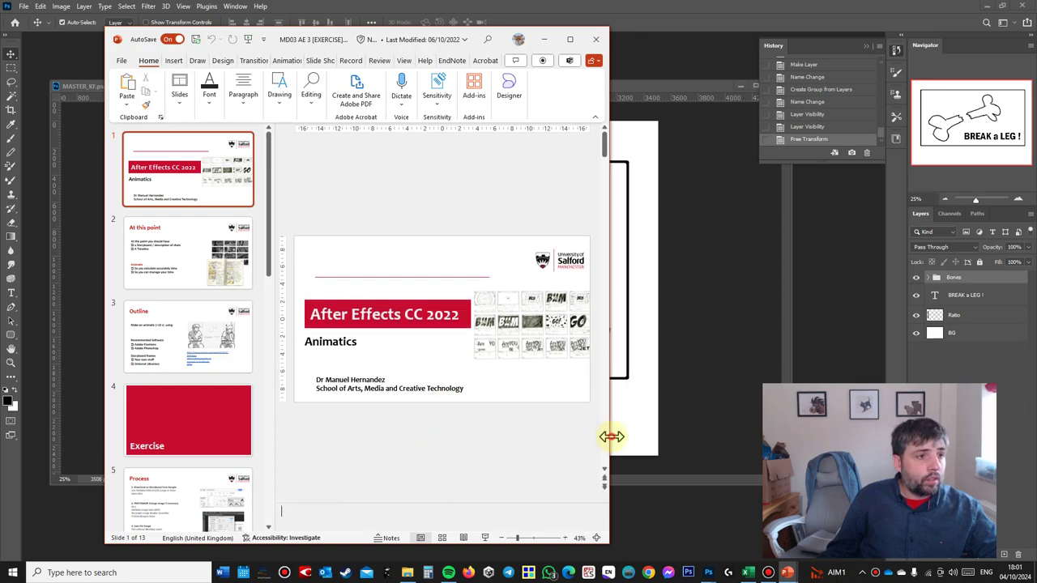
Step: Widen the presentation window and draw a right block arrow about 8.32 cm wide and 2.02 cm tall above the first slide's title
{"action": "left_click_drag", "start_coordinate": [612, 437], "coordinate": [967, 436]}
{"action": "left_click", "coordinate": [181, 58]}
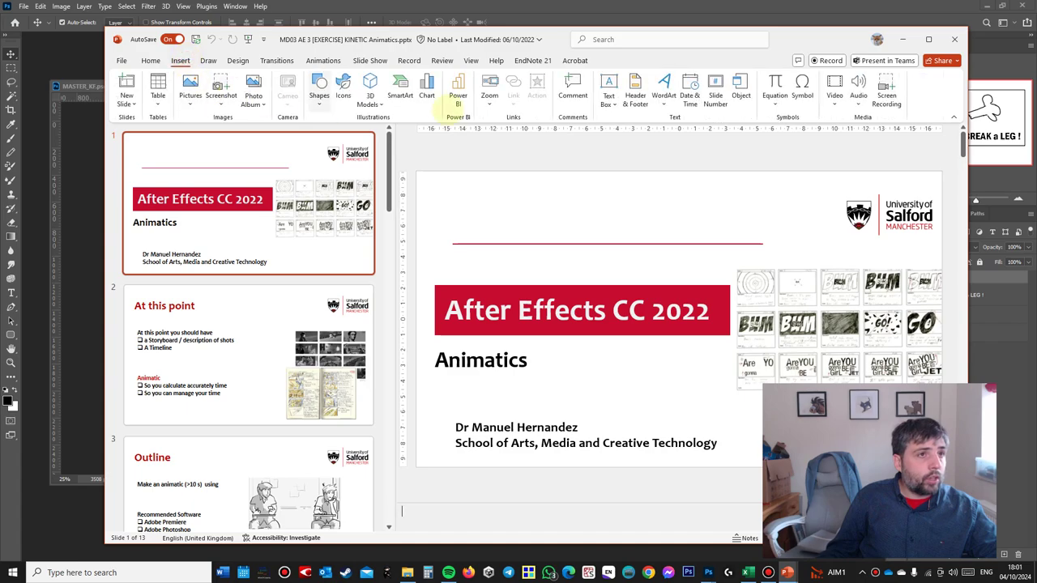
{"action": "left_click", "coordinate": [319, 89]}
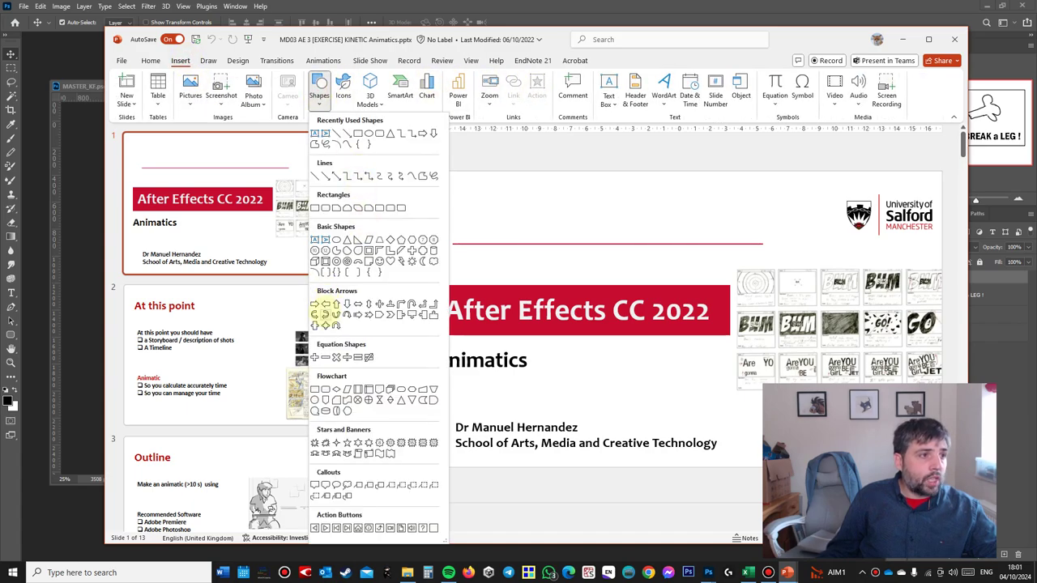
{"action": "left_click", "coordinate": [314, 304]}
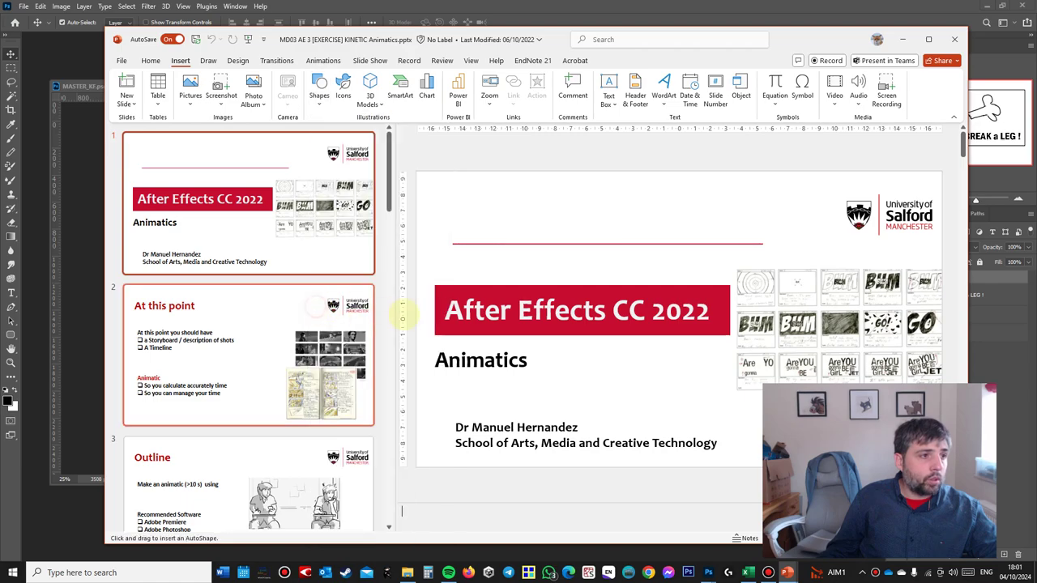
{"action": "left_click_drag", "start_coordinate": [483, 215], "coordinate": [593, 228]}
Step: Remove the block arrow's outline and copy the arrow
{"action": "left_click", "coordinate": [498, 77]}
{"action": "left_click", "coordinate": [523, 90]}
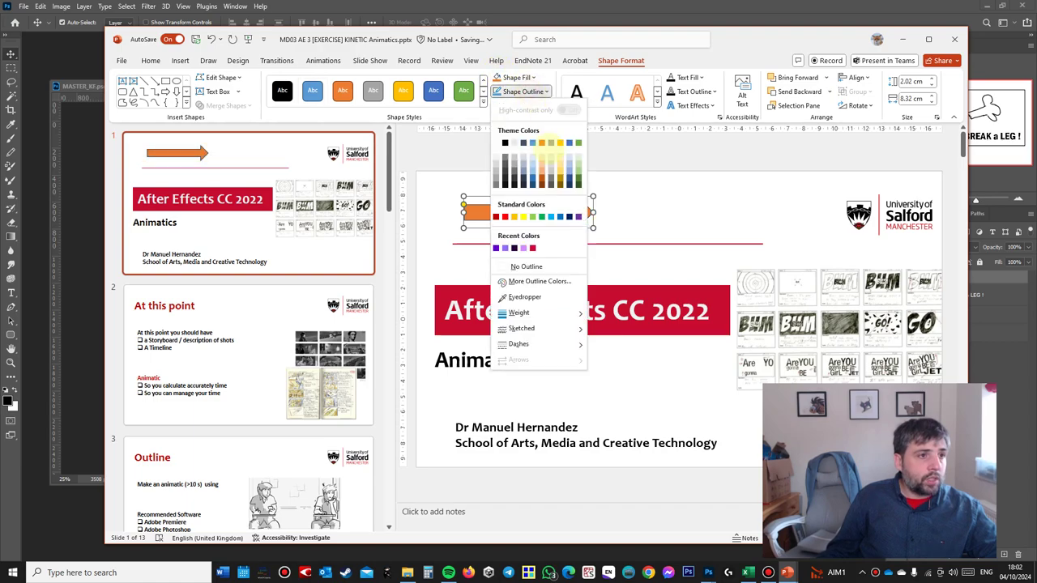
{"action": "left_click", "coordinate": [528, 267]}
{"action": "left_click", "coordinate": [674, 219]}
{"action": "left_click", "coordinate": [565, 214]}
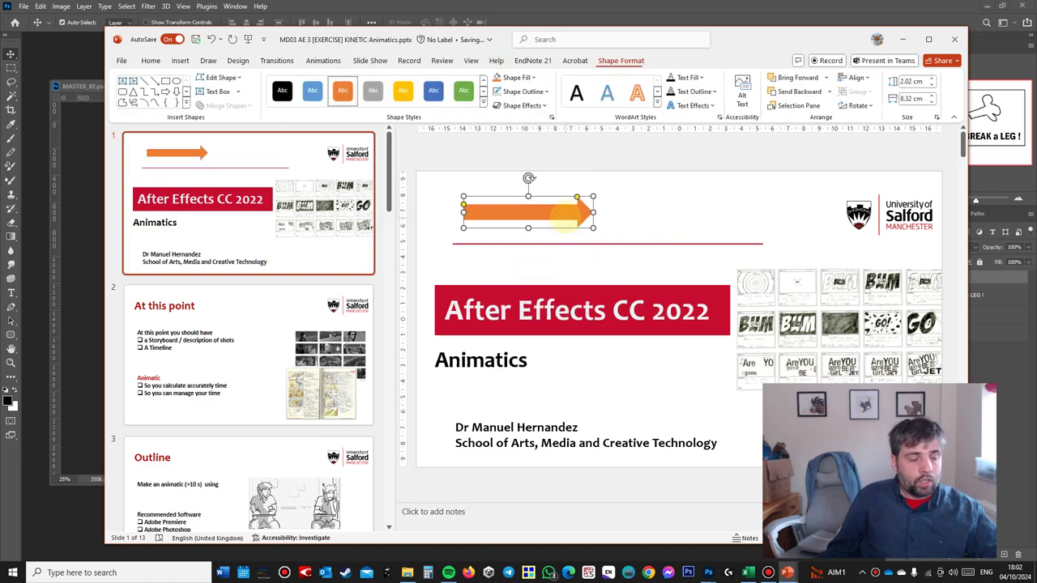
Step: Paste the arrow into MASTER_KF.psd, enlarge it with Free Transform and tilt it parallel to the upper bone piece, just beneath it
{"action": "left_click", "coordinate": [97, 236]}
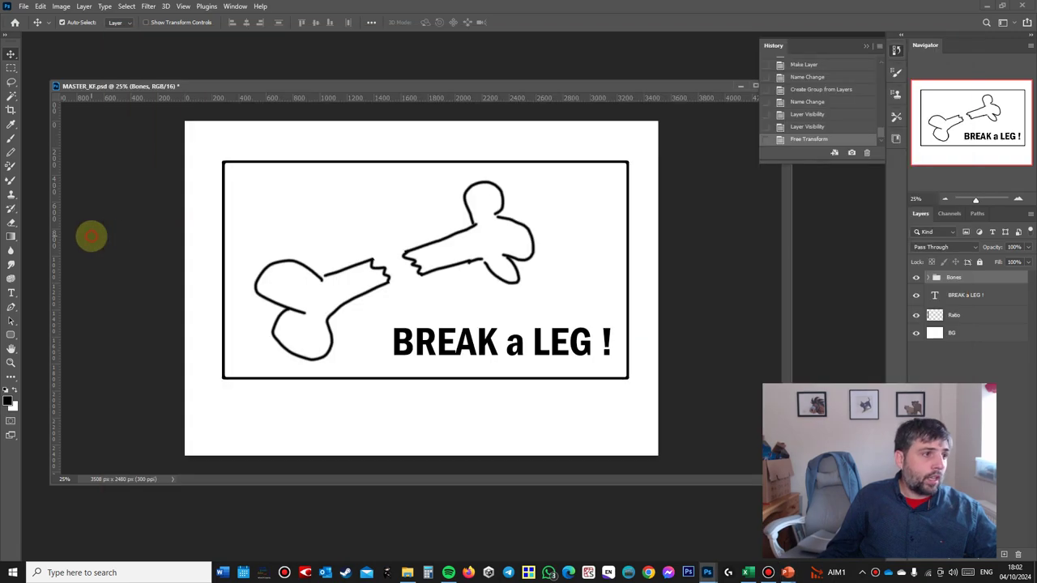
{"action": "key", "text": "ctrl+v"}
{"action": "key", "text": "ctrl+t"}
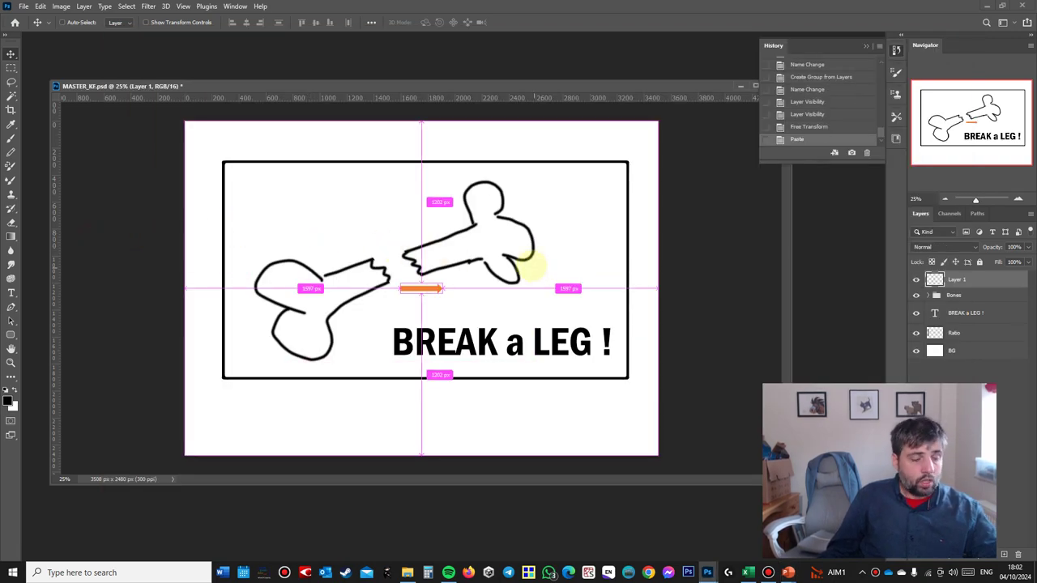
{"action": "left_click_drag", "start_coordinate": [444, 292], "coordinate": [545, 316]}
{"action": "left_click_drag", "start_coordinate": [558, 272], "coordinate": [472, 290]}
{"action": "key", "text": "Return"}
{"action": "key", "text": "ctrl+t"}
{"action": "key", "text": "Return"}
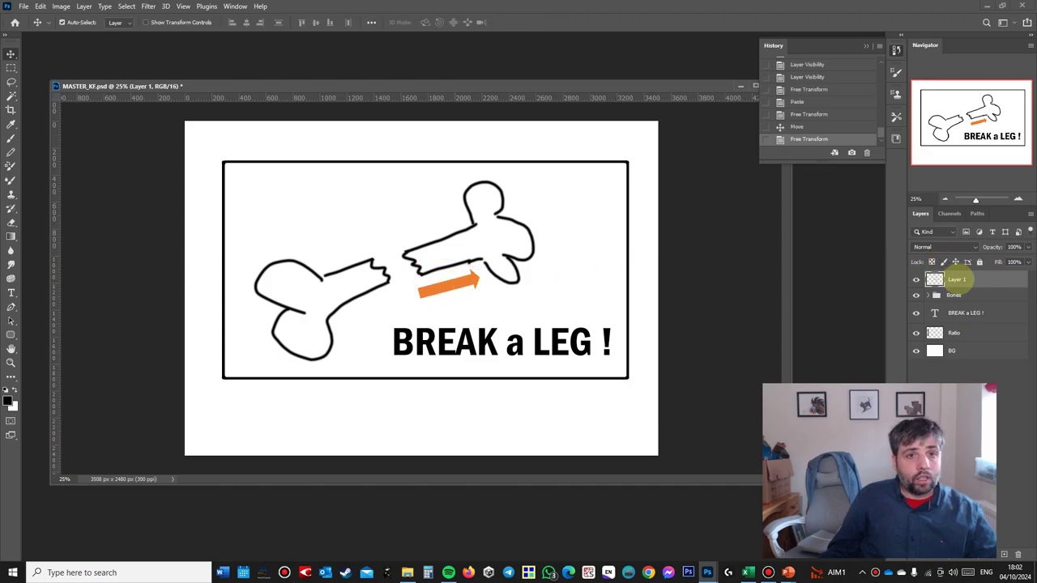
Step: Duplicate the arrow layer and rotate the copy to point down along the lower bone piece, placing it beneath that piece
{"action": "right_click", "coordinate": [958, 280]}
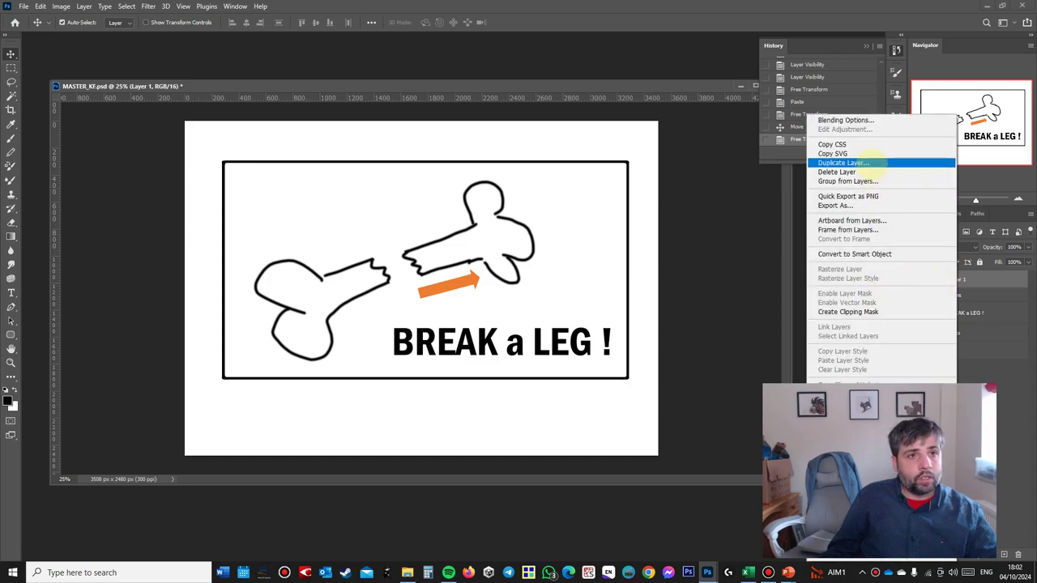
{"action": "left_click", "coordinate": [867, 163]}
{"action": "left_click", "coordinate": [606, 161]}
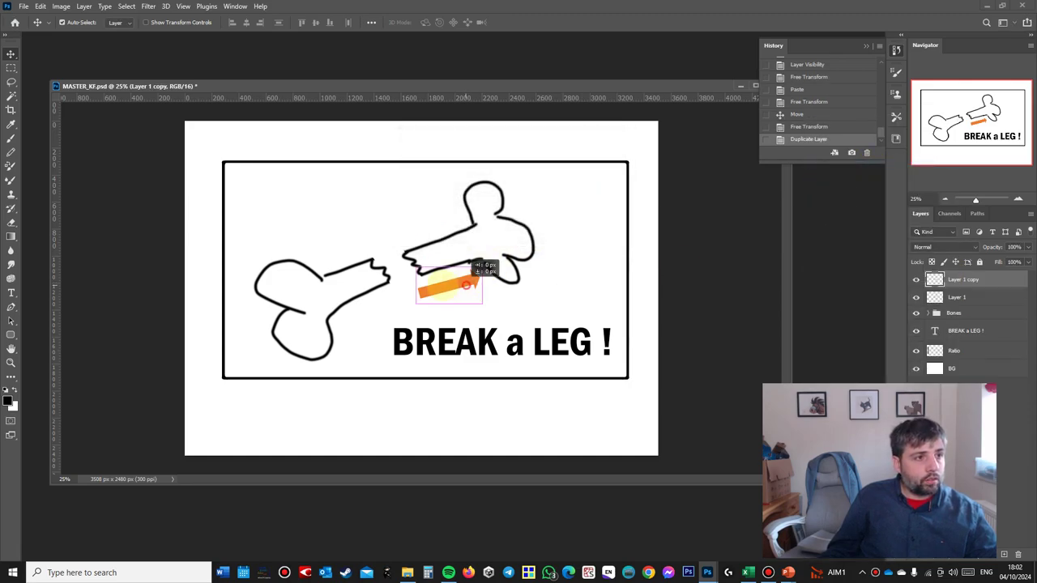
{"action": "left_click_drag", "start_coordinate": [448, 285], "coordinate": [397, 266]}
{"action": "key", "text": "ctrl+t"}
{"action": "left_click_drag", "start_coordinate": [331, 225], "coordinate": [479, 297]}
{"action": "left_click_drag", "start_coordinate": [374, 264], "coordinate": [364, 305]}
{"action": "key", "text": "Return"}
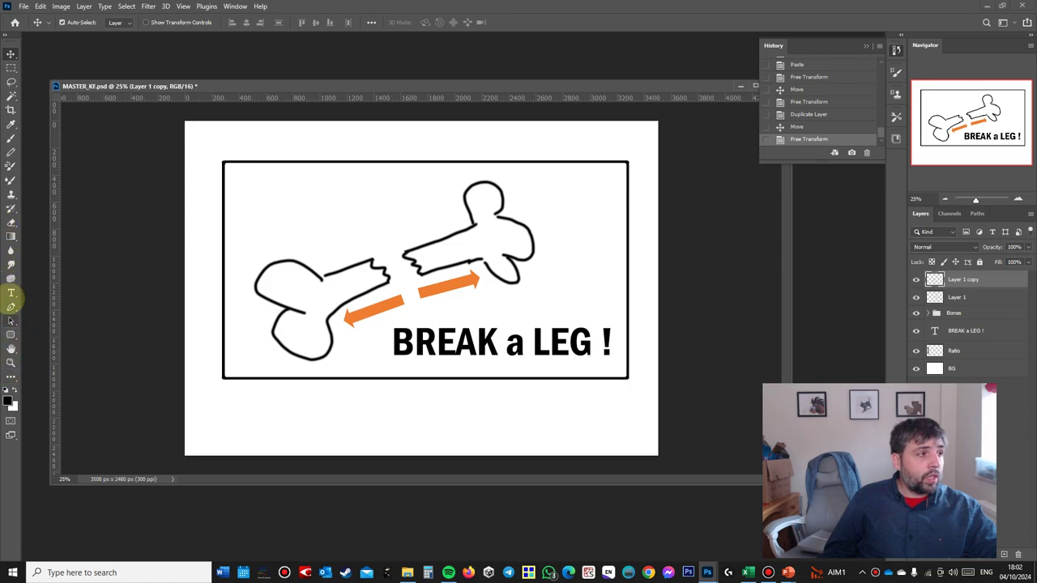
Step: Move the keyframe document window aside and save MASTER_KF.psd
{"action": "left_click", "coordinate": [10, 293]}
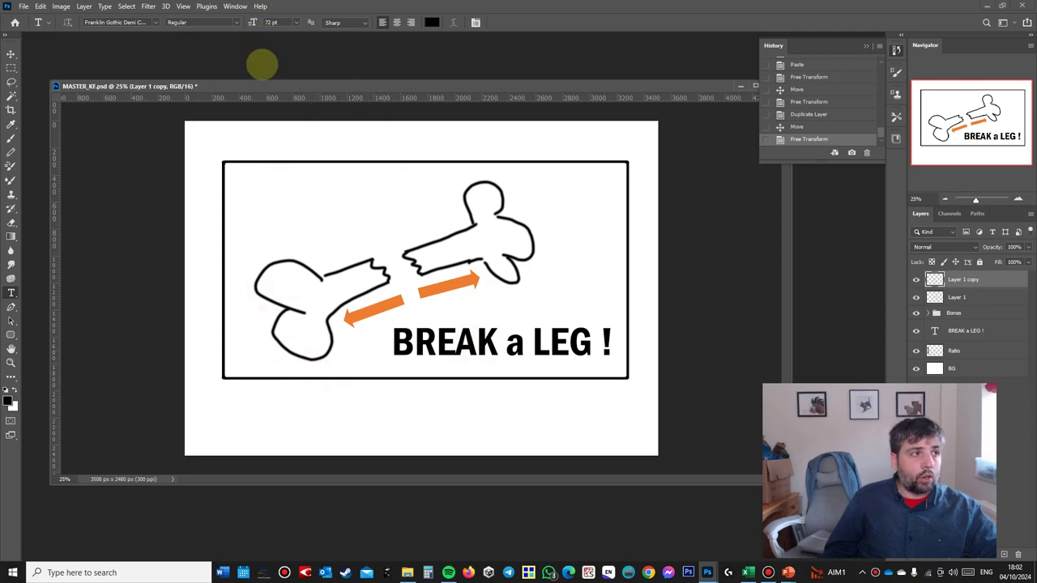
{"action": "left_click_drag", "start_coordinate": [264, 82], "coordinate": [419, 81]}
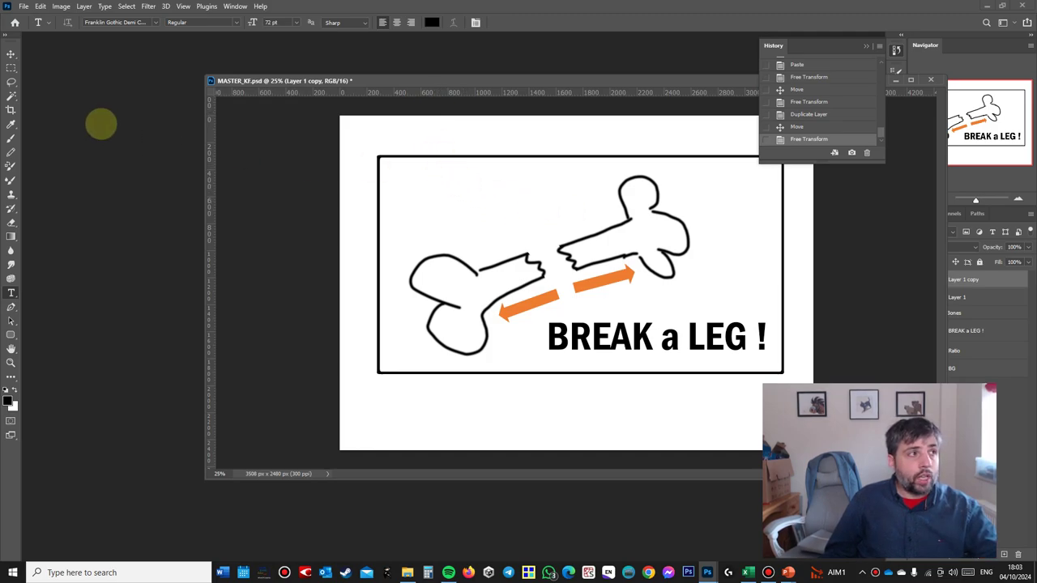
{"action": "left_click", "coordinate": [25, 7]}
{"action": "left_click", "coordinate": [32, 120]}
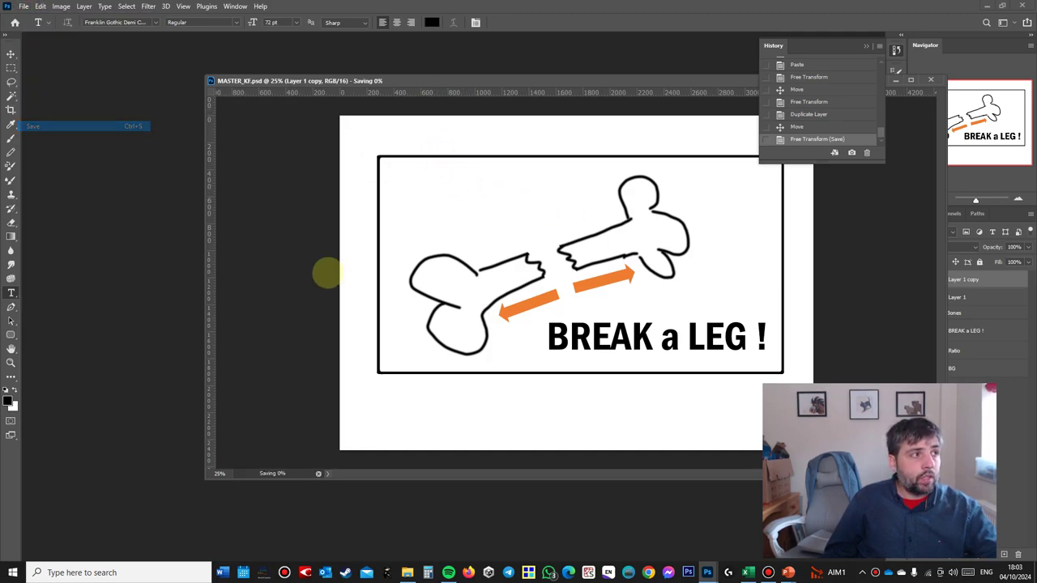
Step: Create a new portrait A4 document, 210 x 297 mm at 300 pixels/inch, with a custom pale yellow background
{"action": "left_click", "coordinate": [24, 7]}
{"action": "left_click", "coordinate": [33, 18]}
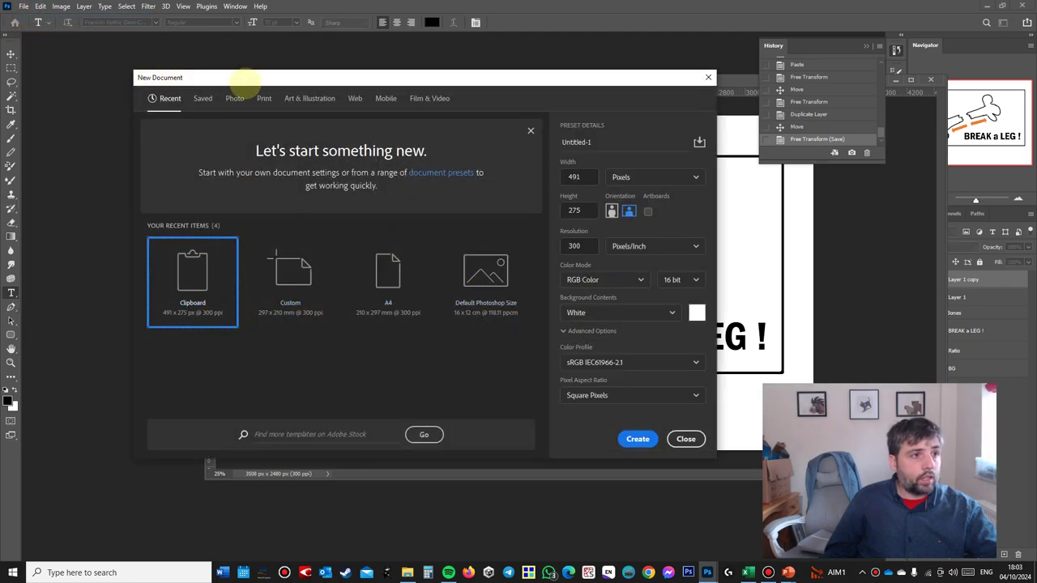
{"action": "left_click", "coordinate": [387, 271]}
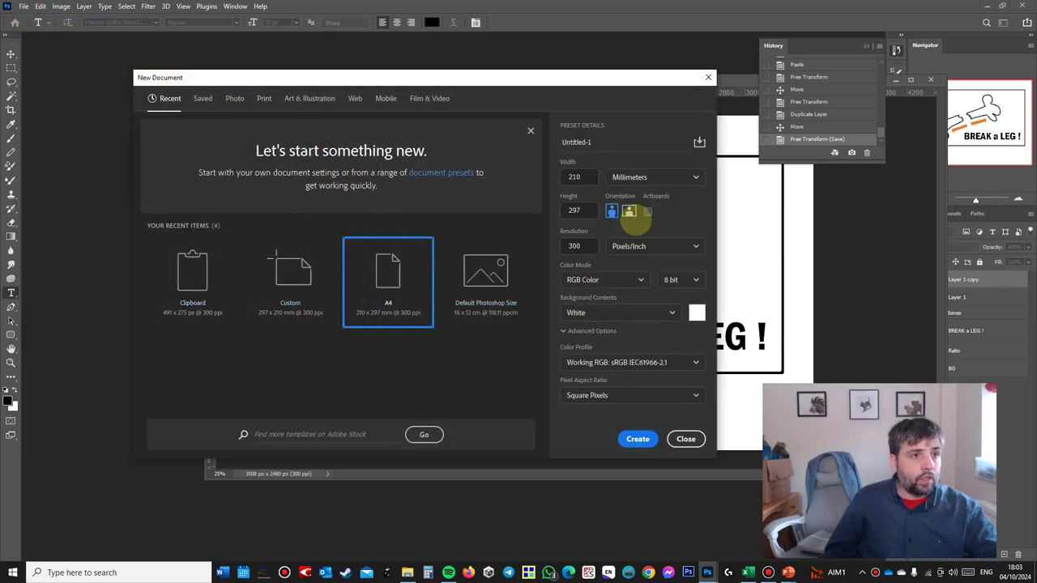
{"action": "left_click", "coordinate": [696, 312]}
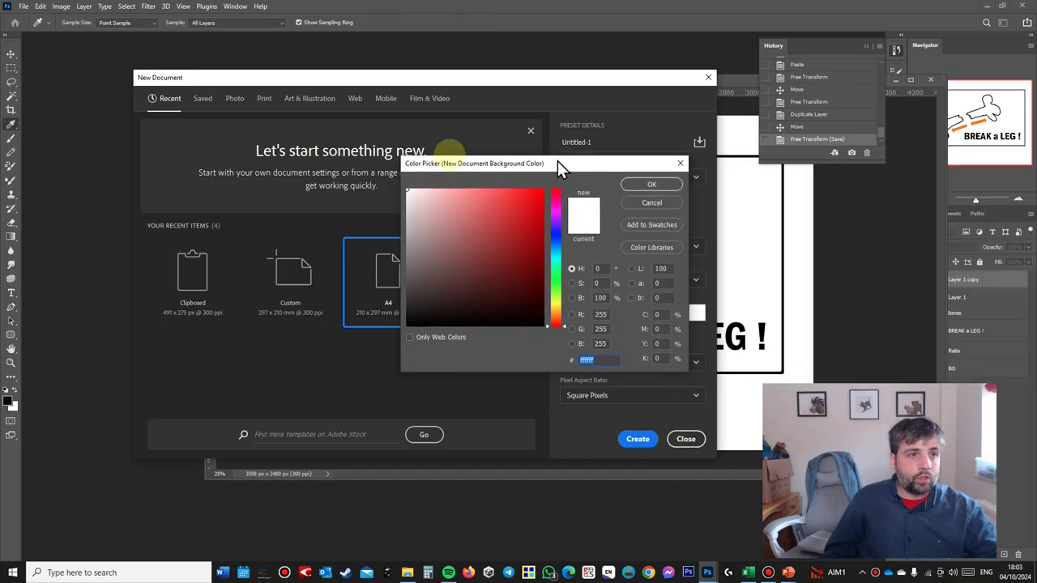
{"action": "left_click", "coordinate": [421, 292]}
{"action": "mouse_move", "coordinate": [370, 218]}
{"action": "left_mouse_down"}
{"action": "mouse_move", "coordinate": [335, 165]}
{"action": "mouse_move", "coordinate": [310, 175]}
{"action": "mouse_move", "coordinate": [332, 175]}
{"action": "mouse_move", "coordinate": [302, 176]}
{"action": "mouse_move", "coordinate": [341, 177]}
{"action": "mouse_move", "coordinate": [322, 218]}
{"action": "mouse_move", "coordinate": [330, 180]}
{"action": "left_mouse_up"}
{"action": "left_click", "coordinate": [416, 293]}
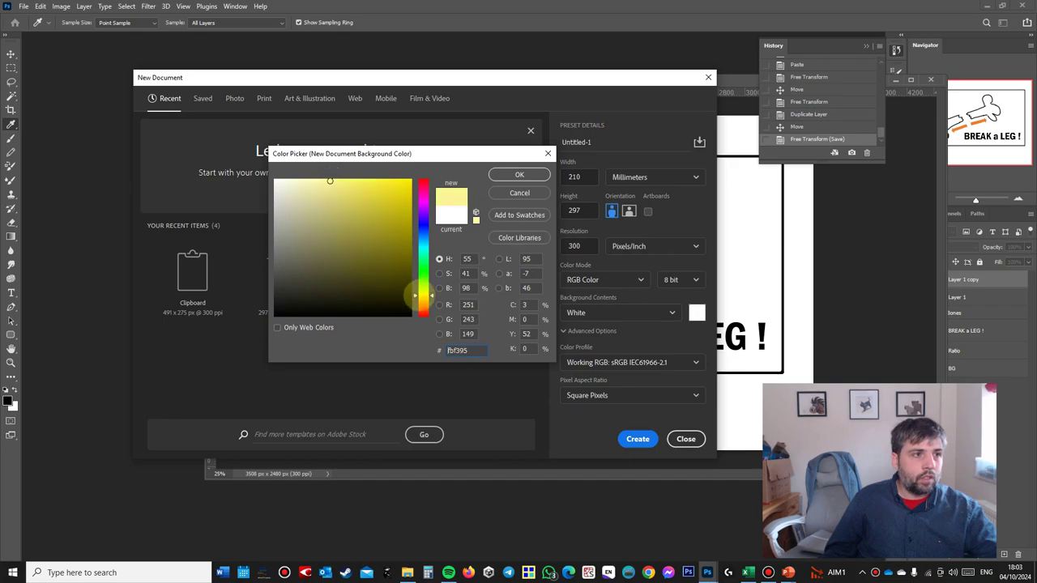
{"action": "left_click", "coordinate": [519, 174]}
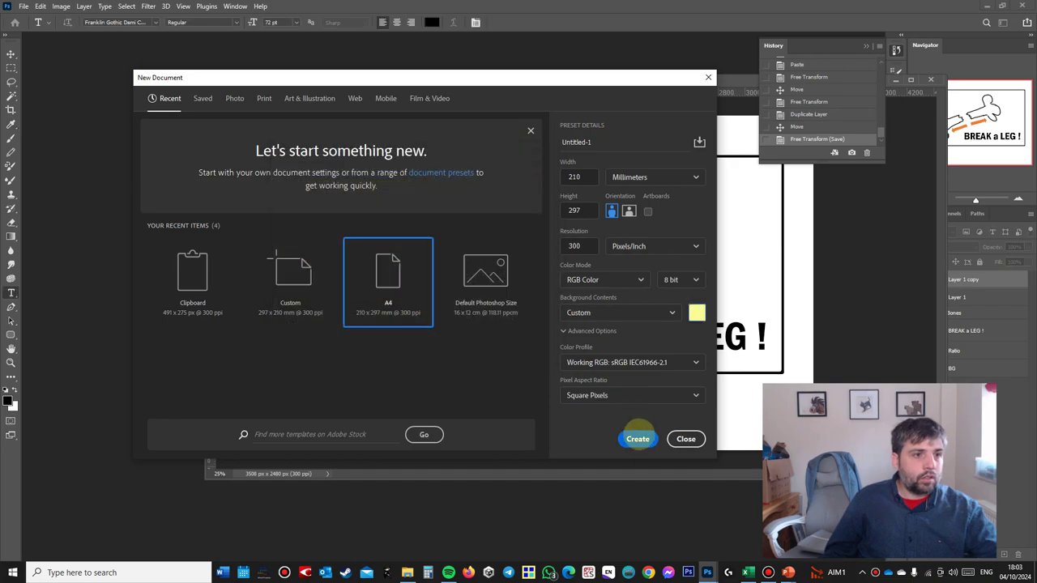
{"action": "left_click", "coordinate": [637, 438]}
Step: Arrange the yellow A4 document and MASTER_KF.psd windows so that both are accessible
{"action": "left_click_drag", "start_coordinate": [382, 51], "coordinate": [160, 50]}
{"action": "left_click", "coordinate": [516, 92]}
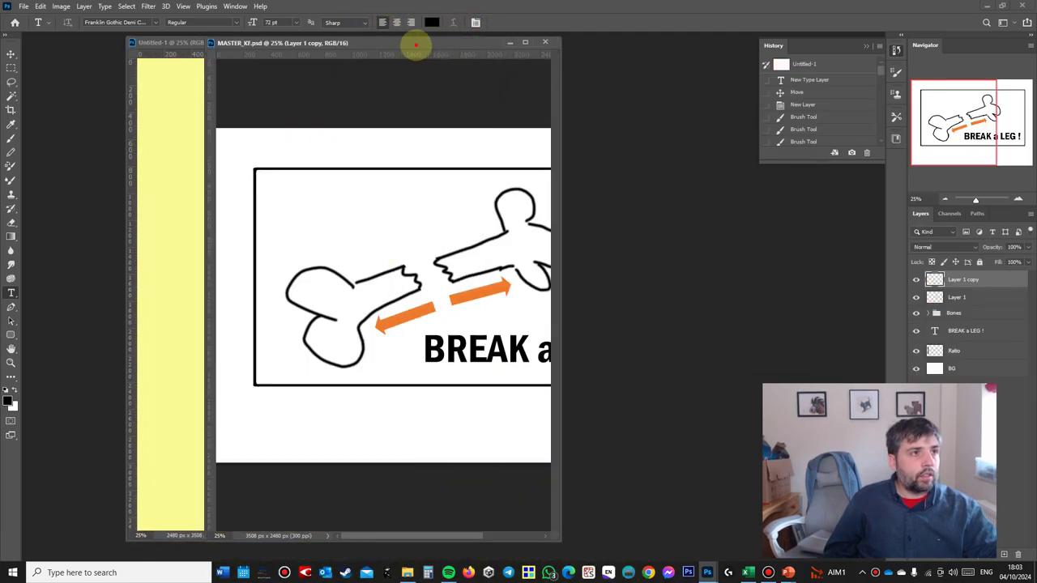
{"action": "left_click_drag", "start_coordinate": [415, 41], "coordinate": [648, 67]}
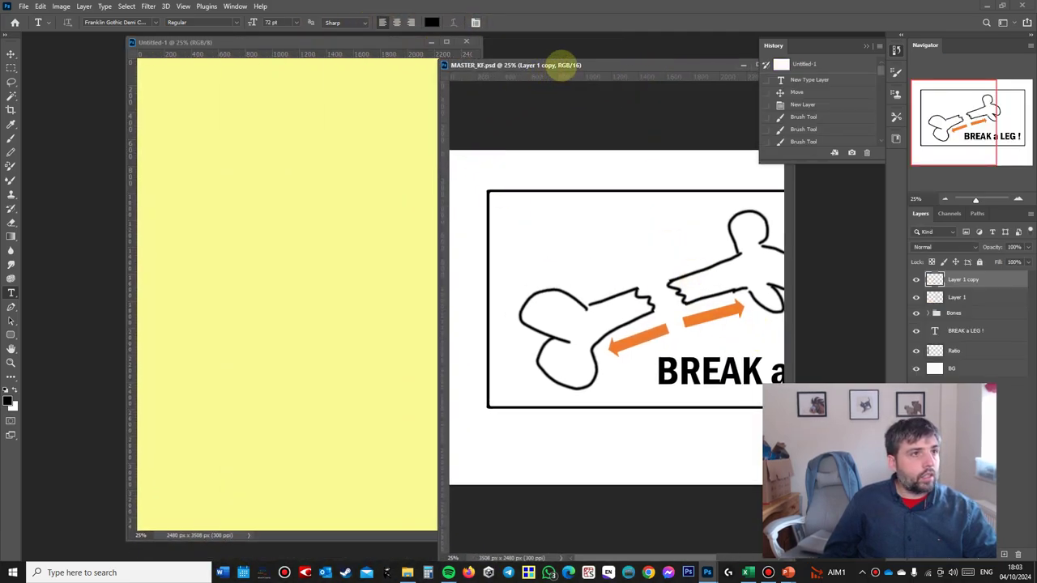
{"action": "left_click_drag", "start_coordinate": [562, 64], "coordinate": [328, 71]}
Step: Copy the whole MASTER_KF.psd canvas as merged content and paste it into the yellow A4 document, widening both windows
{"action": "key", "text": "ctrl+a"}
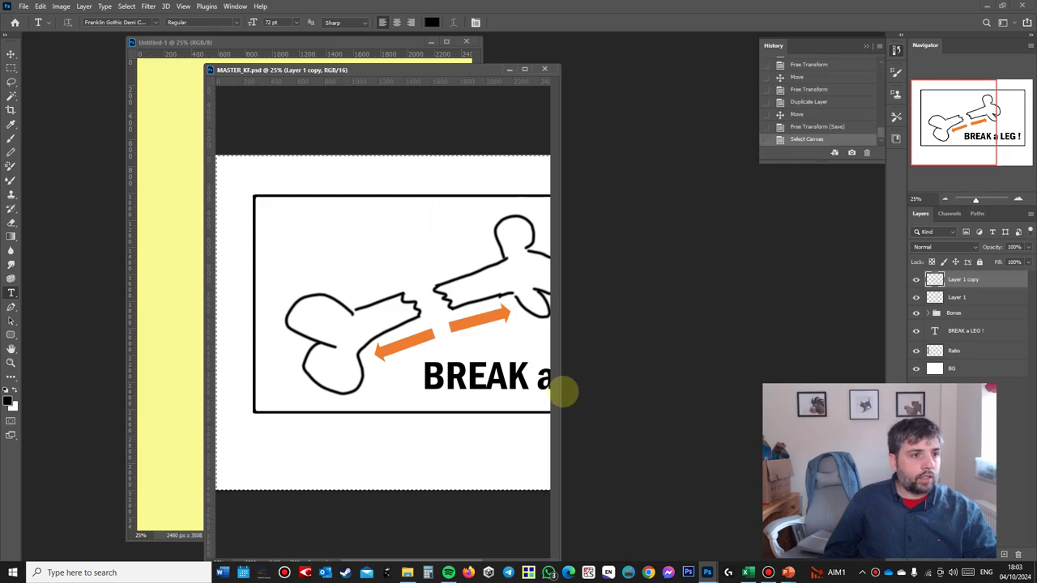
{"action": "left_click_drag", "start_coordinate": [564, 395], "coordinate": [761, 389]}
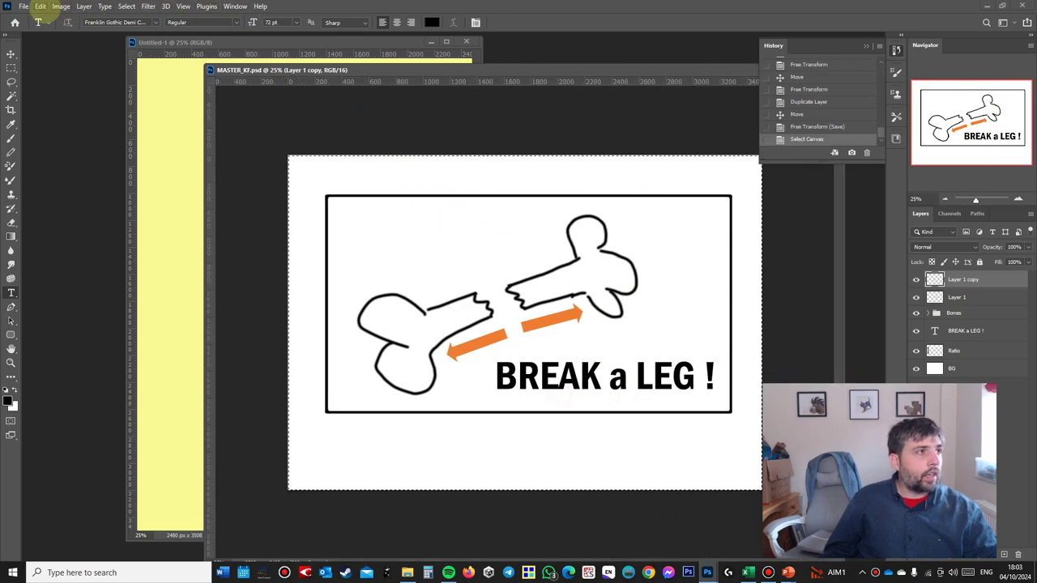
{"action": "left_click", "coordinate": [40, 6]}
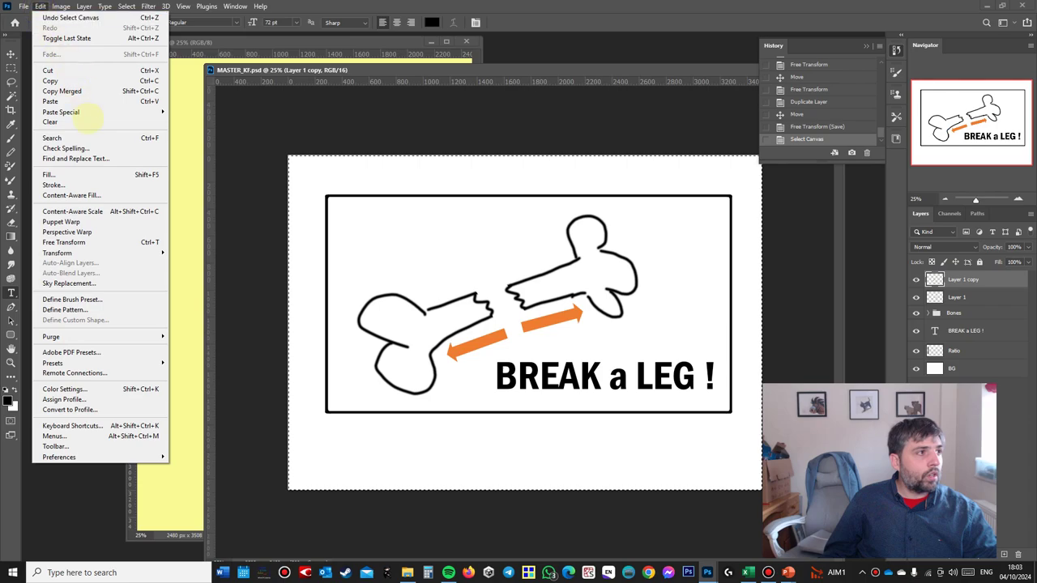
{"action": "left_click", "coordinate": [81, 91]}
{"action": "left_click", "coordinate": [182, 196]}
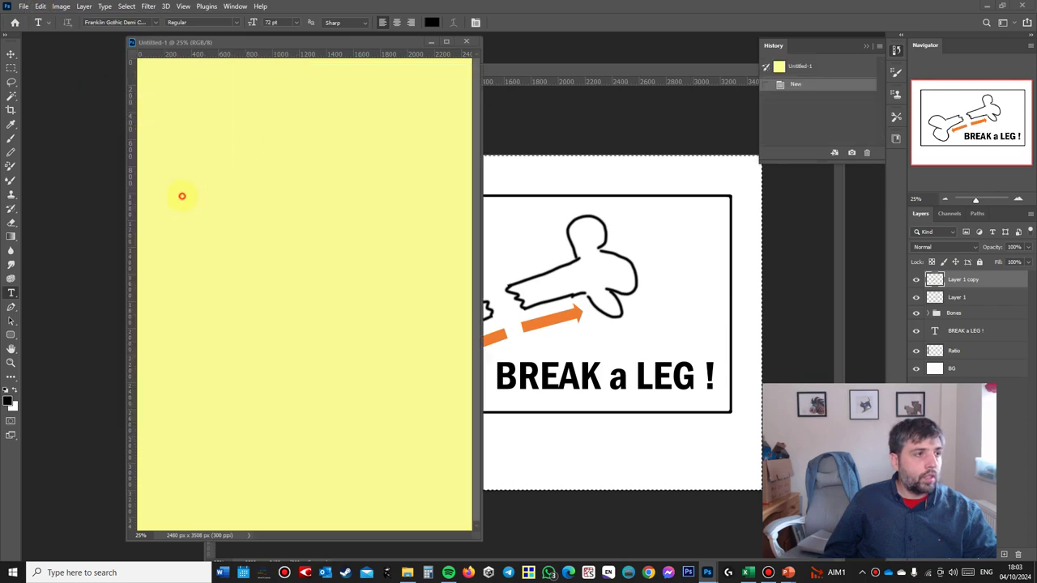
{"action": "key", "text": "ctrl+v"}
{"action": "left_click_drag", "start_coordinate": [481, 300], "coordinate": [775, 302]}
Step: Scale the pasted keyframe proportionally to 32.92% and place it against the page's left edge, slightly below mid-height
{"action": "key", "text": "ctrl+t"}
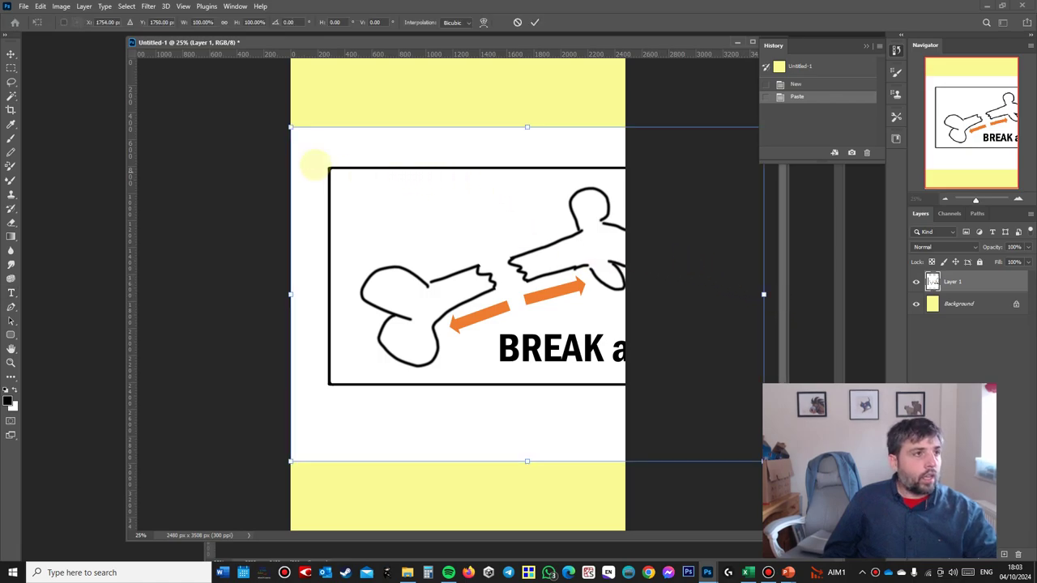
{"action": "left_click_drag", "start_coordinate": [290, 128], "coordinate": [608, 352]}
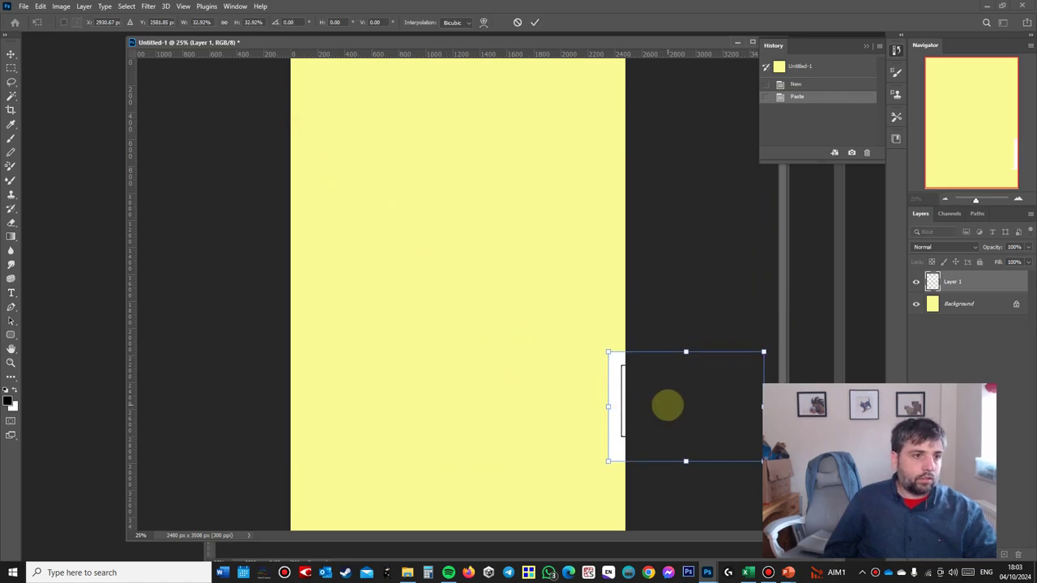
{"action": "mouse_move", "coordinate": [630, 388]}
{"action": "left_mouse_down"}
{"action": "mouse_move", "coordinate": [448, 278]}
{"action": "mouse_move", "coordinate": [311, 288]}
{"action": "left_mouse_up"}
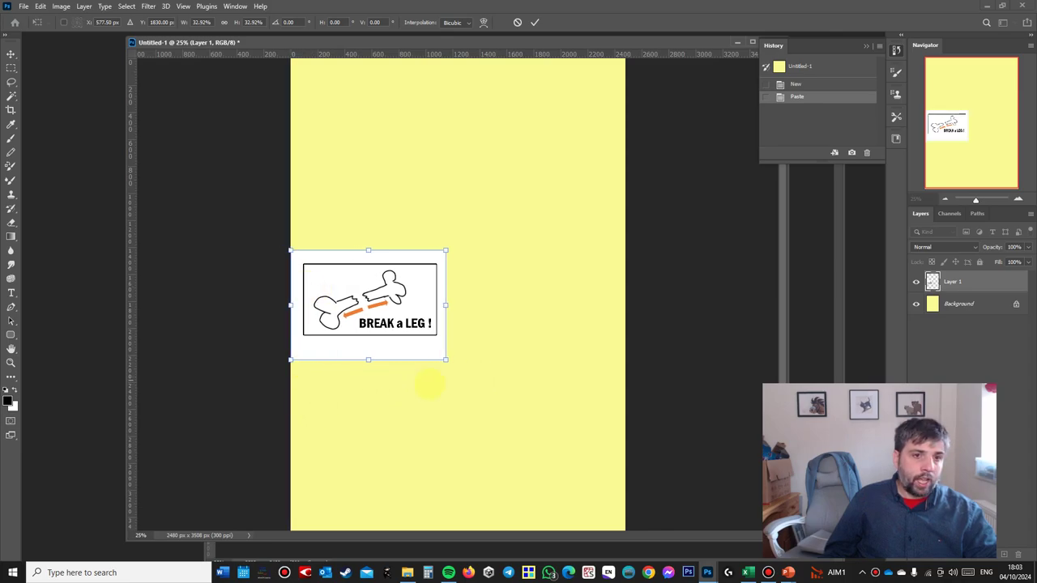
{"action": "key", "text": "t"}
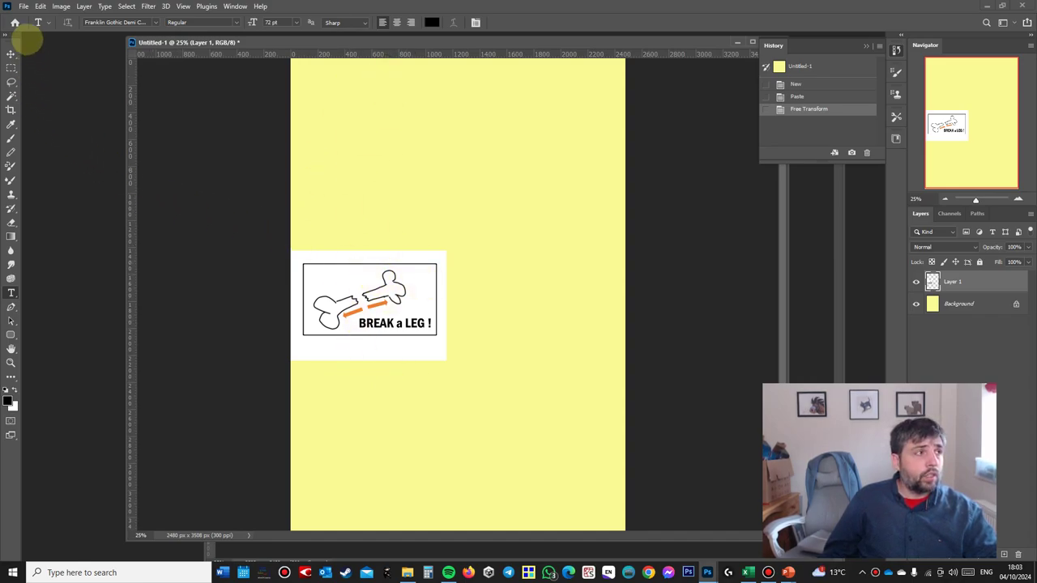
Step: Duplicate the keyframe layer and place the copy directly above the original along the page's left edge
{"action": "left_click", "coordinate": [10, 54]}
{"action": "right_click", "coordinate": [381, 317]}
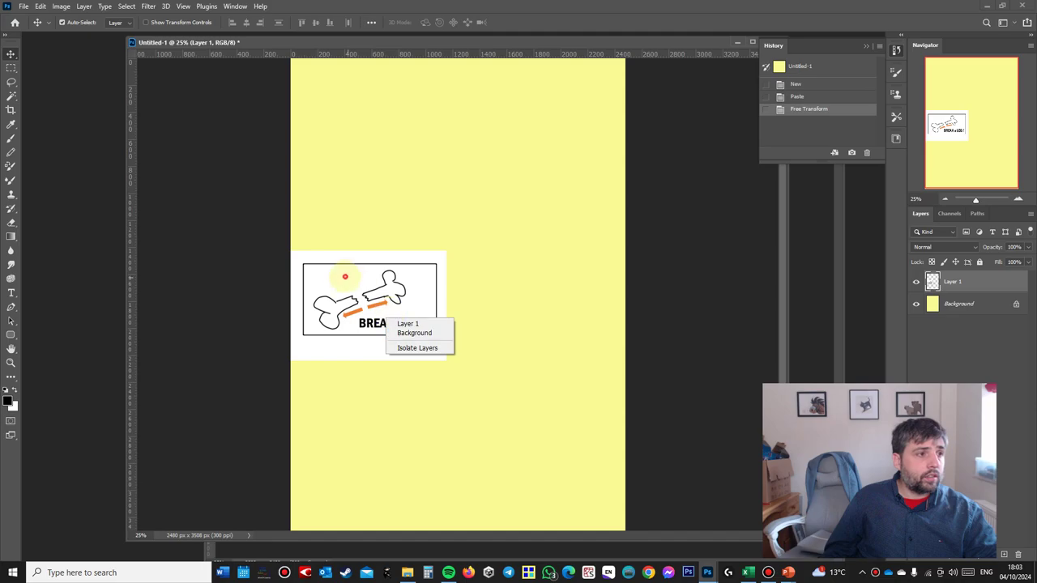
{"action": "right_click", "coordinate": [342, 273]}
{"action": "left_click", "coordinate": [371, 278]}
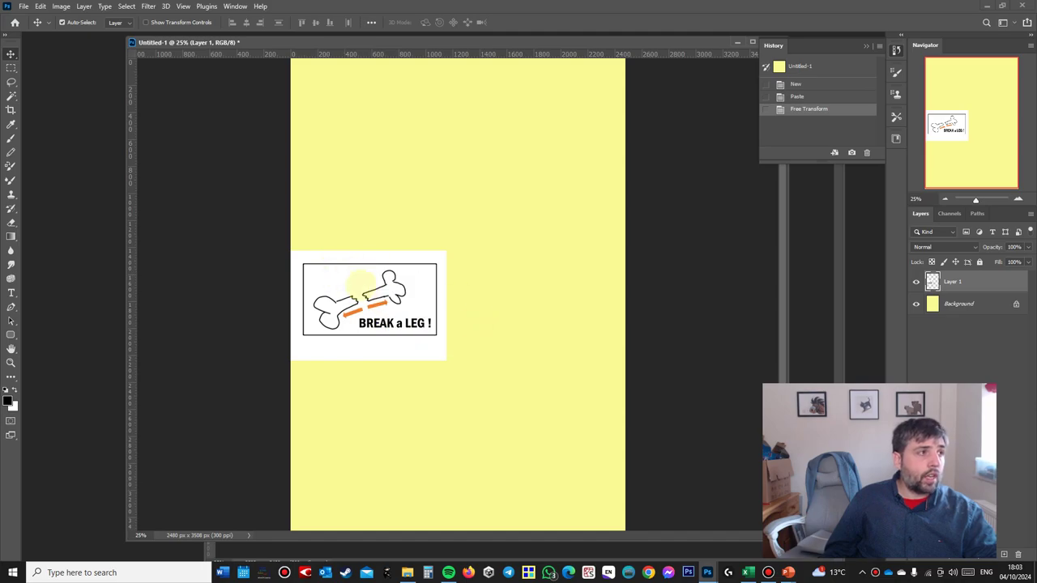
{"action": "right_click", "coordinate": [995, 282]}
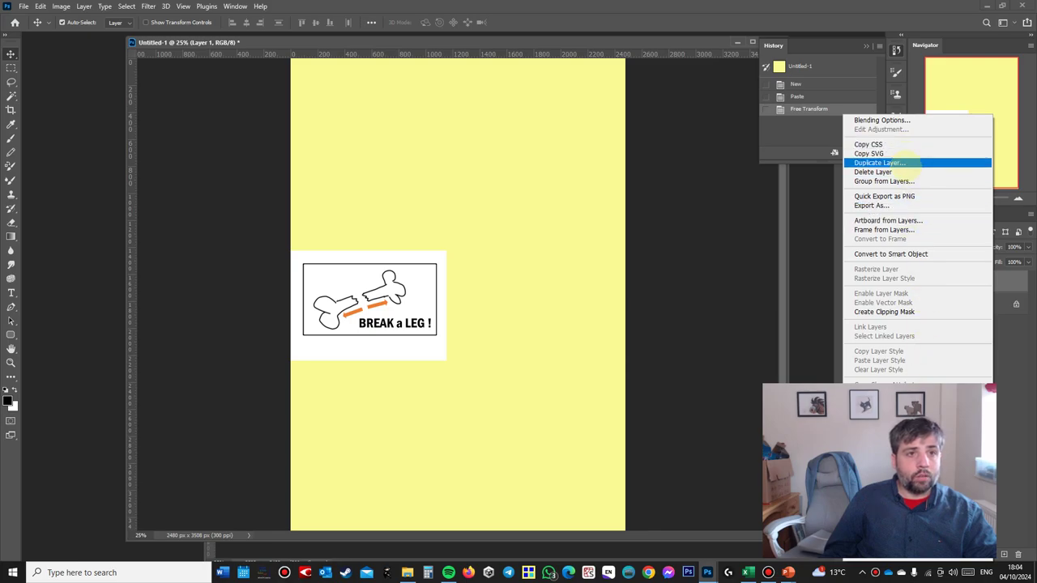
{"action": "left_click", "coordinate": [879, 163]}
{"action": "left_click", "coordinate": [616, 156]}
{"action": "left_click_drag", "start_coordinate": [397, 288], "coordinate": [393, 158]}
{"action": "left_click", "coordinate": [393, 159]}
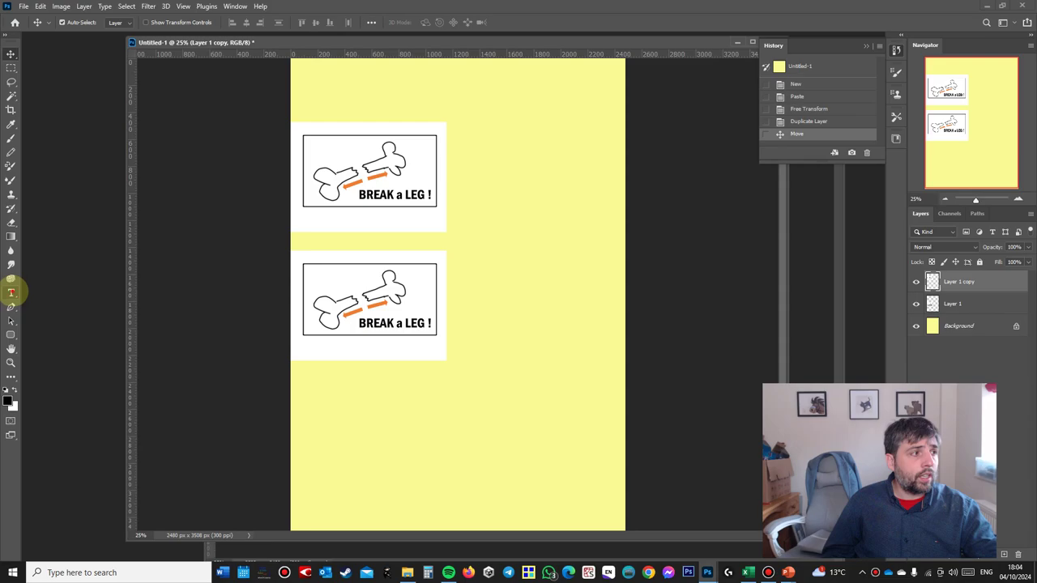
Step: Add a caption beside the upper keyframe with "Im." and "Au." on separate lines
{"action": "left_click", "coordinate": [11, 292]}
{"action": "left_click", "coordinate": [466, 154]}
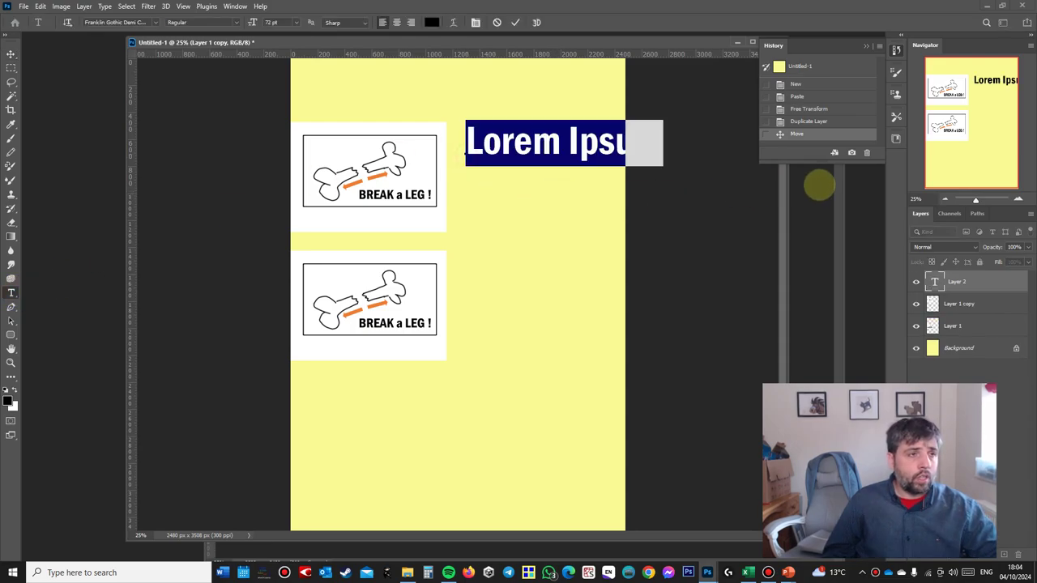
{"action": "type", "text": "IM"}
{"action": "key", "text": "BackSpace"}
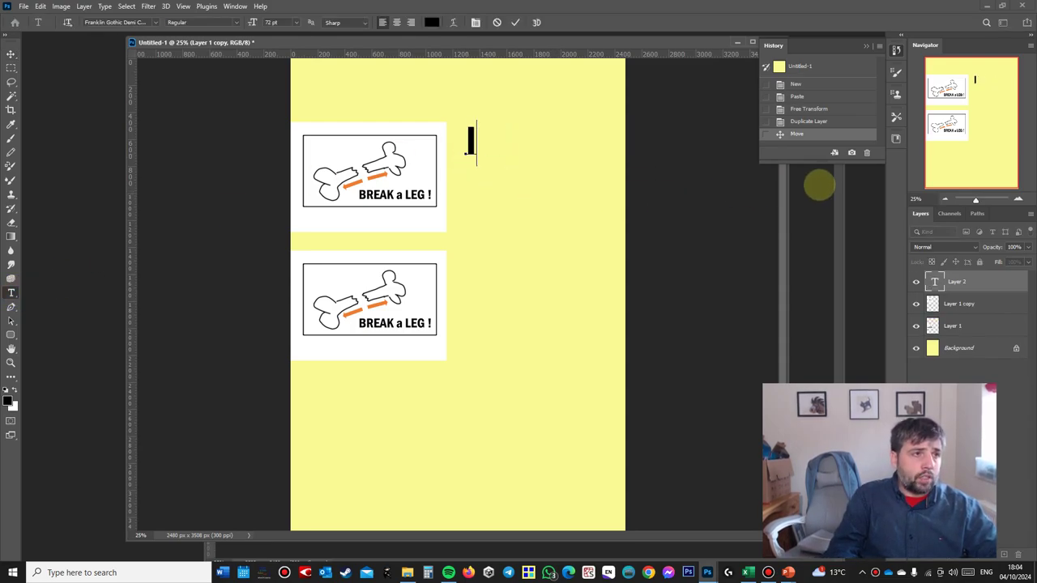
{"action": "type", "text": "m."}
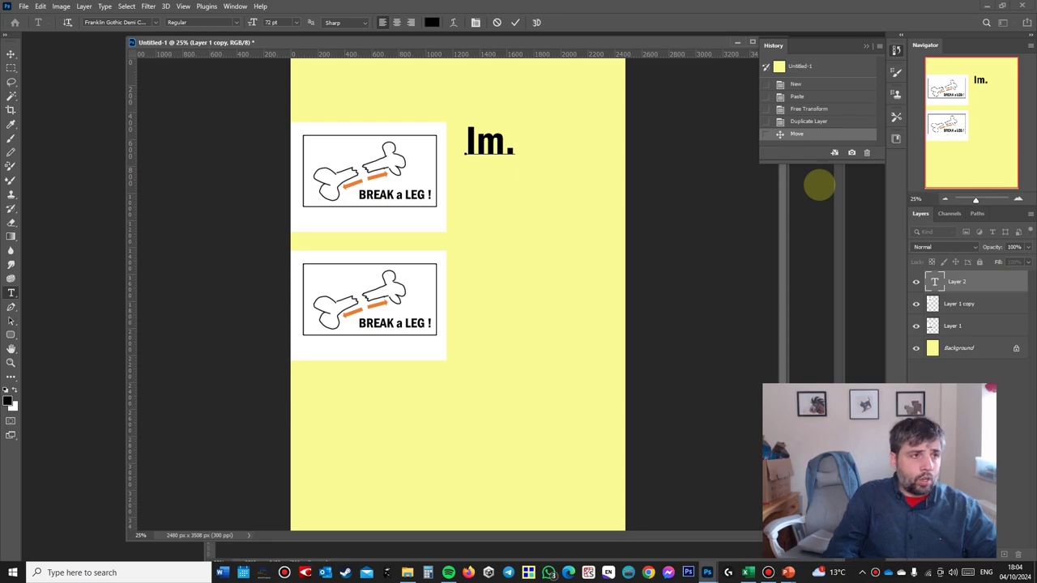
{"action": "key", "text": "Return"}
{"action": "type", "text": "Au. "}
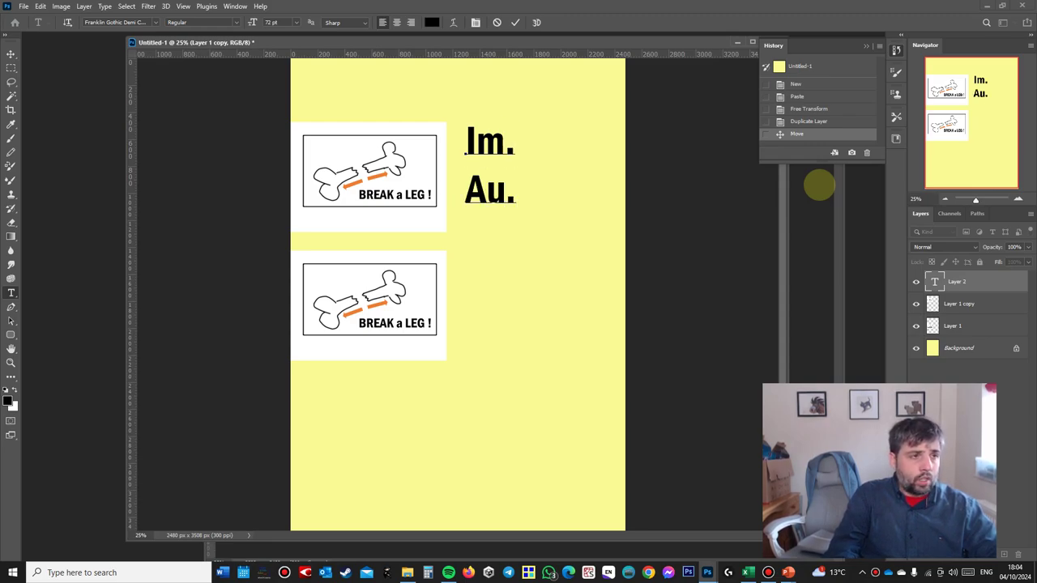
{"action": "type", "text": "Au"}
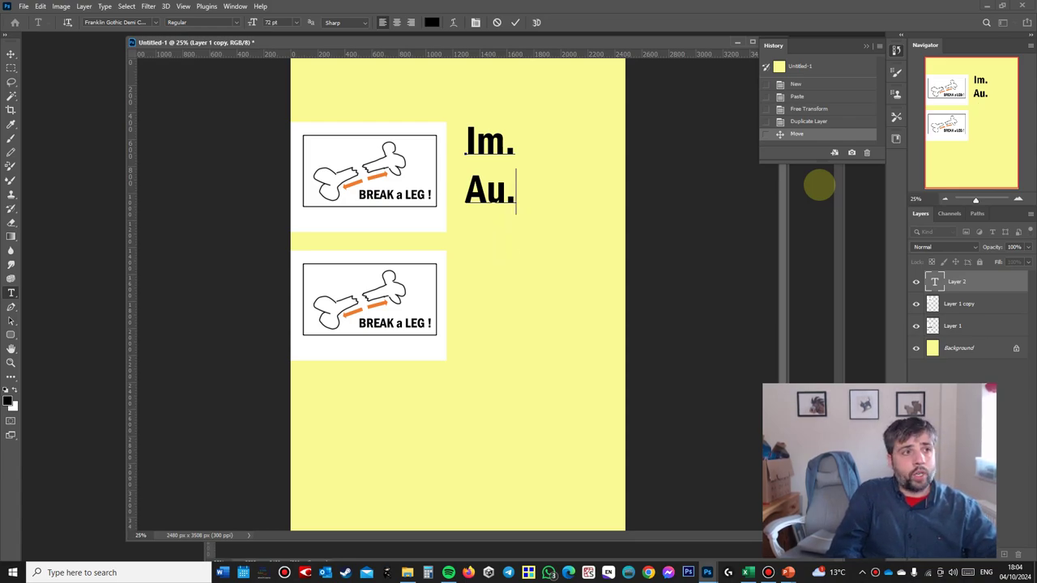
Step: Replace the caption text with "1", try it along the upper keyframe's lower edge, and discard the uncommitted text
{"action": "key", "text": "BackSpace"}
{"action": "key", "text": "BackSpace"}
{"action": "key", "text": "BackSpace"}
{"action": "key", "text": "BackSpace"}
{"action": "key", "text": "BackSpace"}
{"action": "key", "text": "BackSpace"}
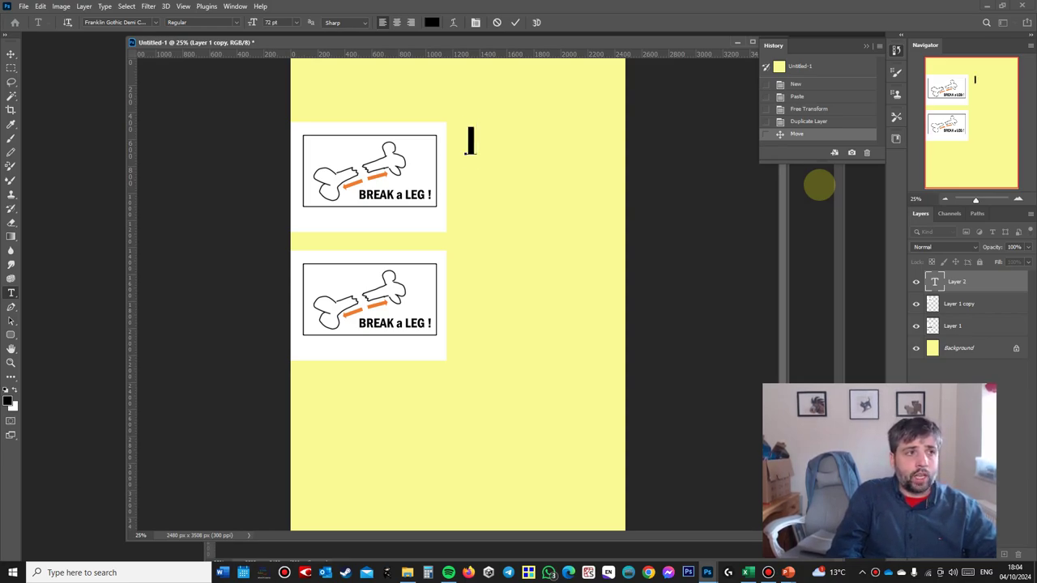
{"action": "type", "text": "1"}
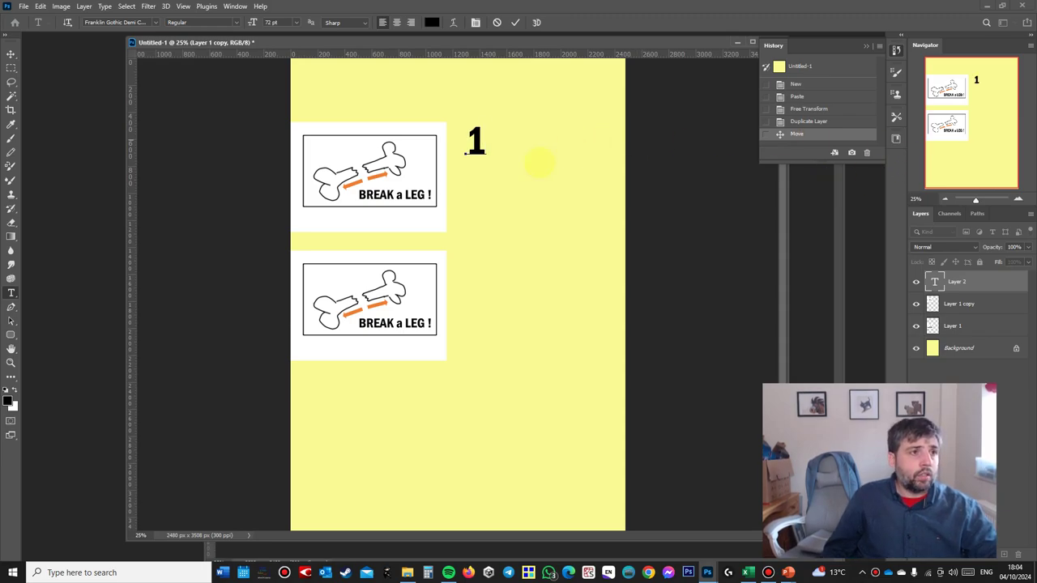
{"action": "left_click_drag", "start_coordinate": [523, 187], "coordinate": [354, 279]}
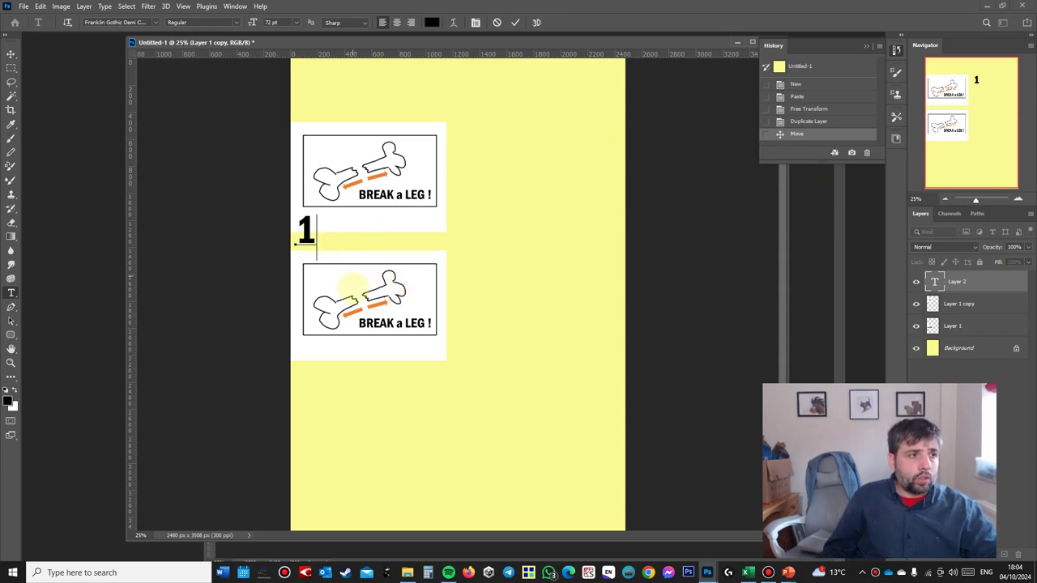
{"action": "left_click_drag", "start_coordinate": [322, 434], "coordinate": [453, 248]}
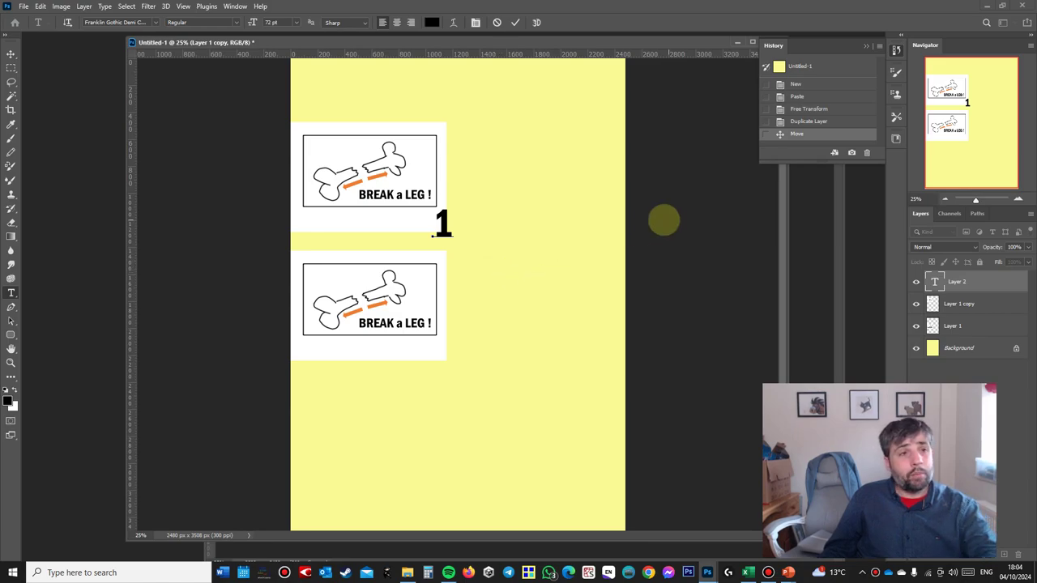
{"action": "left_click", "coordinate": [496, 22]}
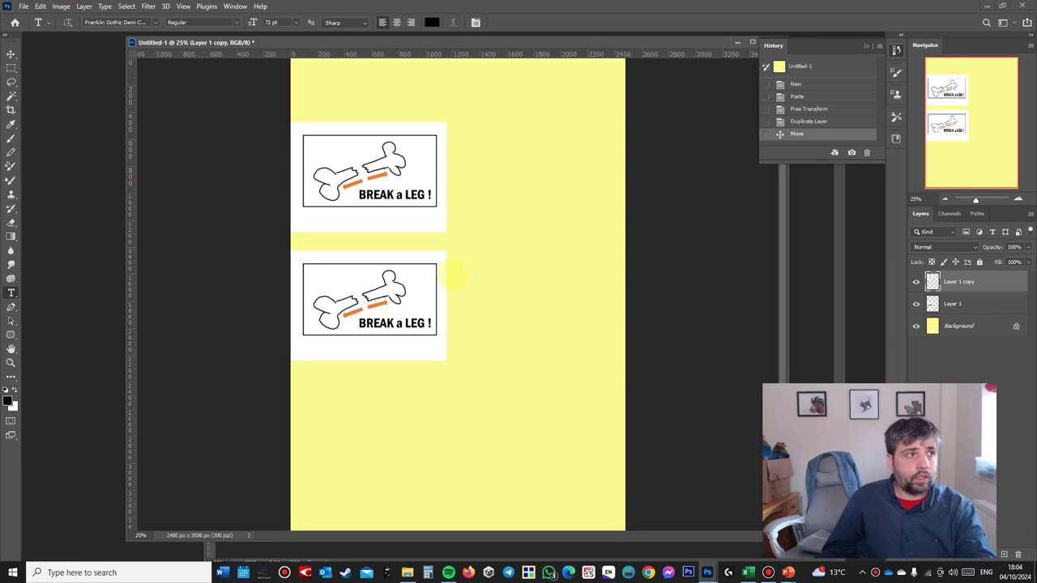
Step: Save the yellow A4 document to the Desktop as STORY01.psd in Photoshop format with maximized compatibility
{"action": "left_click_drag", "start_coordinate": [369, 43], "coordinate": [333, 89]}
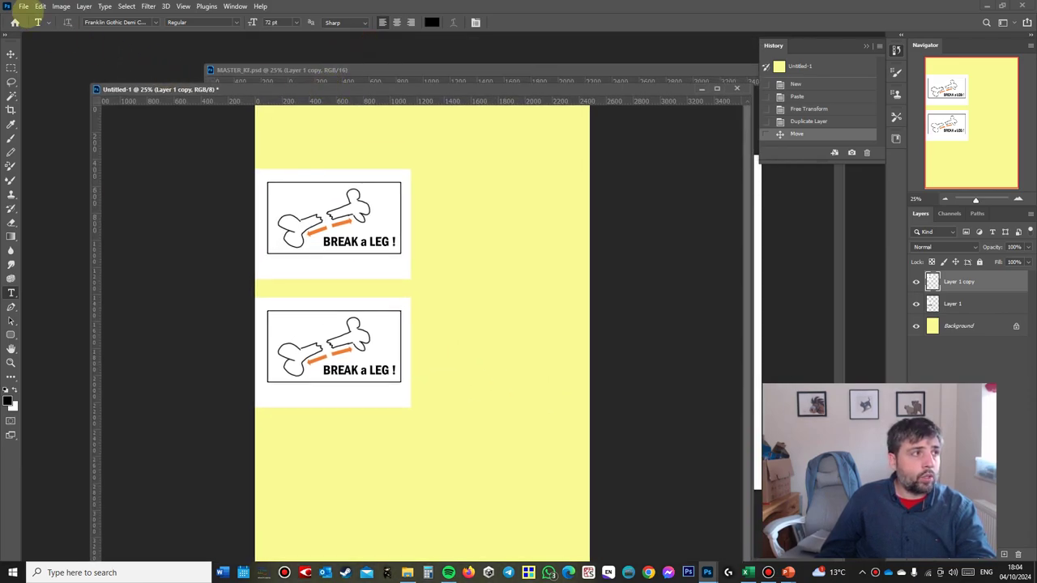
{"action": "left_click", "coordinate": [23, 6]}
{"action": "left_click", "coordinate": [47, 136]}
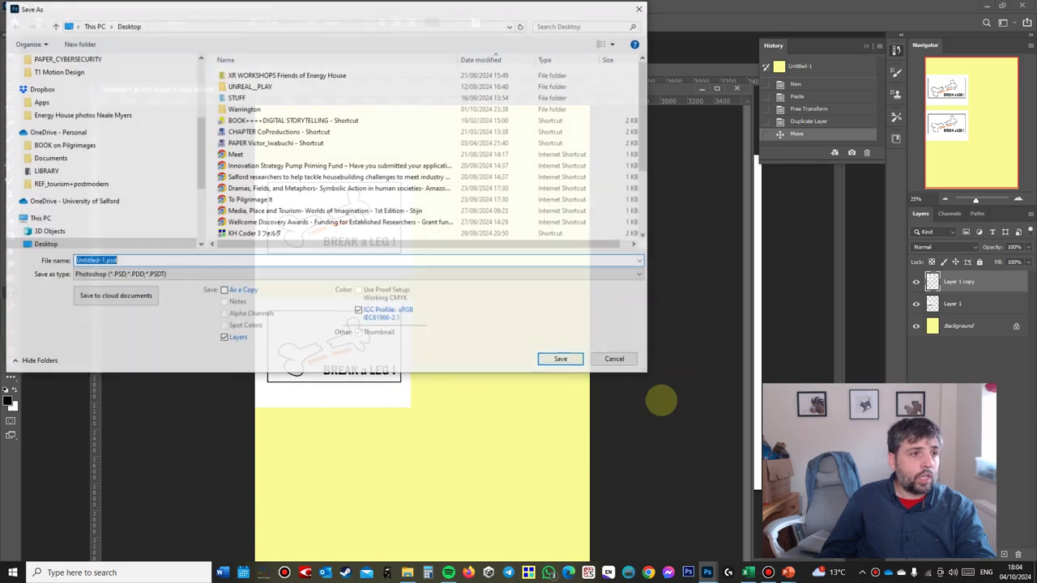
{"action": "key", "text": "Home"}
{"action": "key", "text": "Delete"}
{"action": "key", "text": "Delete"}
{"action": "key", "text": "Delete"}
{"action": "key", "text": "Delete"}
{"action": "key", "text": "Delete"}
{"action": "key", "text": "Delete"}
{"action": "key", "text": "Delete"}
{"action": "key", "text": "Delete"}
{"action": "key", "text": "Delete"}
{"action": "key", "text": "Delete"}
{"action": "type", "text": "ST1"}
{"action": "key", "text": "BackSpace"}
{"action": "type", "text": "ORY01"}
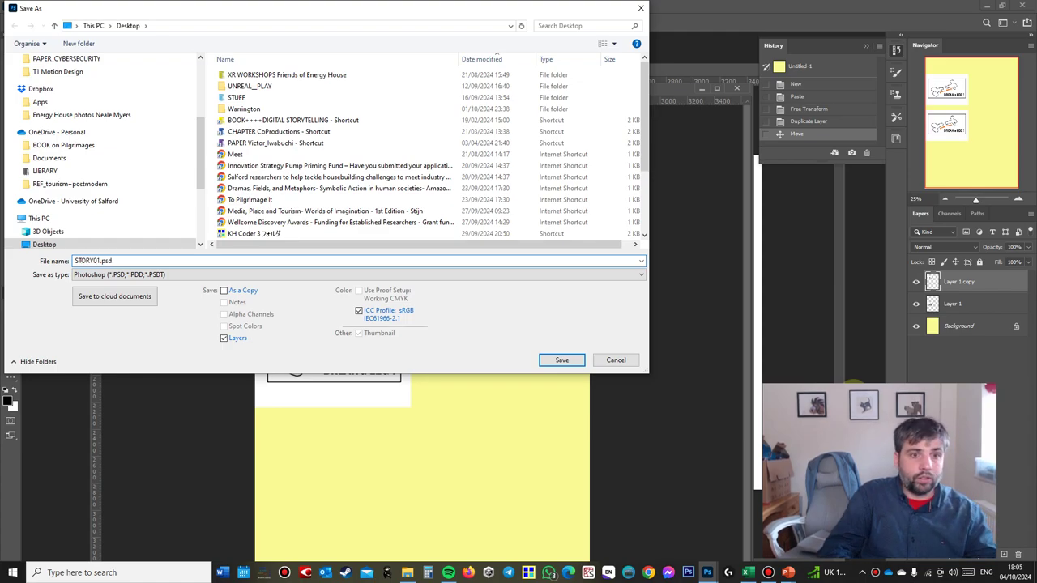
{"action": "key", "text": "Return"}
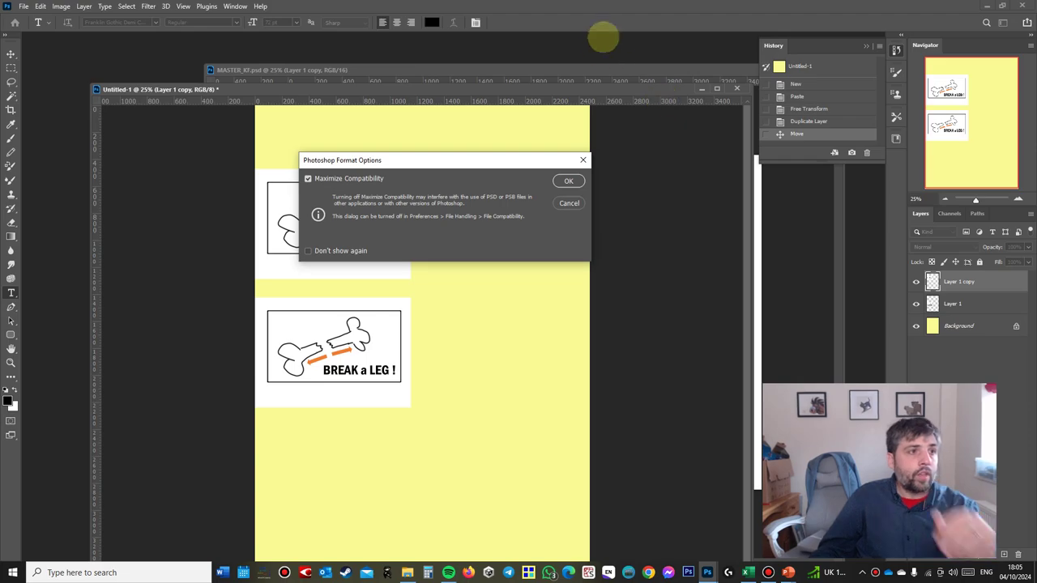
{"action": "left_click", "coordinate": [568, 181]}
Step: Move the STORY01.psd window lower to expose MASTER_KF.psd, and make STORY01.psd the active document again
{"action": "left_click_drag", "start_coordinate": [512, 86], "coordinate": [482, 197]}
{"action": "left_click", "coordinate": [370, 324]}
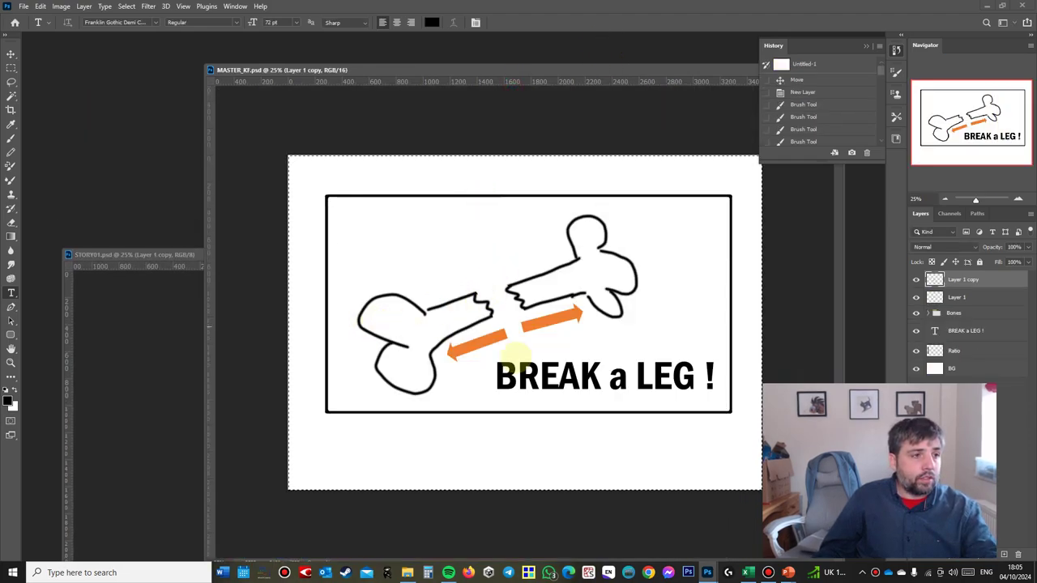
{"action": "left_click", "coordinate": [100, 352]}
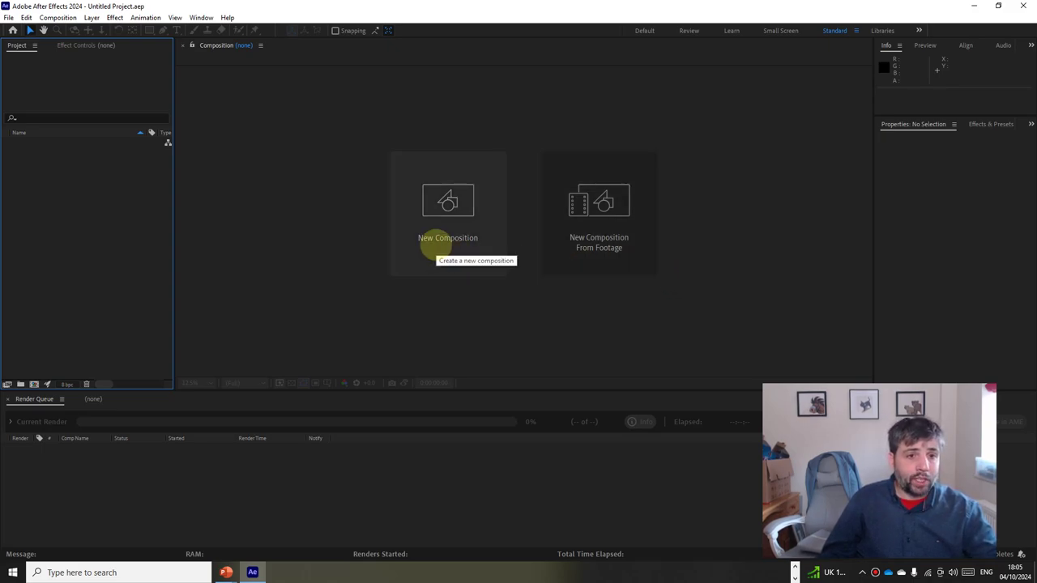
{"action": "left_click_drag", "start_coordinate": [513, 6], "coordinate": [379, 373]}
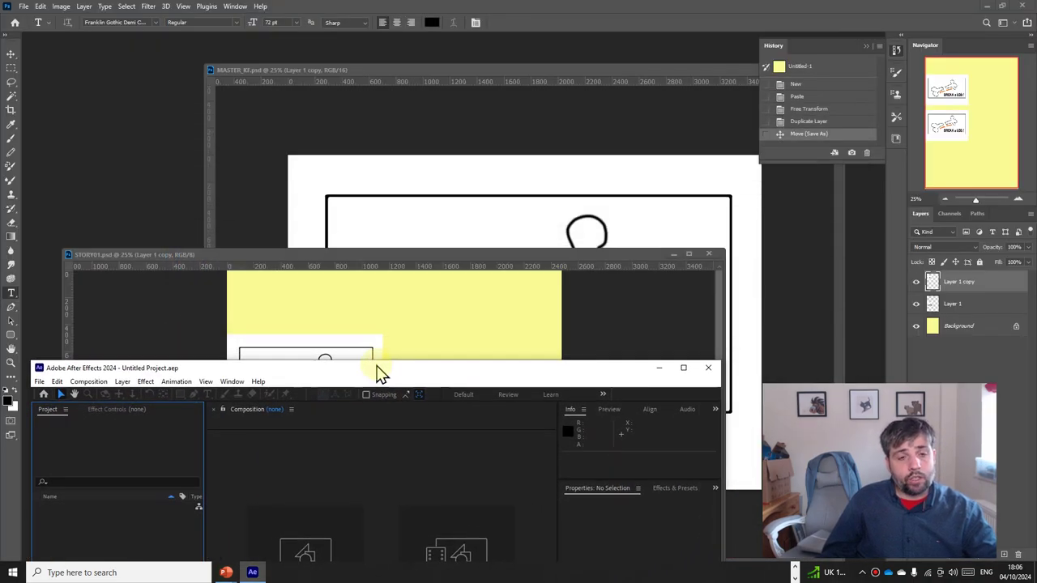
{"action": "left_click_drag", "start_coordinate": [380, 372], "coordinate": [380, 372]}
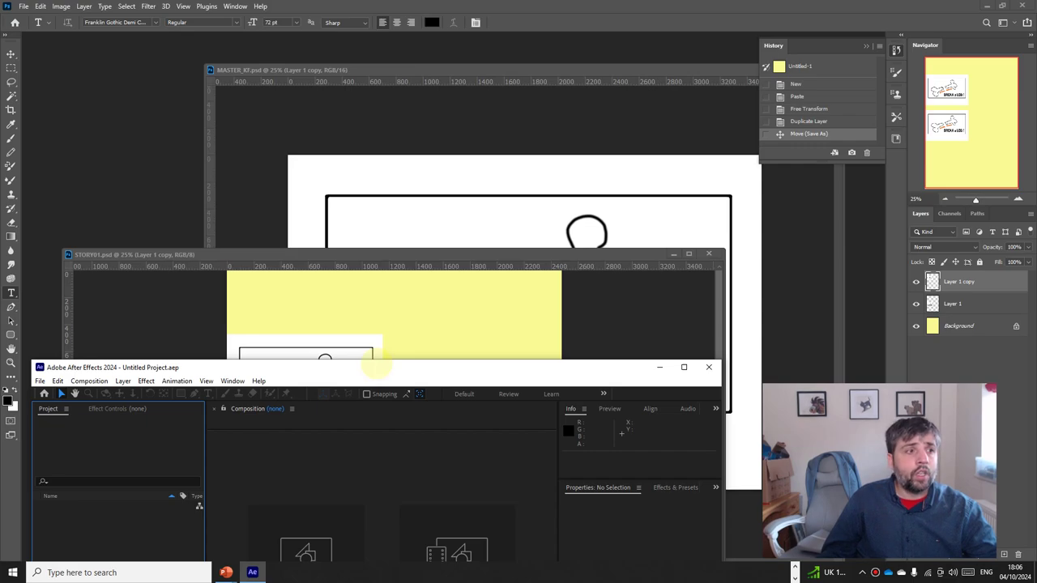
{"action": "double_click", "coordinate": [382, 369]}
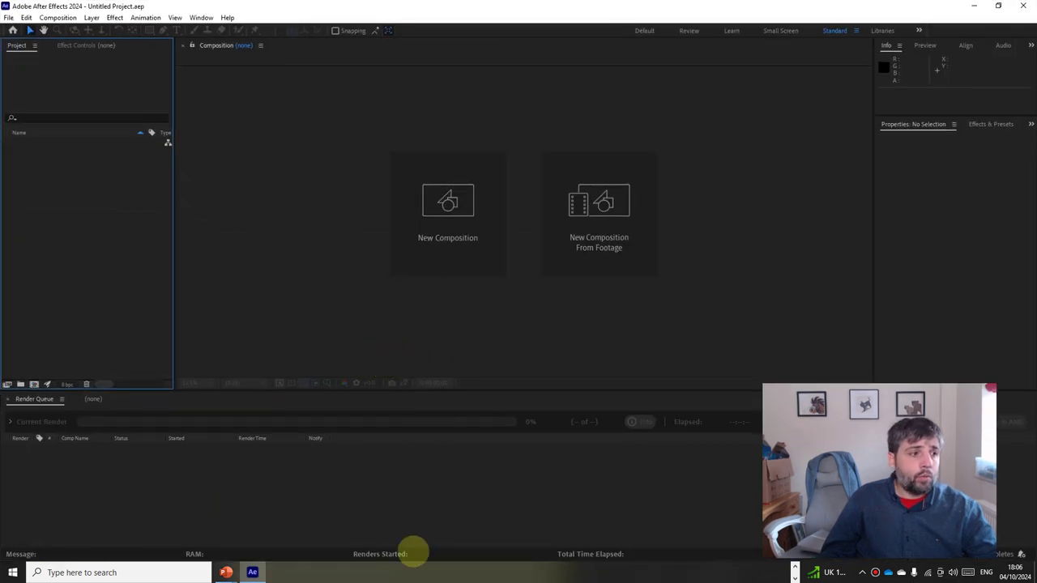
{"action": "double_click", "coordinate": [475, 10]}
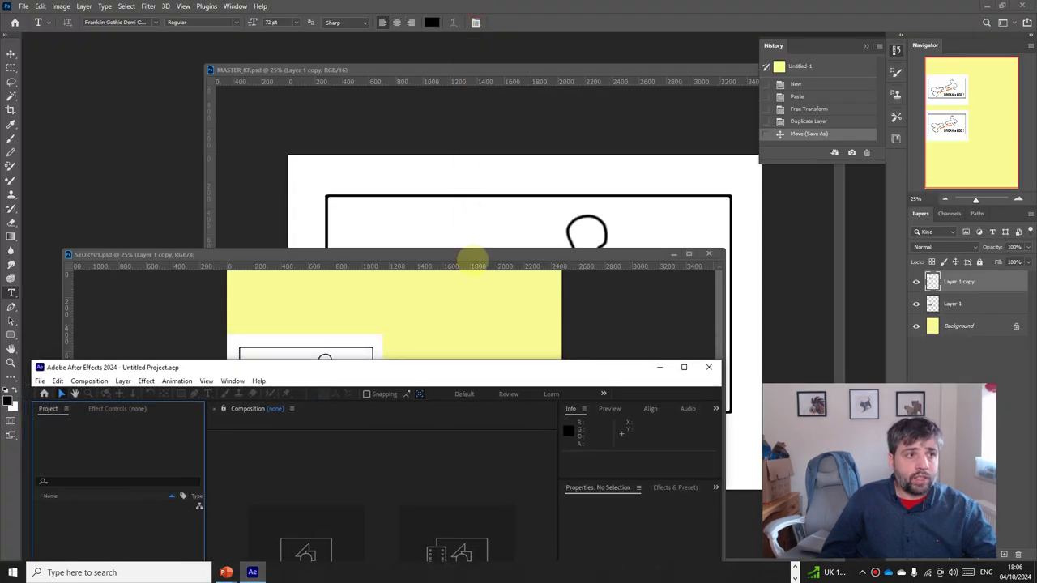
{"action": "double_click", "coordinate": [496, 367]}
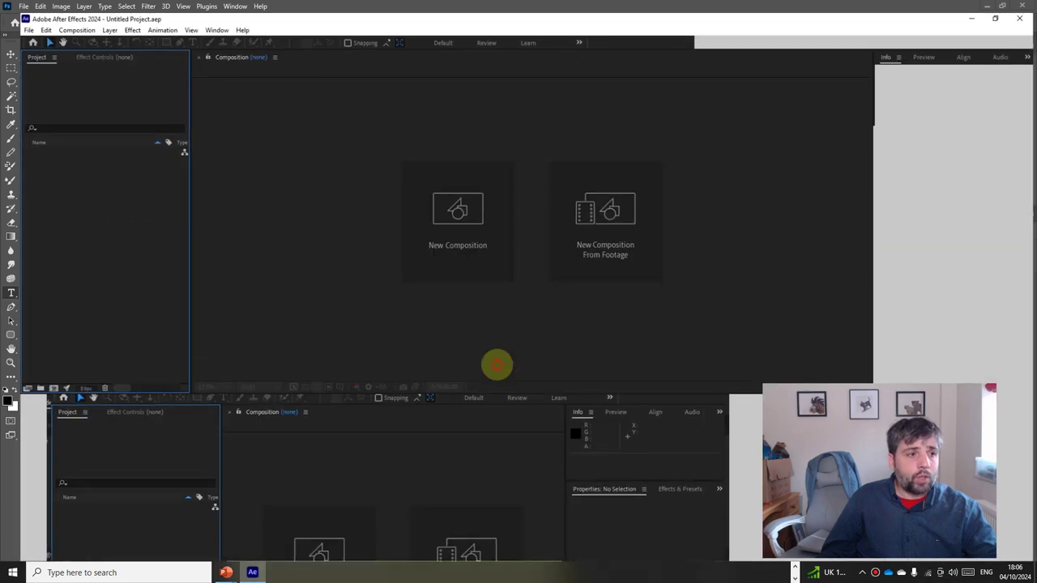
Step: Create composition Comp 1 at UHD (4K) 3840x2160, 25 fps, 8 seconds, pale red background, and move the current time to 0:00:00:12
{"action": "left_click_drag", "start_coordinate": [364, 390], "coordinate": [366, 336]}
{"action": "left_click", "coordinate": [57, 17]}
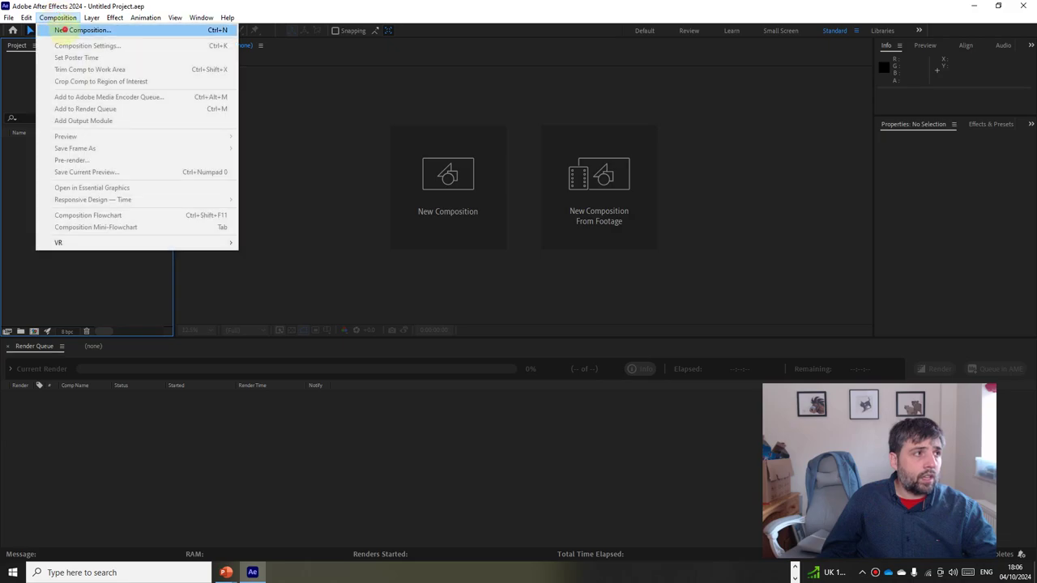
{"action": "left_click", "coordinate": [63, 30]}
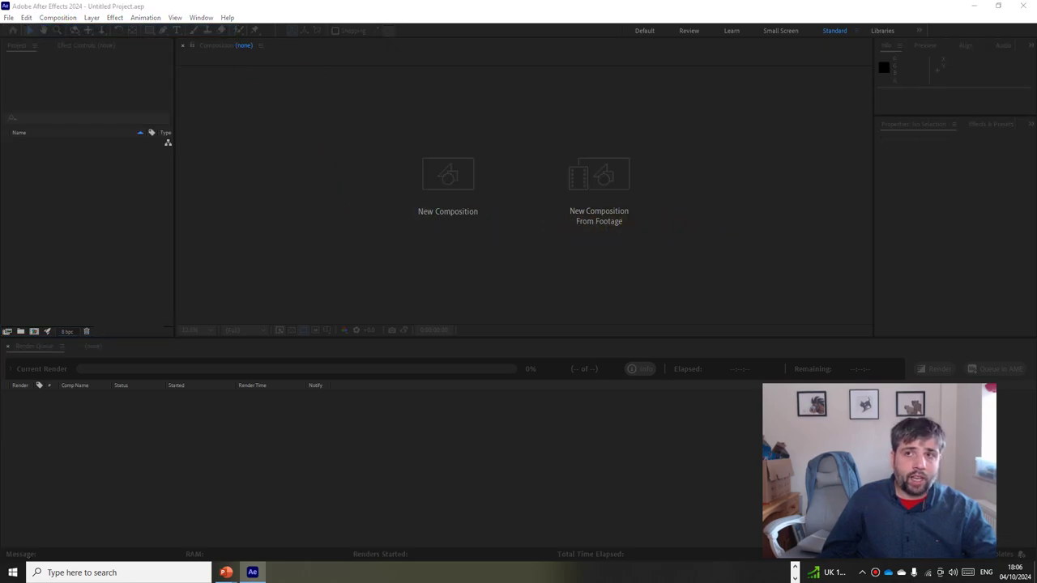
{"action": "left_click_drag", "start_coordinate": [546, 121], "coordinate": [297, 86]}
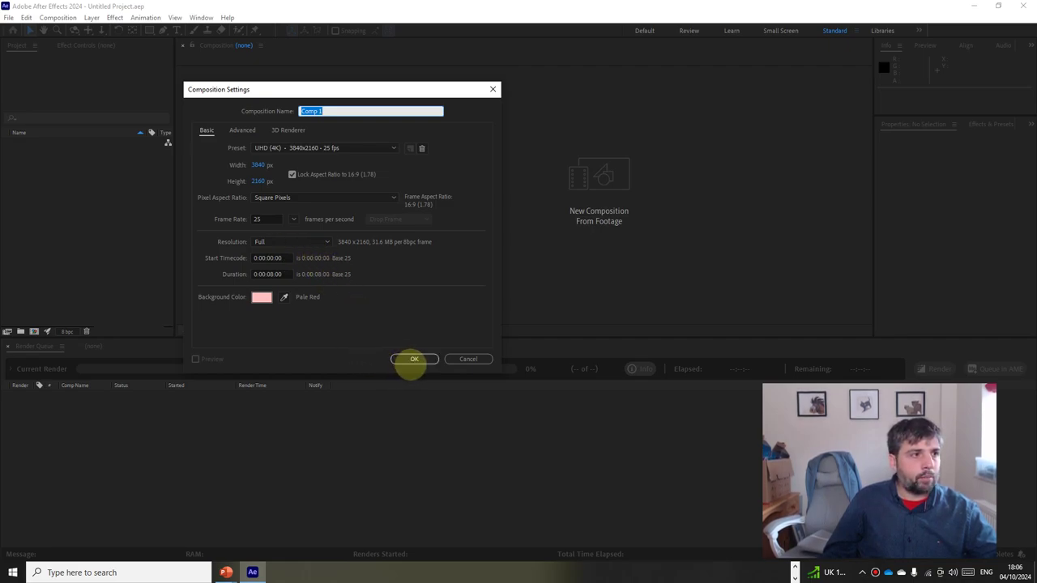
{"action": "left_click", "coordinate": [405, 359]}
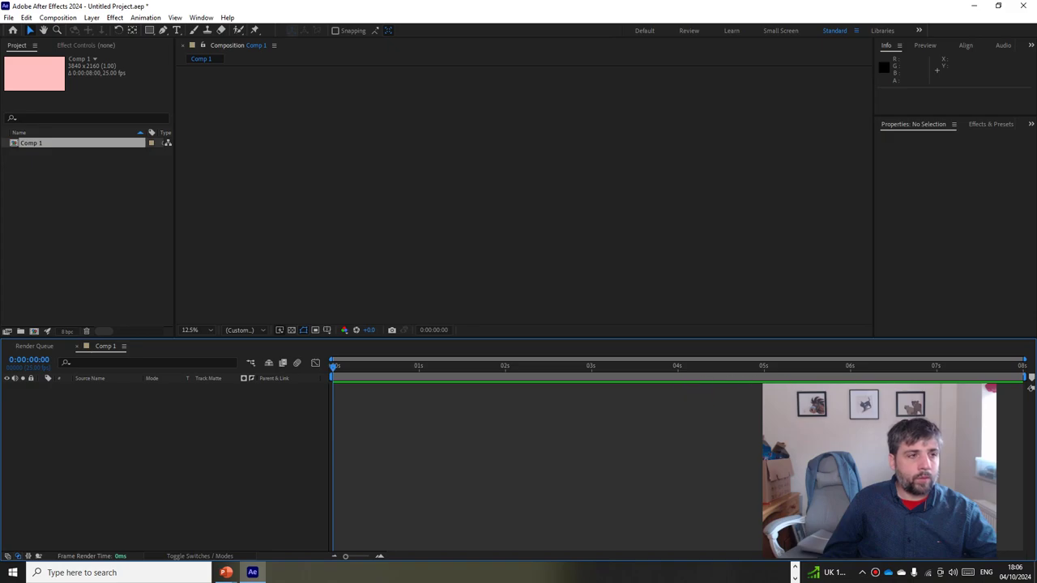
{"action": "left_click_drag", "start_coordinate": [362, 363], "coordinate": [375, 369]}
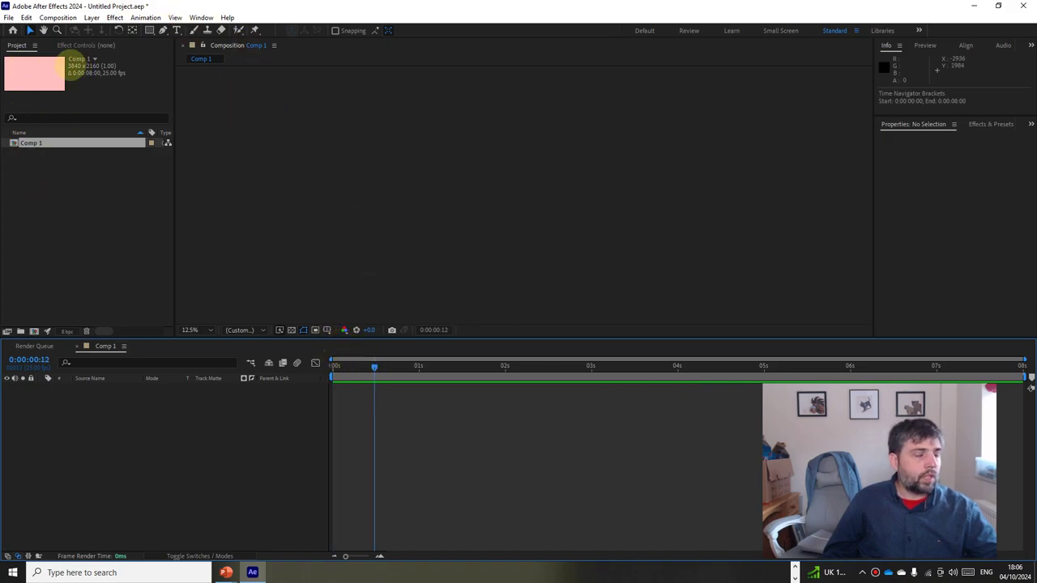
Step: Import MASTER_KF.psd from the Desktop into the project as a Composition with editable layer styles
{"action": "left_click", "coordinate": [8, 17]}
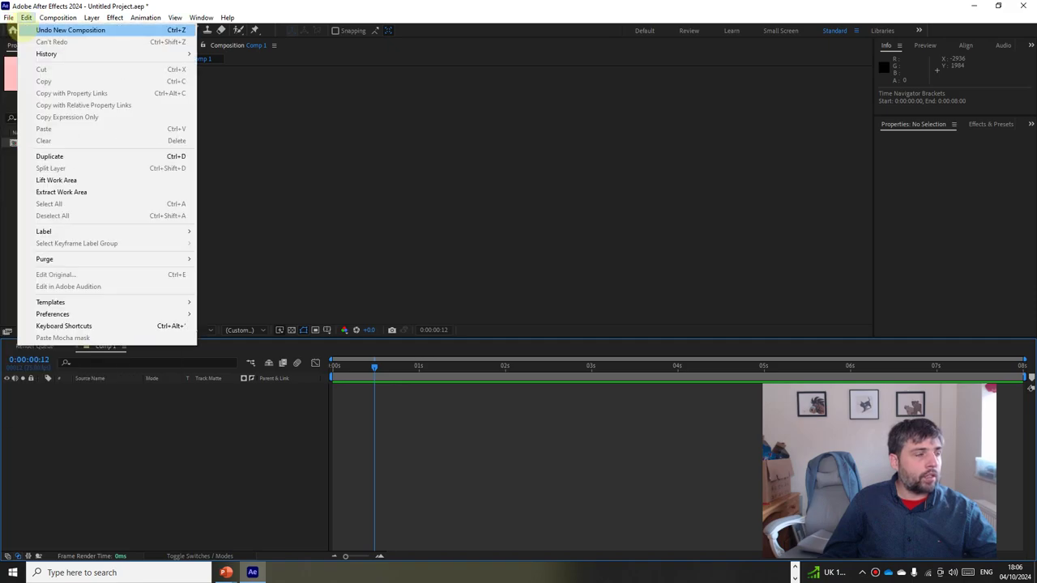
{"action": "left_click", "coordinate": [313, 169]}
{"action": "right_click", "coordinate": [58, 199]}
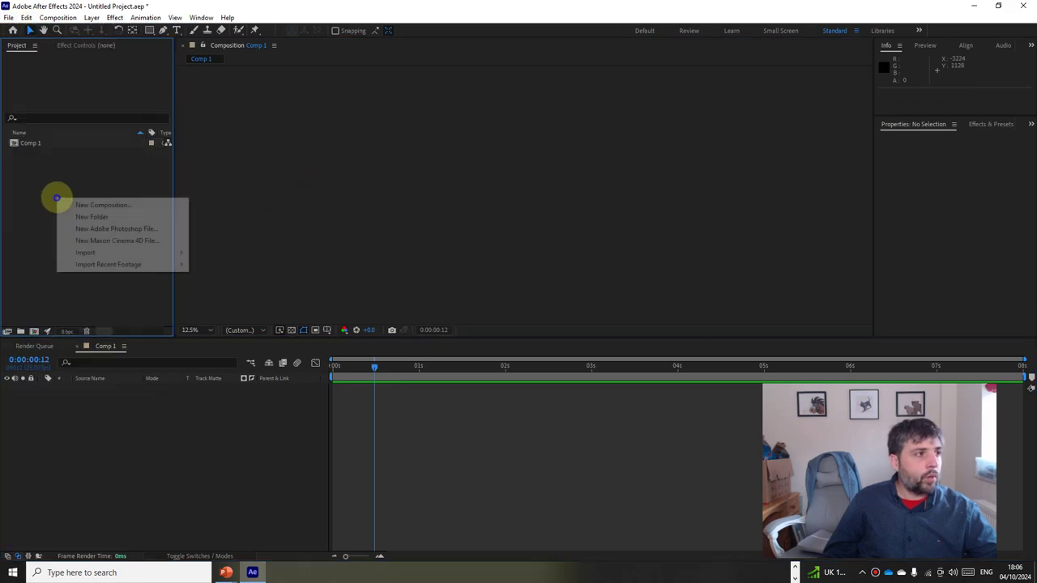
{"action": "mouse_move", "coordinate": [122, 252]}
{"action": "left_click", "coordinate": [213, 251]}
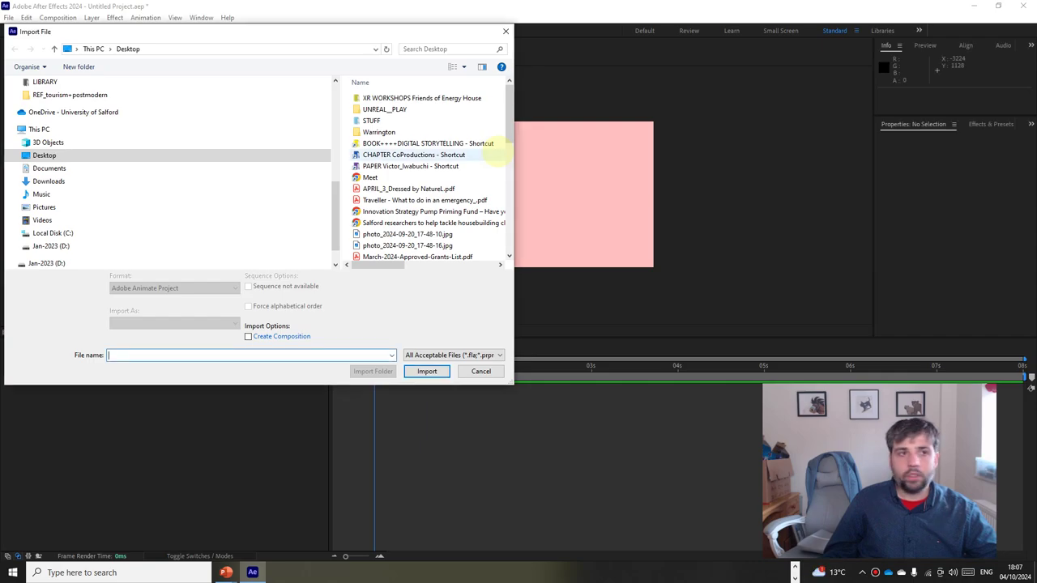
{"action": "scroll", "coordinate": [498, 145], "scroll_direction": "down", "scroll_amount": 2}
{"action": "scroll", "coordinate": [498, 144], "scroll_direction": "down", "scroll_amount": 7}
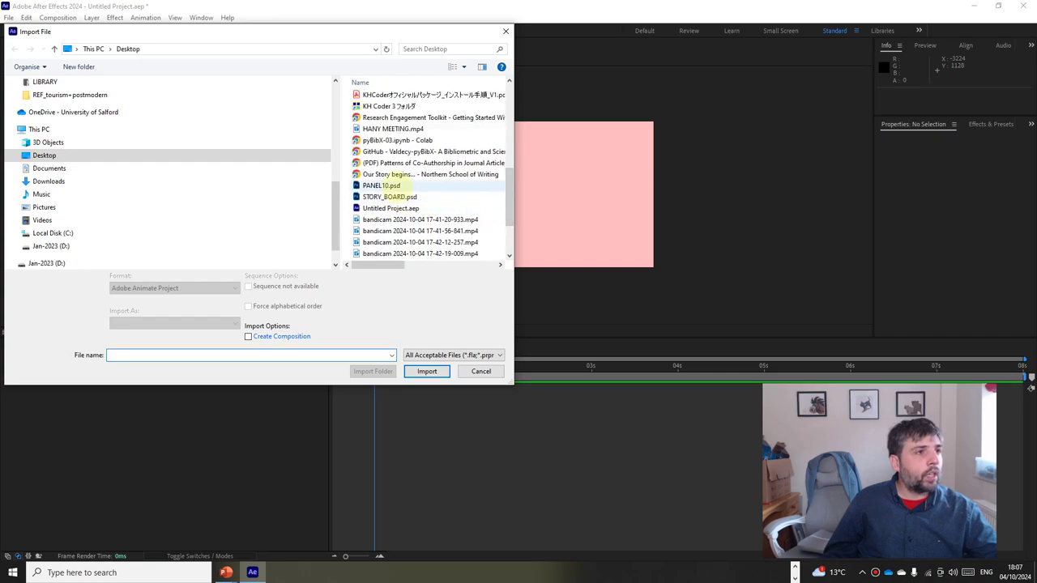
{"action": "scroll", "coordinate": [379, 261], "scroll_direction": "down", "scroll_amount": 2}
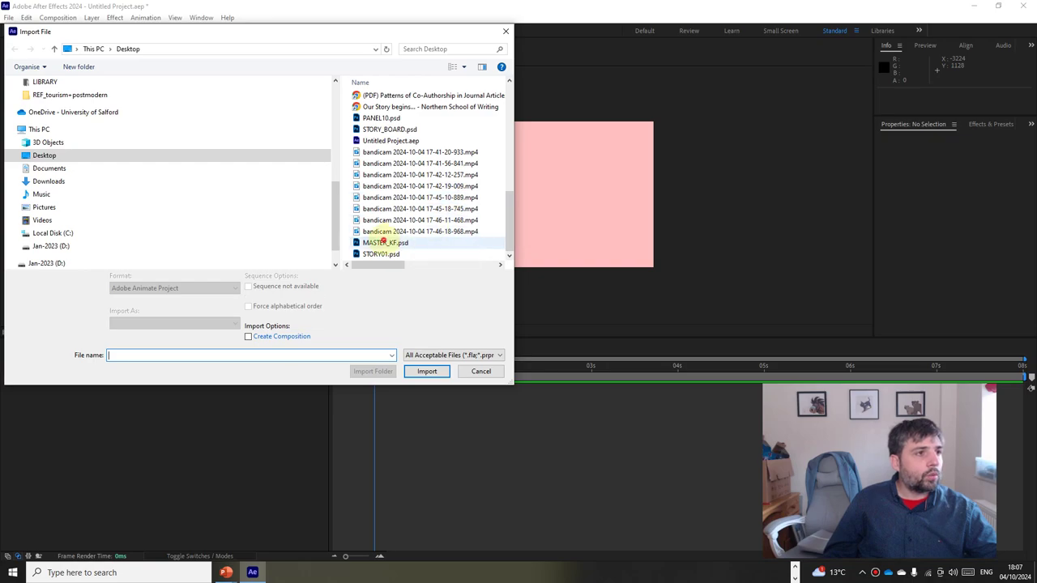
{"action": "double_click", "coordinate": [445, 231]}
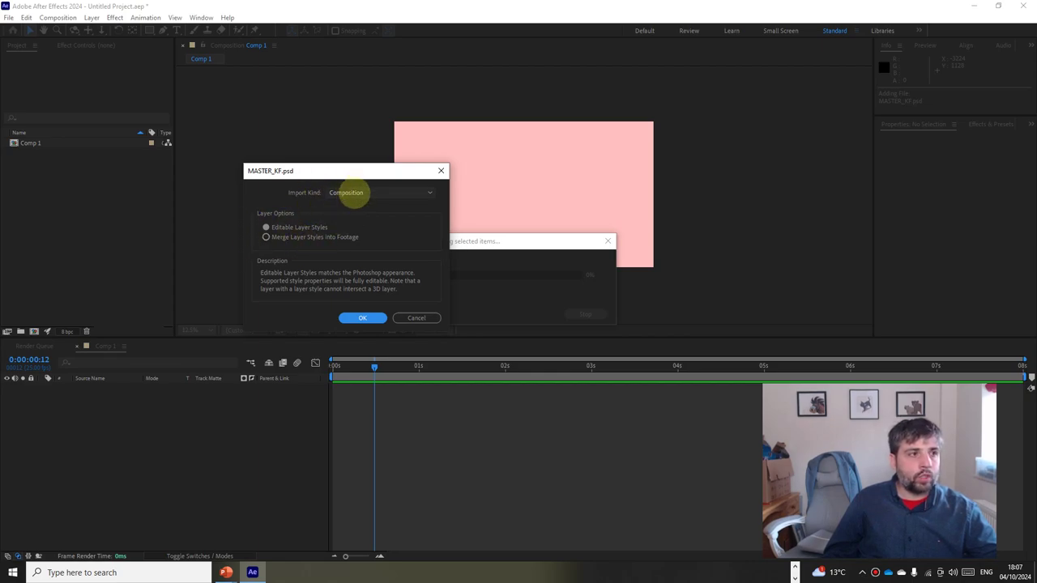
{"action": "left_click", "coordinate": [356, 195]}
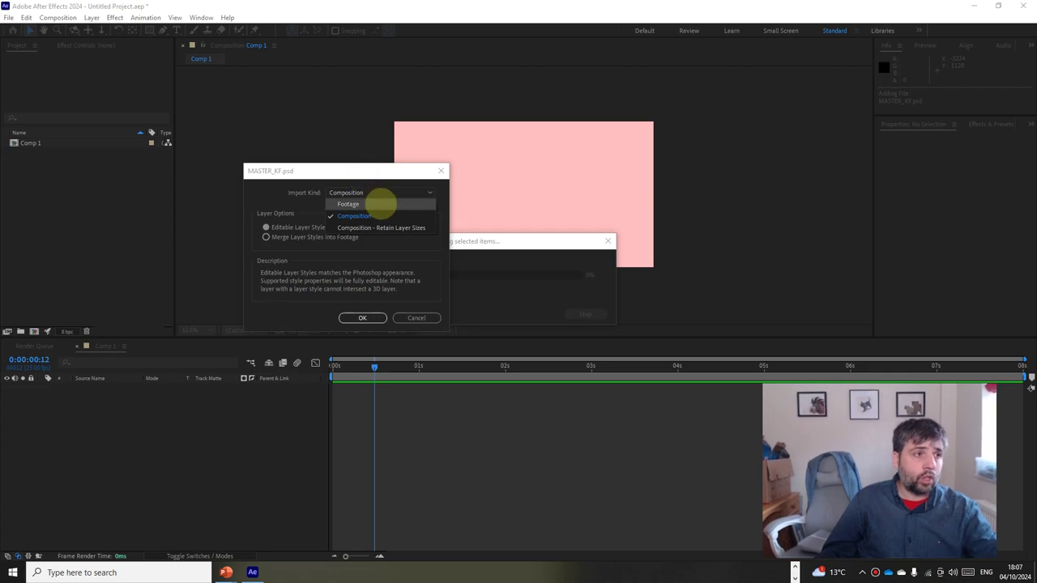
{"action": "left_click", "coordinate": [356, 216]}
{"action": "left_click", "coordinate": [362, 318]}
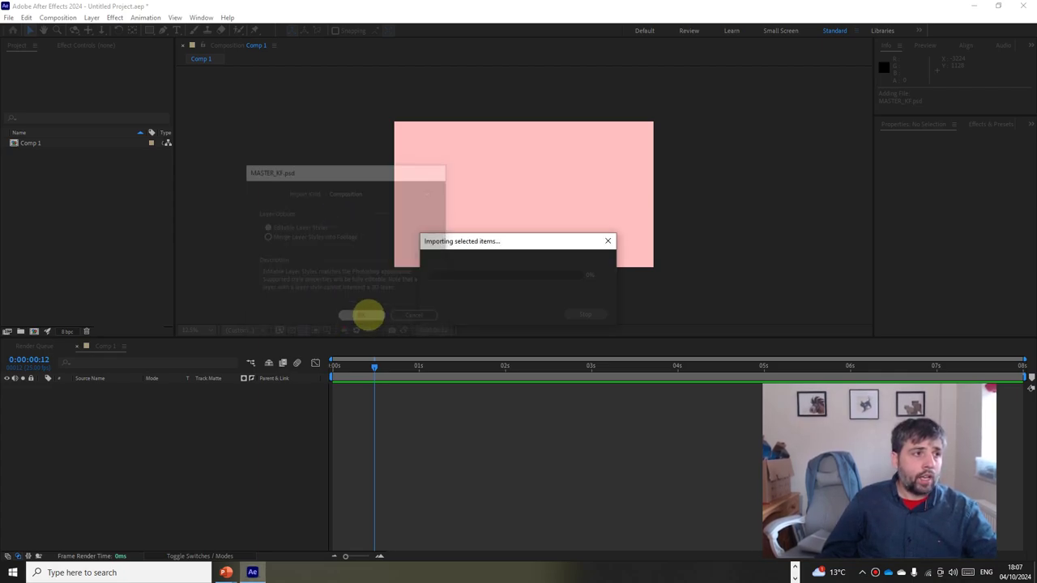
{"action": "left_click", "coordinate": [32, 219]}
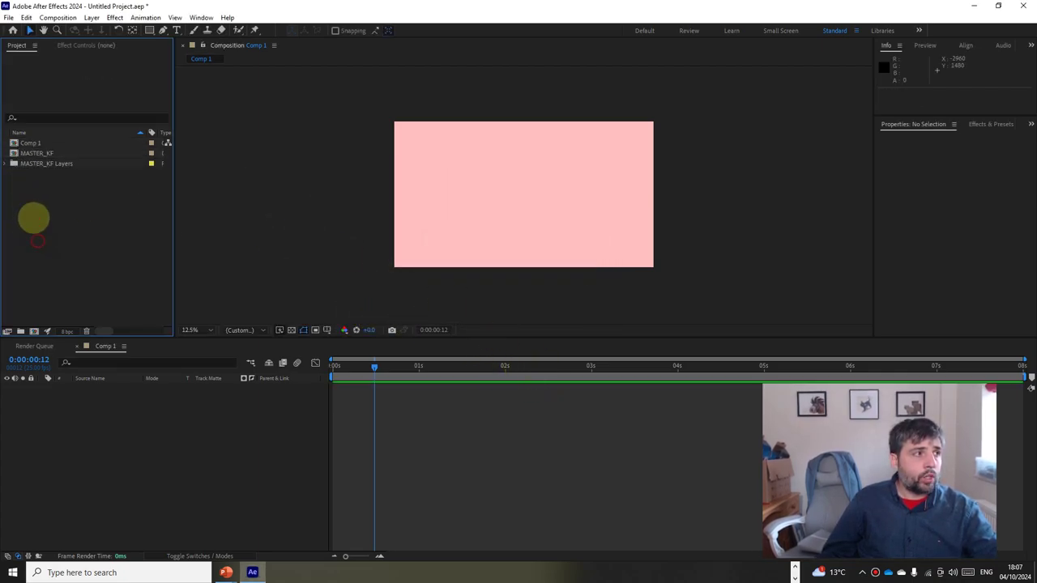
Step: Add the MASTER_KF composition to Comp 1 as a layer and move the current time to the last frame, 0:00:07:24
{"action": "left_click", "coordinate": [21, 154]}
{"action": "left_click_drag", "start_coordinate": [21, 153], "coordinate": [146, 421]}
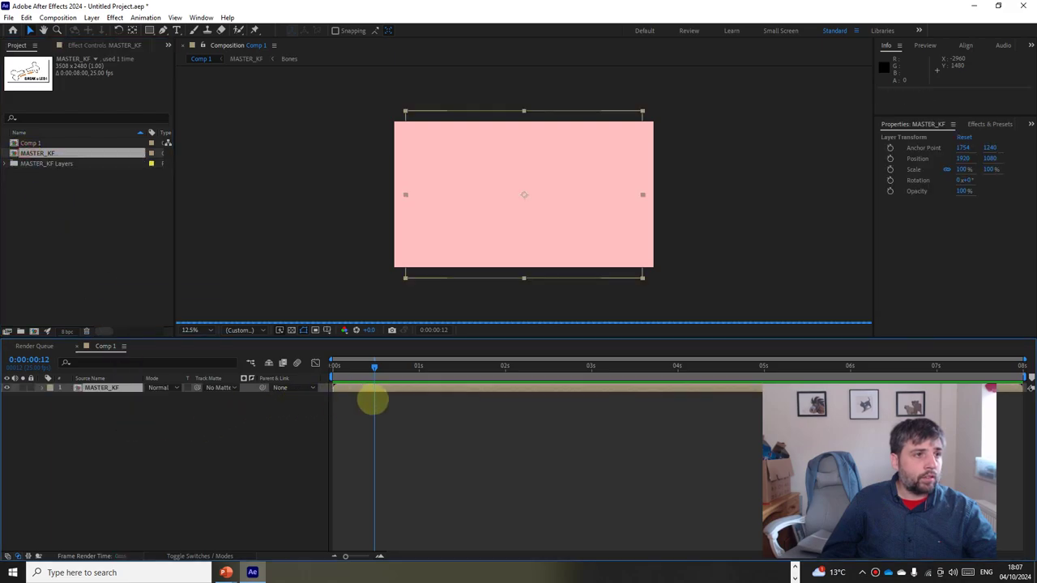
{"action": "left_click_drag", "start_coordinate": [374, 366], "coordinate": [1023, 345]}
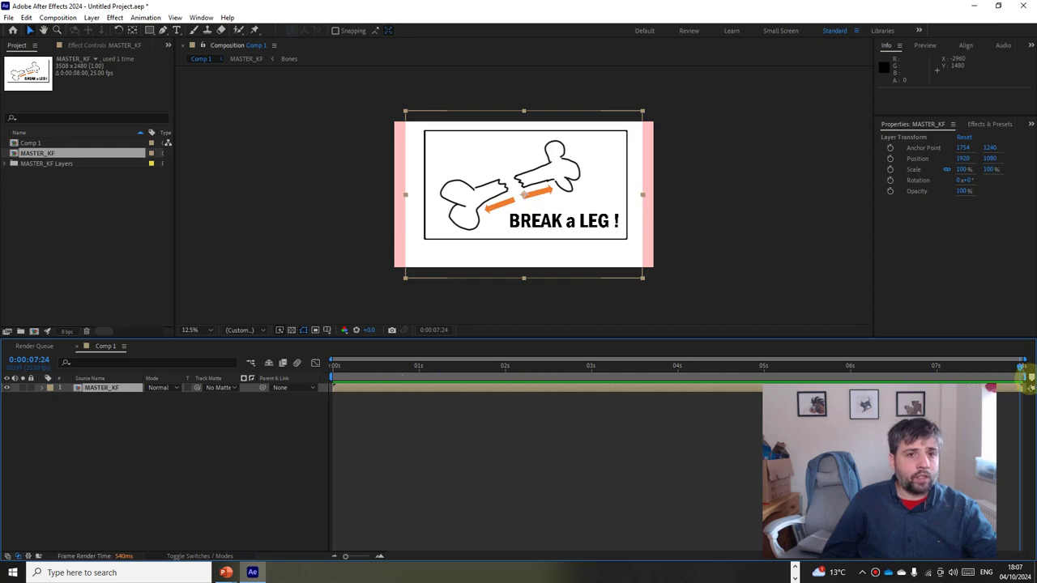
Step: Trim the start of the MASTER_KF layer to 0:00:06:00, enlarge the timeline area, and move the current time to 0:00:03:18
{"action": "left_click_drag", "start_coordinate": [1022, 388], "coordinate": [502, 432]}
{"action": "left_click_drag", "start_coordinate": [486, 369], "coordinate": [887, 371]}
{"action": "left_click", "coordinate": [491, 367]}
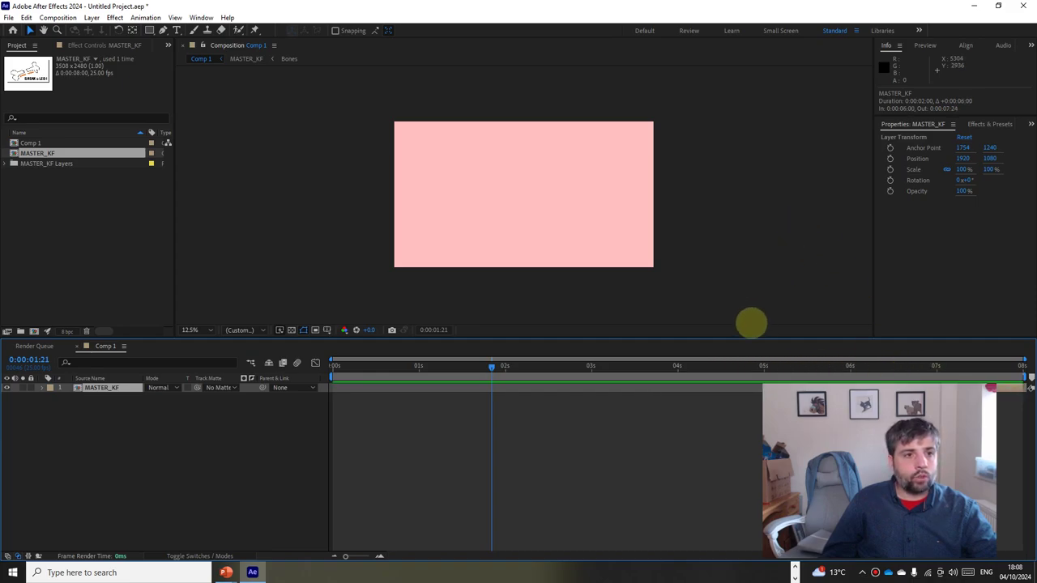
{"action": "left_click_drag", "start_coordinate": [746, 339], "coordinate": [747, 288]}
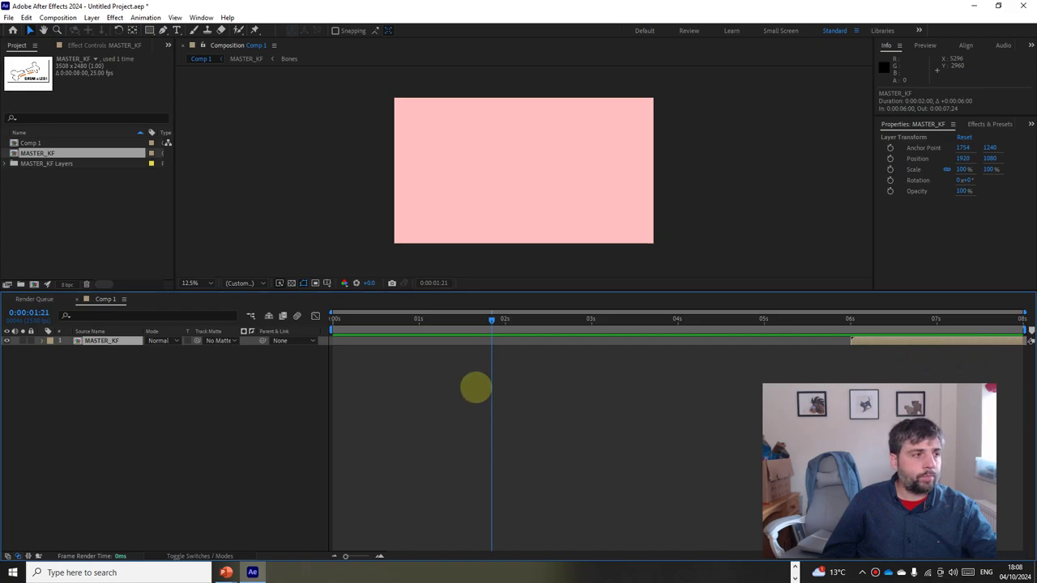
{"action": "left_click_drag", "start_coordinate": [774, 319], "coordinate": [654, 319]}
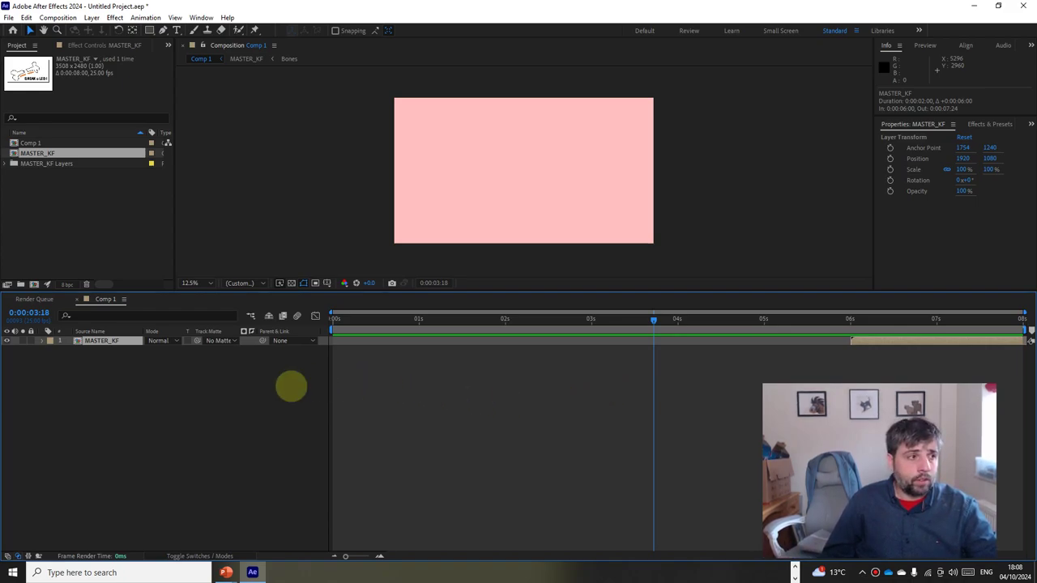
Step: Open the nested MASTER_KF composition, move the current time to 0:00:00:16, and enlarge the viewer area
{"action": "double_click", "coordinate": [89, 336]}
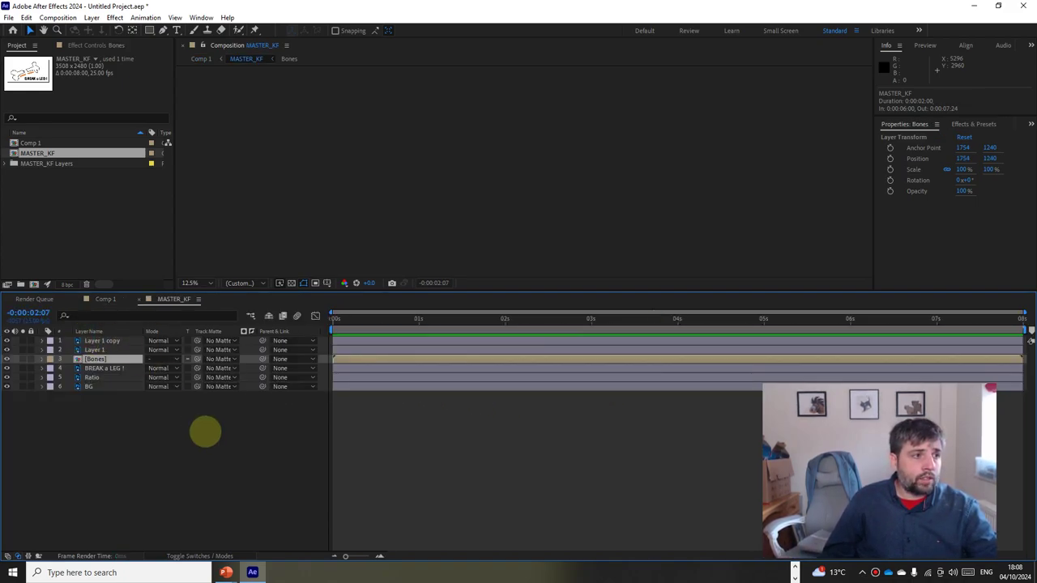
{"action": "left_click", "coordinate": [389, 319]}
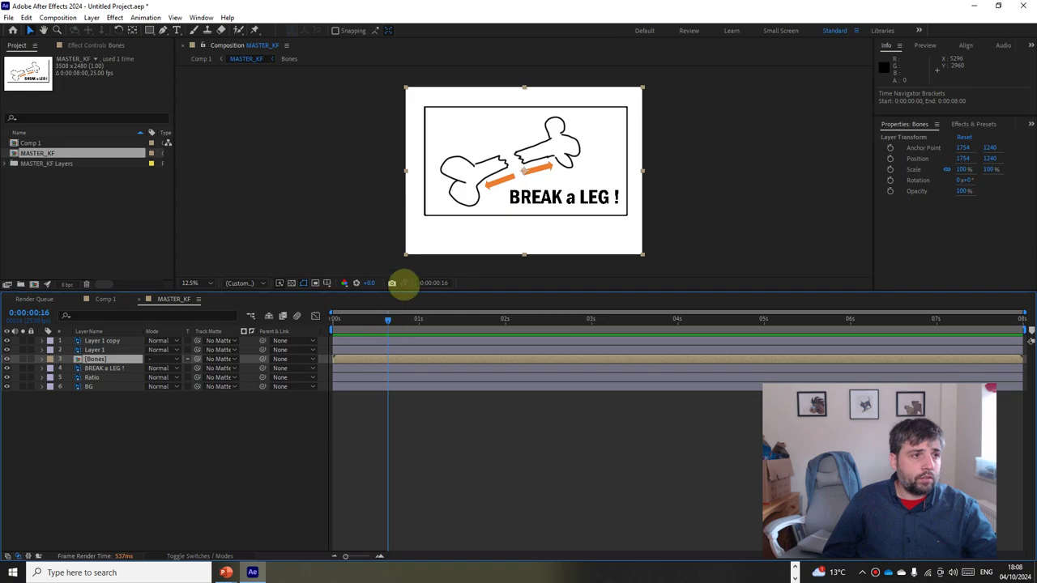
{"action": "left_click_drag", "start_coordinate": [408, 293], "coordinate": [408, 371]}
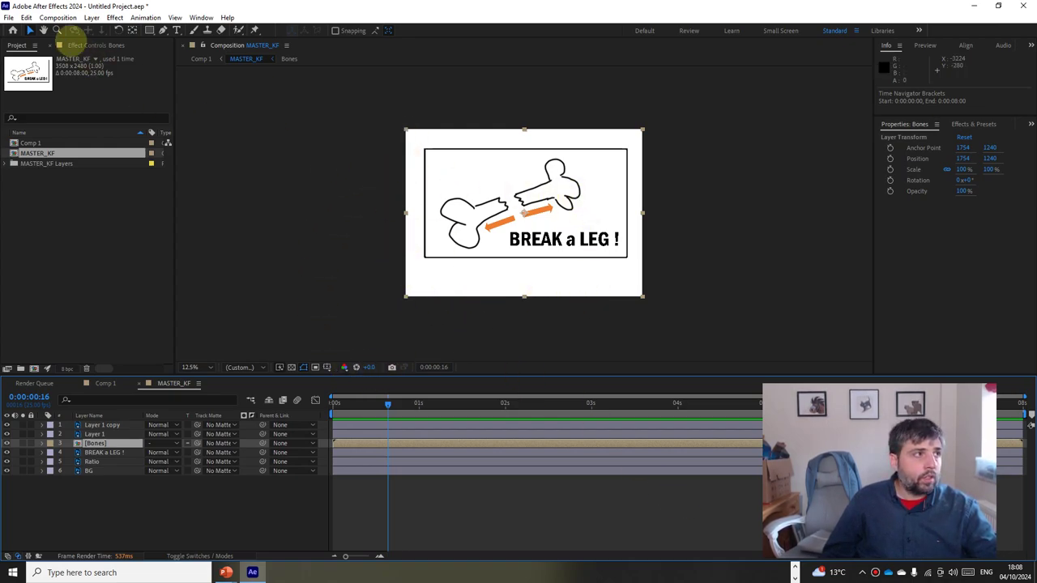
Step: Set the MASTER_KF composition to the UHD (4K) 3840x2160 25 fps preset with gray background 727272, and deselect all layers
{"action": "left_click", "coordinate": [58, 17]}
{"action": "left_click", "coordinate": [85, 45]}
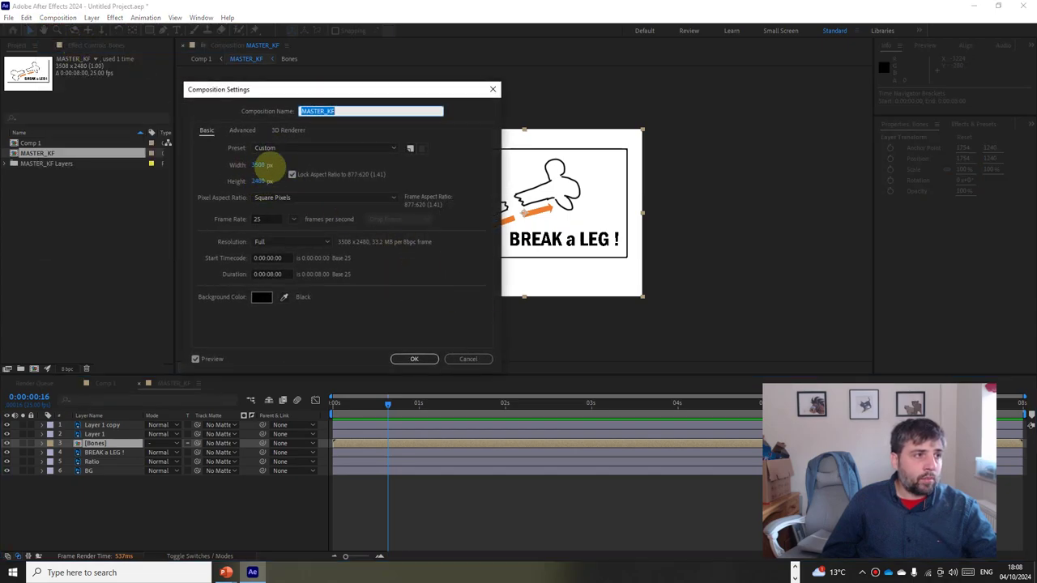
{"action": "left_click", "coordinate": [282, 147]}
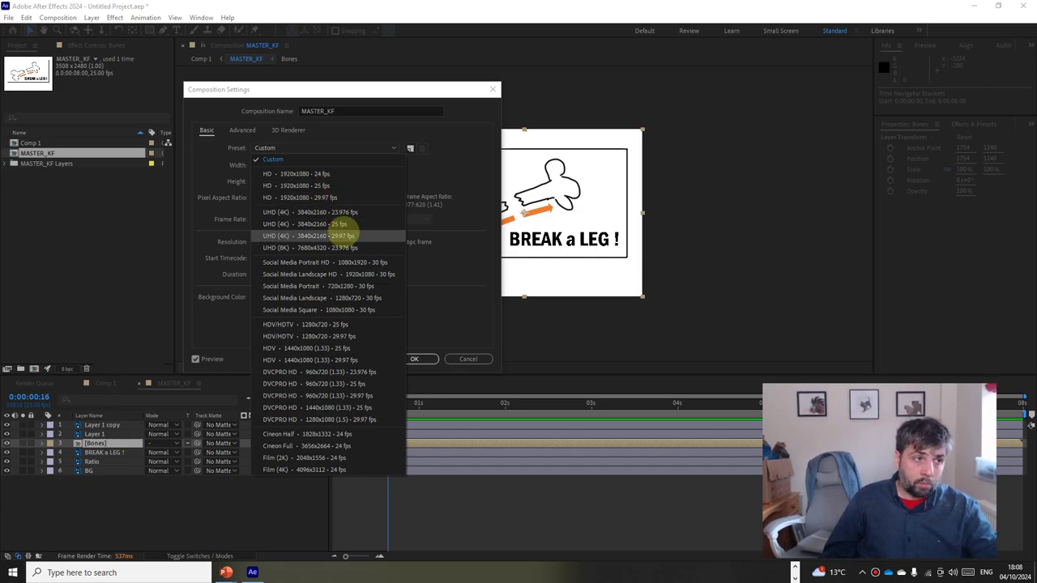
{"action": "left_click", "coordinate": [339, 224]}
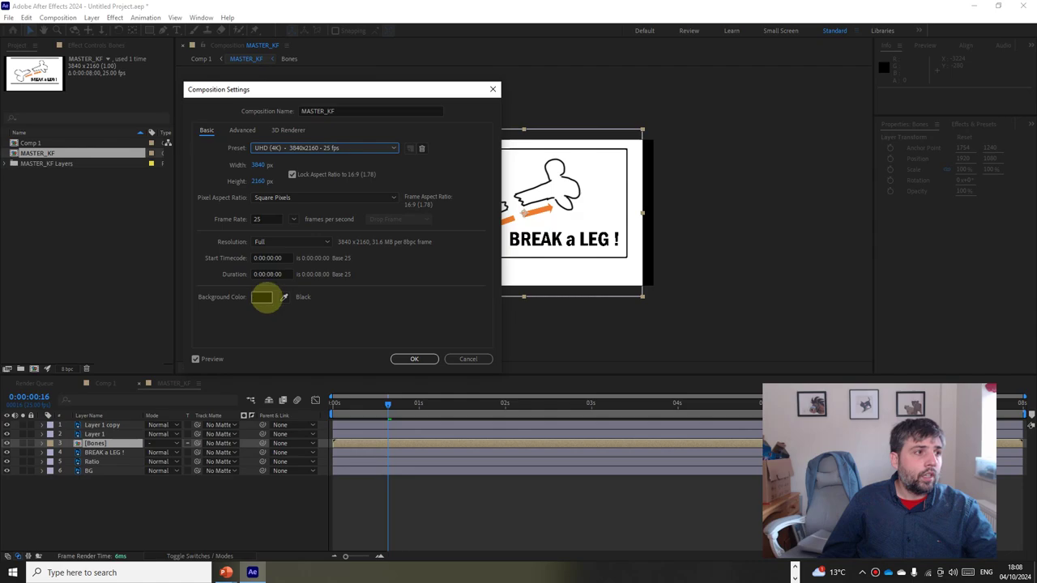
{"action": "left_click", "coordinate": [262, 298]}
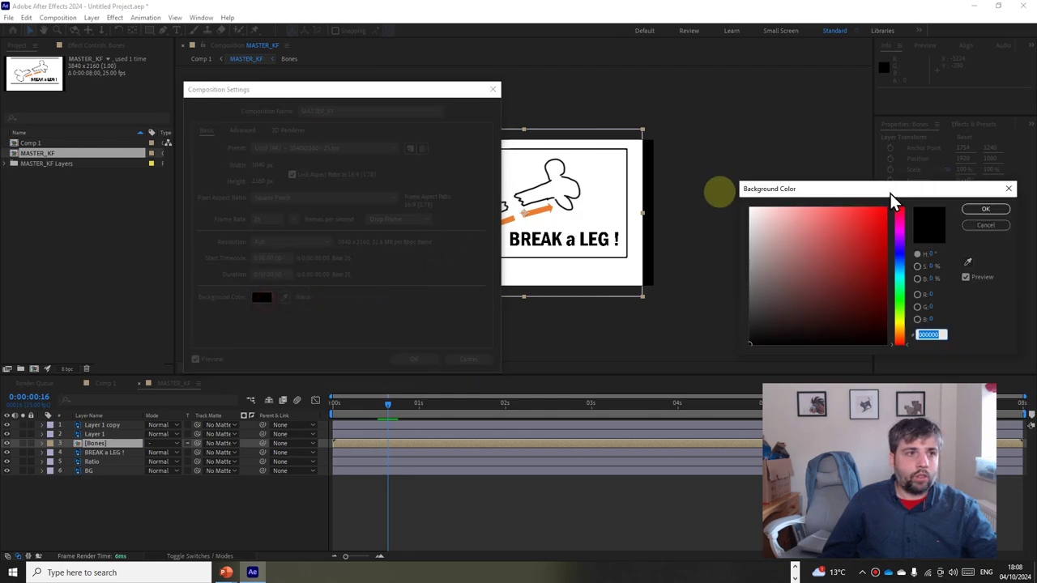
{"action": "left_click_drag", "start_coordinate": [440, 296], "coordinate": [348, 282]}
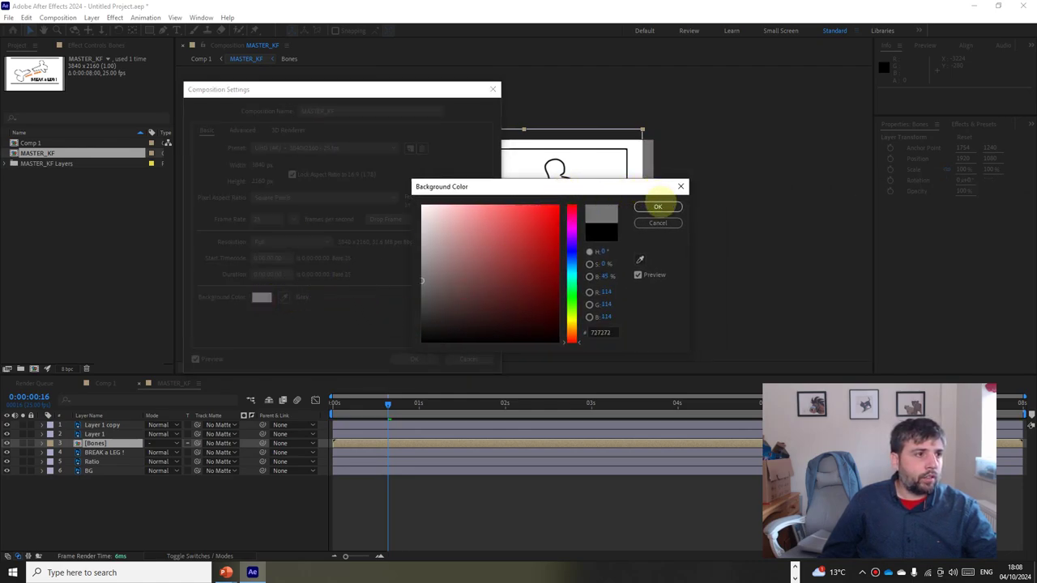
{"action": "left_click", "coordinate": [658, 207]}
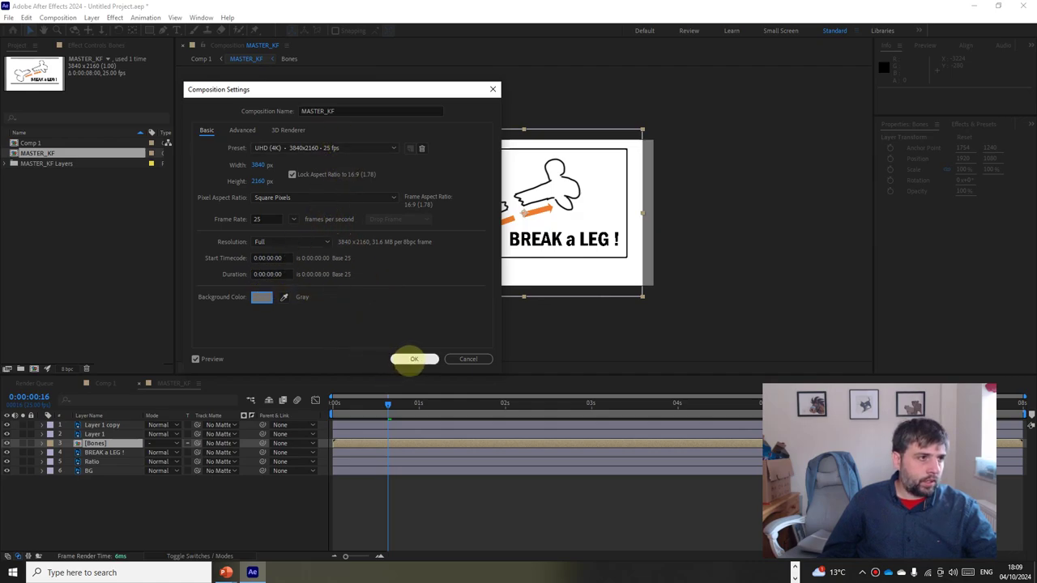
{"action": "left_click", "coordinate": [414, 359]}
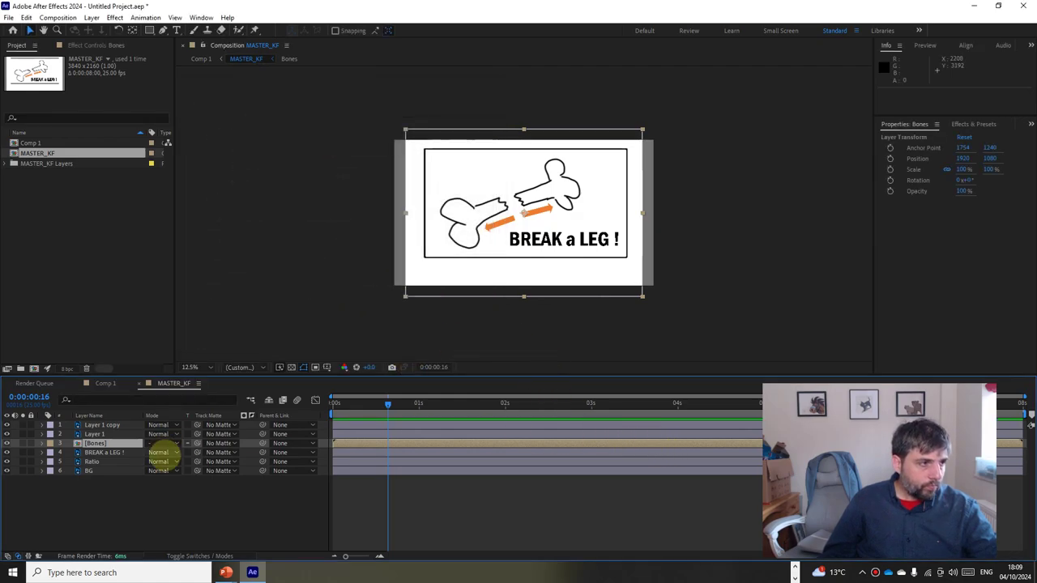
{"action": "left_click", "coordinate": [215, 518]}
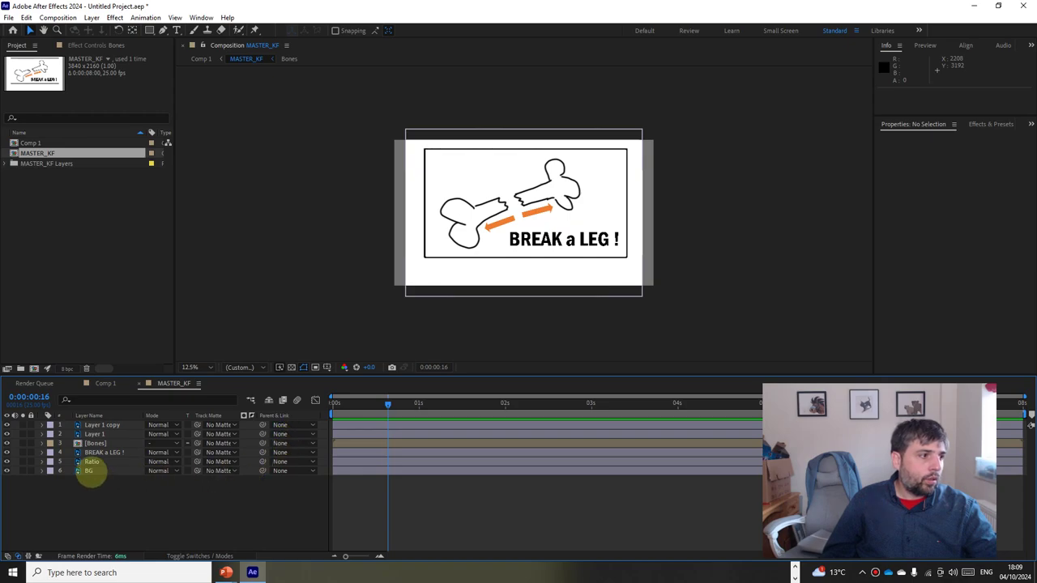
{"action": "left_click", "coordinate": [93, 462]}
{"action": "left_click", "coordinate": [93, 471]}
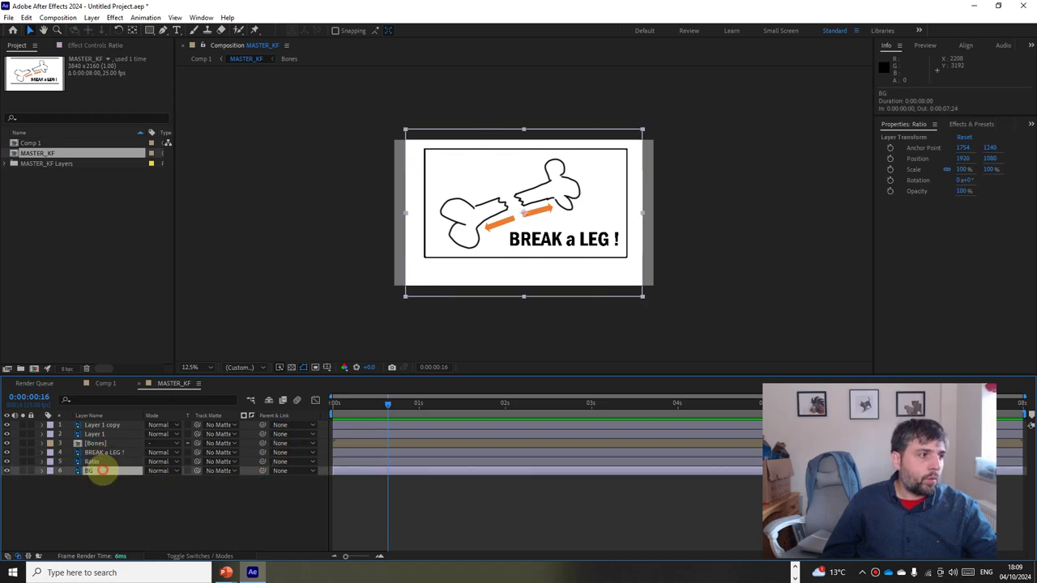
{"action": "key", "text": "Delete"}
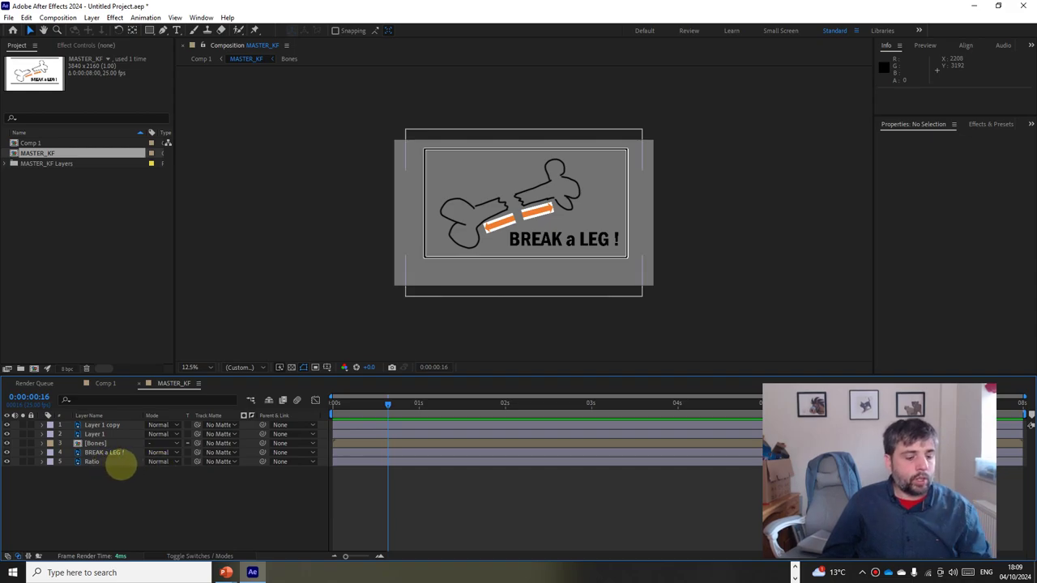
{"action": "key", "text": "ctrl+z"}
Step: Scale the BG layer to about 141.5 × 137.4% so it covers the whole frame, and deselect it
{"action": "left_click_drag", "start_coordinate": [405, 297], "coordinate": [357, 327]}
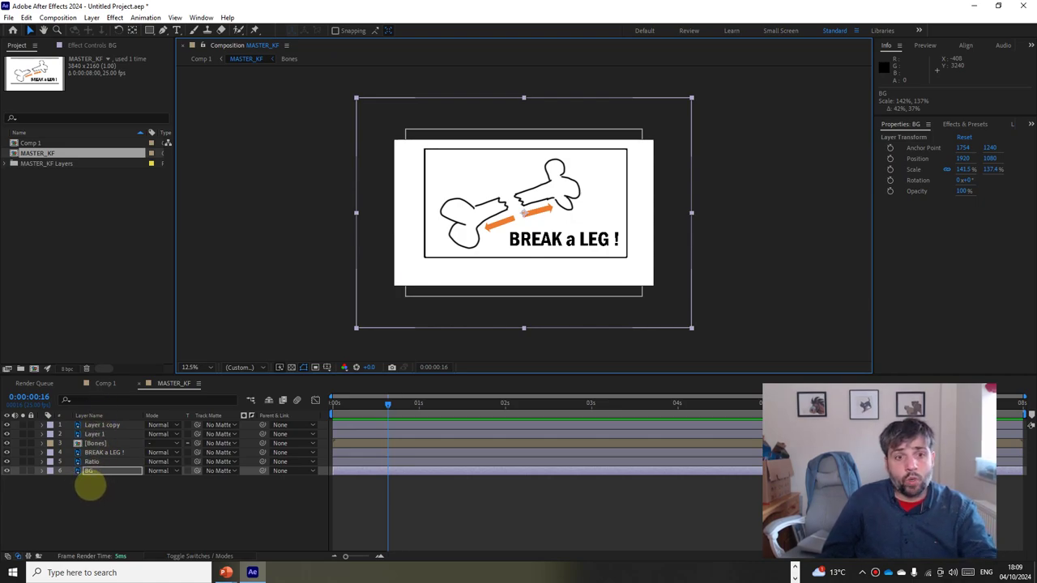
{"action": "left_click", "coordinate": [89, 486]}
Step: Examine what the Ratio, Layer 1, Layer 1 copy and Bones layers contain, viewing Layer 1 on its own
{"action": "left_click", "coordinate": [91, 463]}
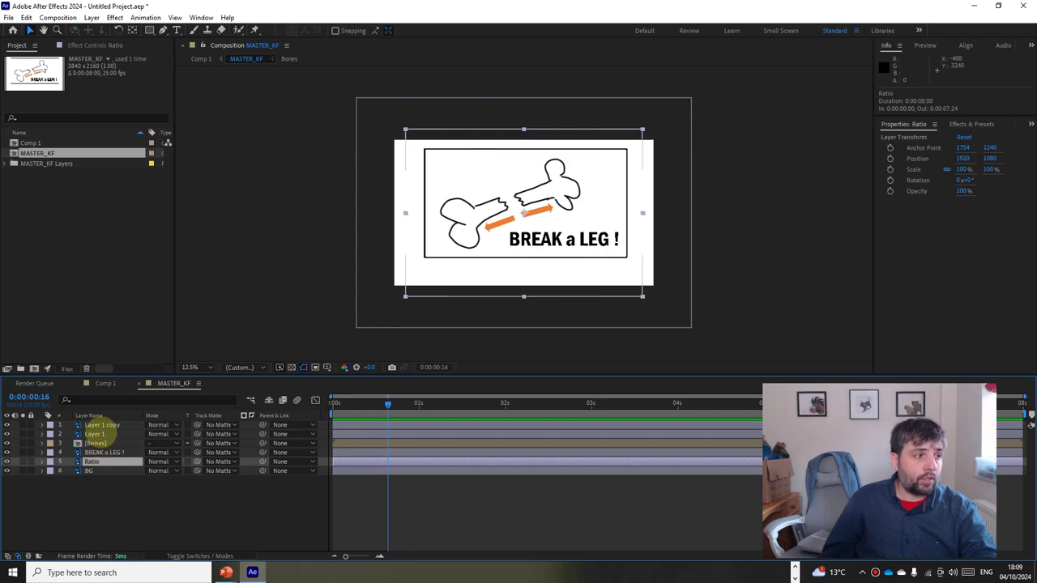
{"action": "left_click", "coordinate": [93, 434]}
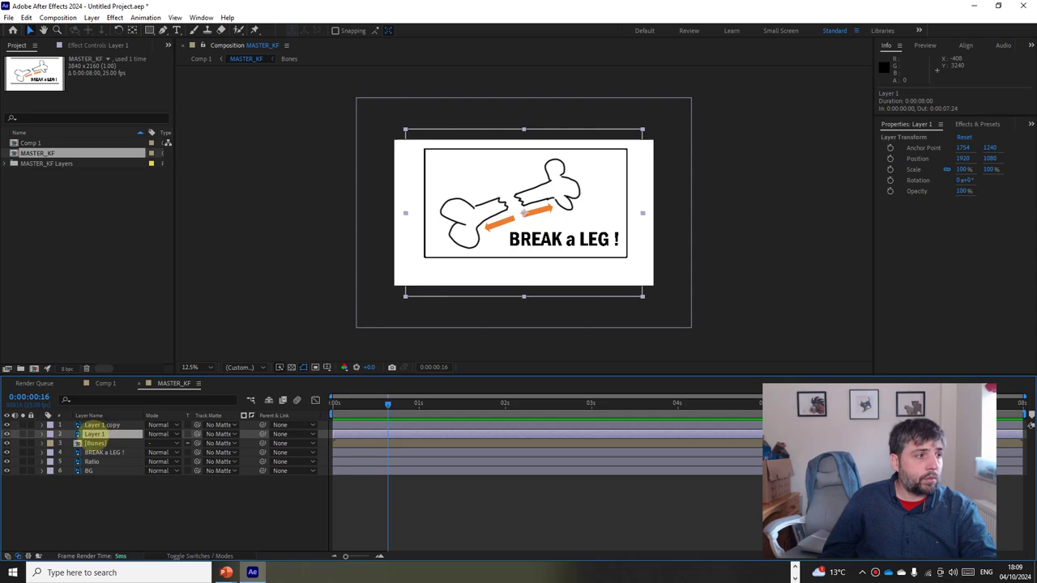
{"action": "left_click", "coordinate": [93, 426], "text": "shift"}
{"action": "left_click", "coordinate": [93, 425]}
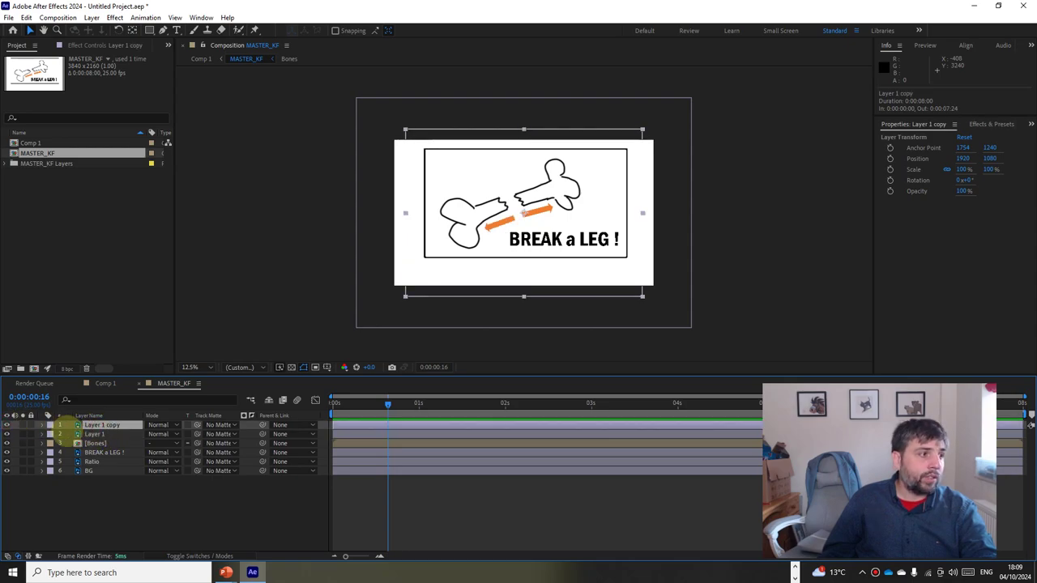
{"action": "left_click", "coordinate": [7, 443]}
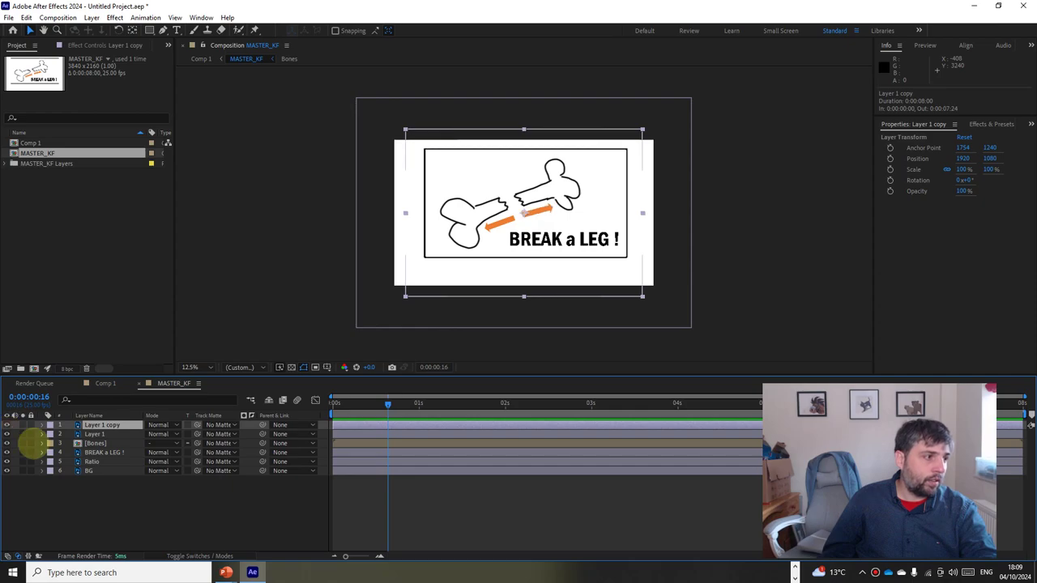
{"action": "left_click", "coordinate": [93, 444]}
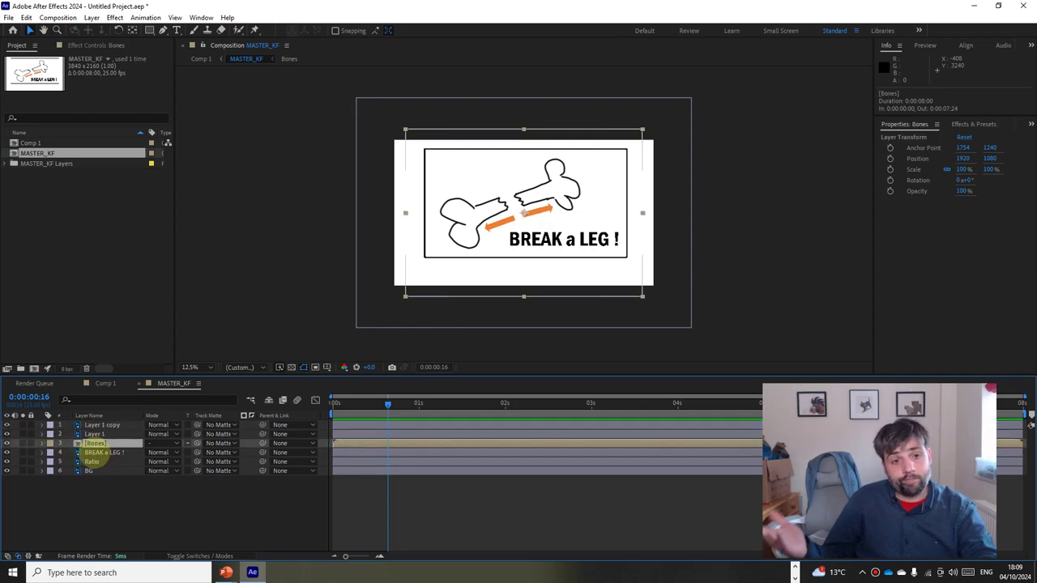
{"action": "double_click", "coordinate": [94, 434]}
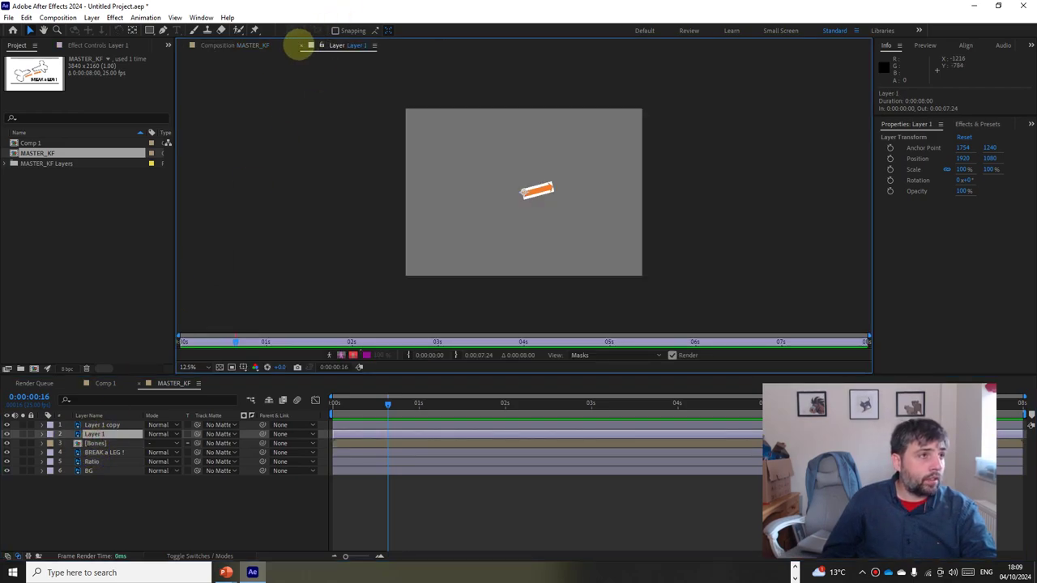
{"action": "left_click", "coordinate": [300, 45]}
Step: Cut the bone1 and bone2 layers out of the nested Bones composition and close it to return to MASTER_KF
{"action": "double_click", "coordinate": [94, 442]}
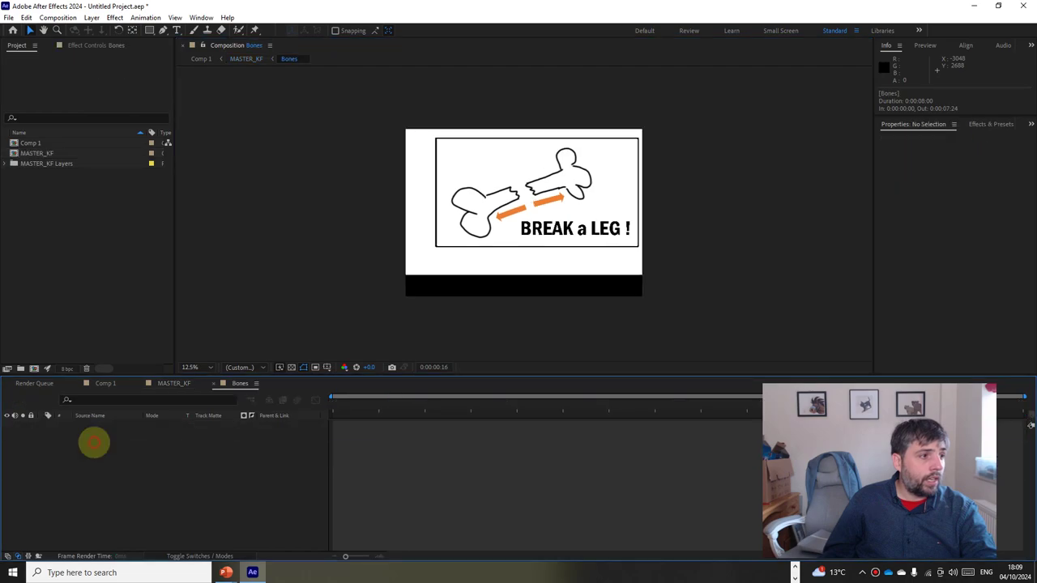
{"action": "left_click", "coordinate": [93, 426]}
{"action": "left_click", "coordinate": [95, 434], "text": "shift"}
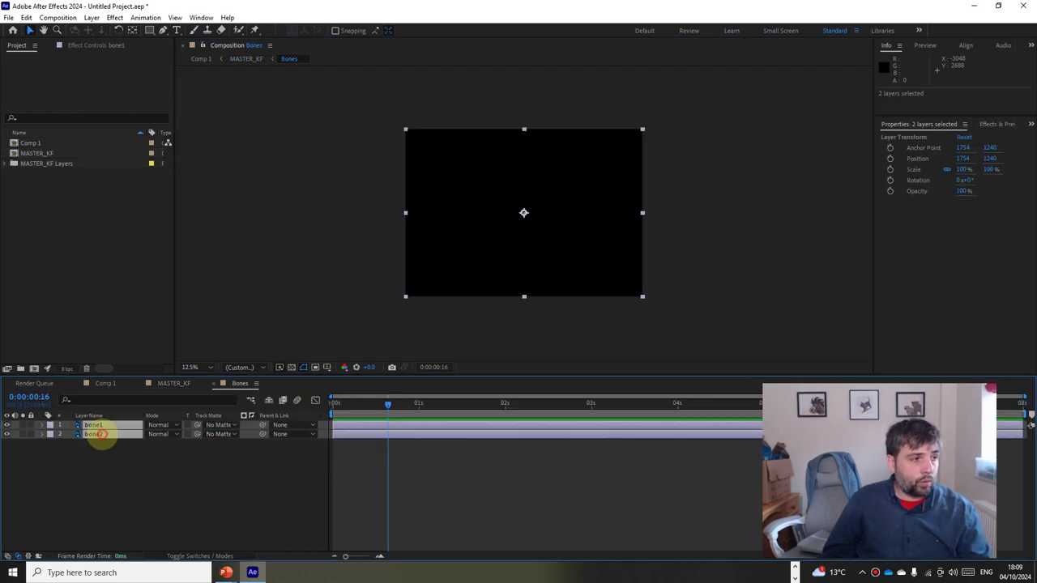
{"action": "key", "text": "ctrl+x"}
{"action": "left_click", "coordinate": [212, 383]}
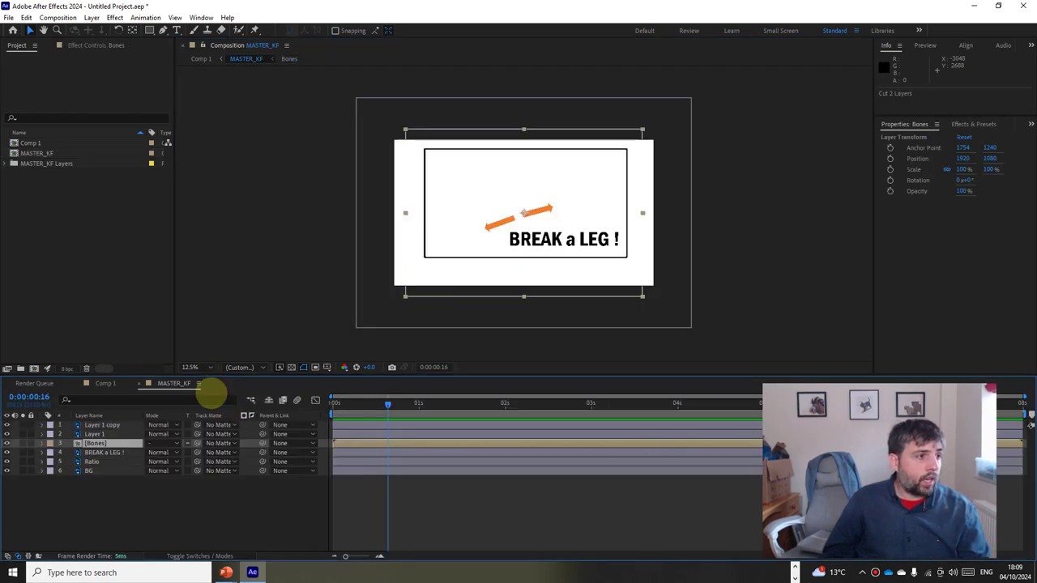
Step: At time 0:00:00:00, delete the Bones layer from MASTER_KF and paste bone1 and bone2 in its place
{"action": "left_click_drag", "start_coordinate": [357, 405], "coordinate": [315, 400]}
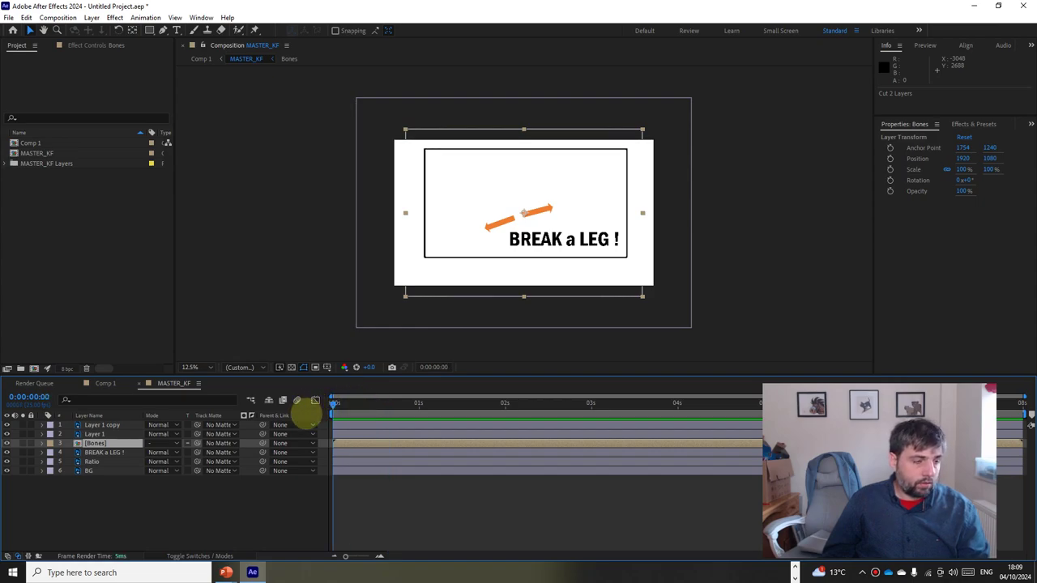
{"action": "key", "text": "Delete"}
{"action": "key", "text": "ctrl+v"}
{"action": "key", "text": "F2"}
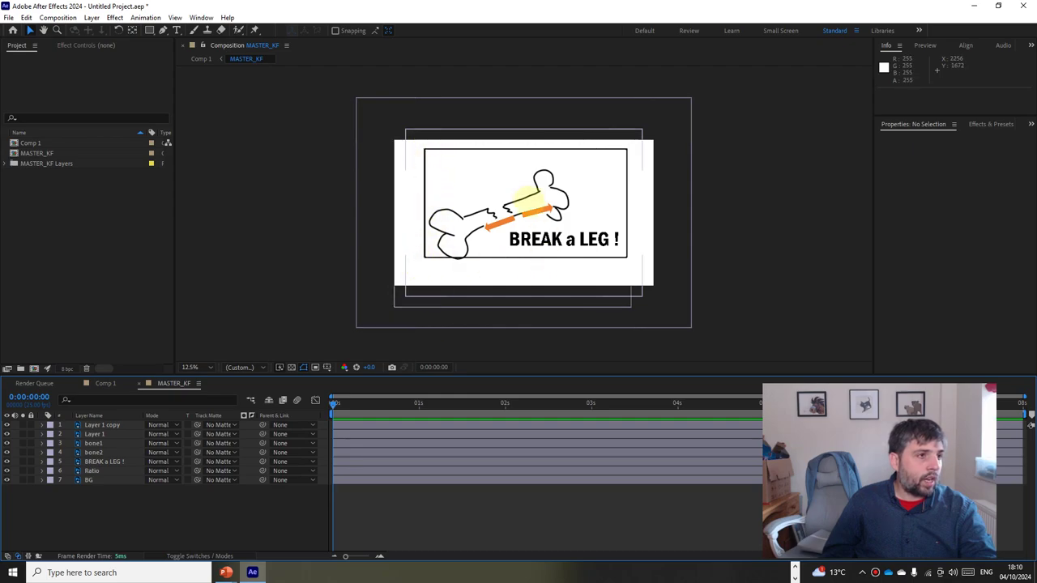
Step: Scale the six layers above BG to 131% and move them together so the Ratio layer's position is 1896, 1272
{"action": "left_click", "coordinate": [87, 480]}
{"action": "left_click", "coordinate": [91, 471]}
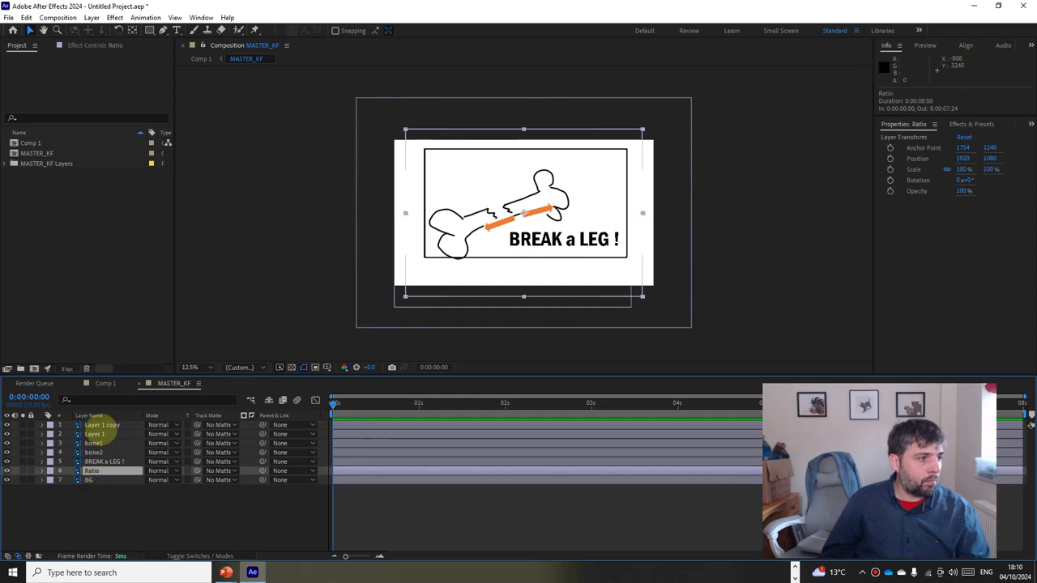
{"action": "left_click", "coordinate": [100, 426], "text": "shift"}
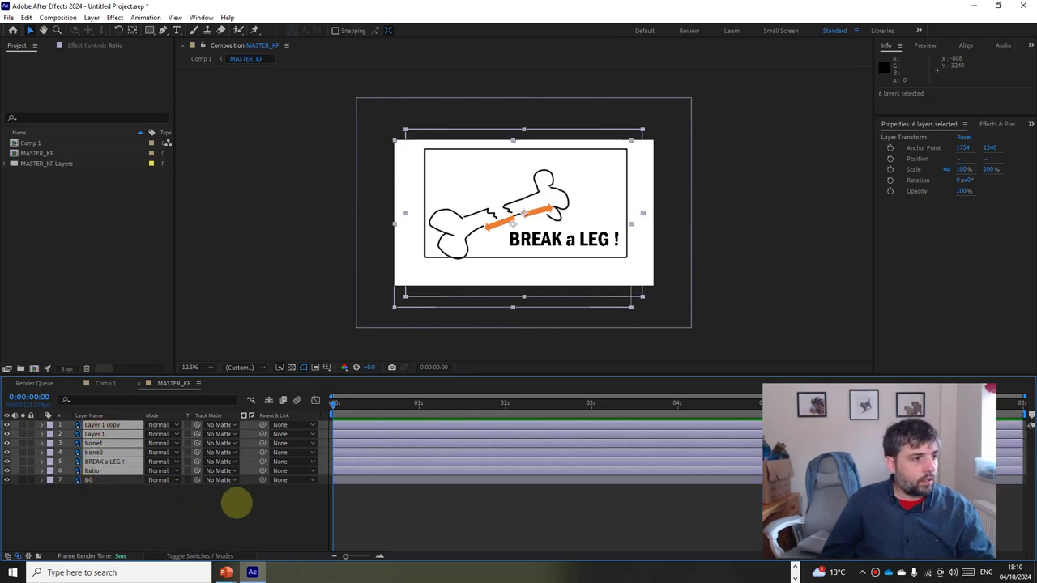
{"action": "key", "text": "s"}
{"action": "left_click_drag", "start_coordinate": [161, 434], "coordinate": [178, 435]}
{"action": "left_click_drag", "start_coordinate": [496, 134], "coordinate": [494, 146]}
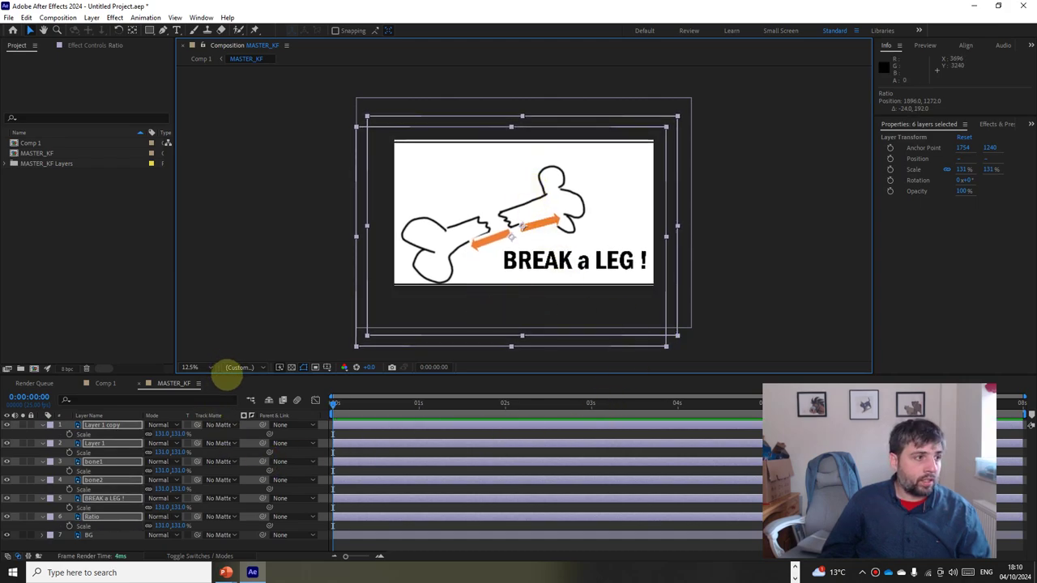
Step: Delete the Ratio layer from the MASTER_KF composition
{"action": "left_click_drag", "start_coordinate": [227, 374], "coordinate": [227, 331]}
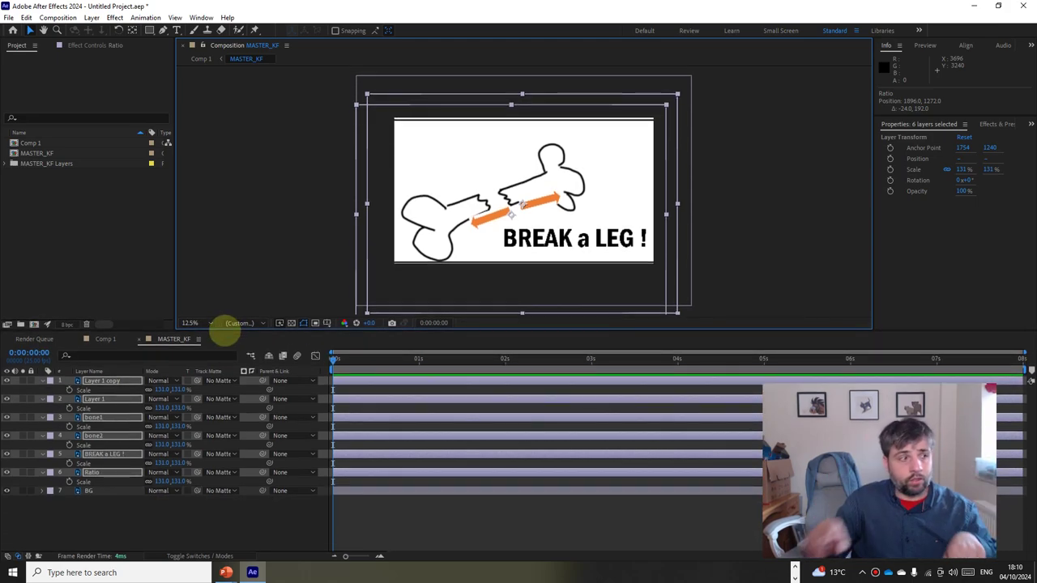
{"action": "left_click", "coordinate": [116, 524]}
{"action": "left_click", "coordinate": [92, 473]}
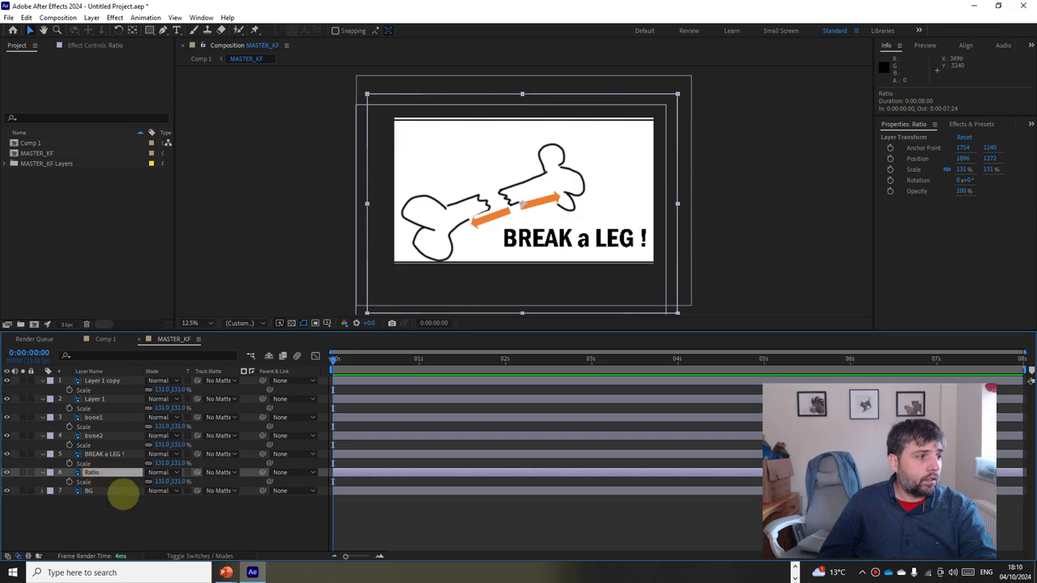
{"action": "key", "text": "Delete"}
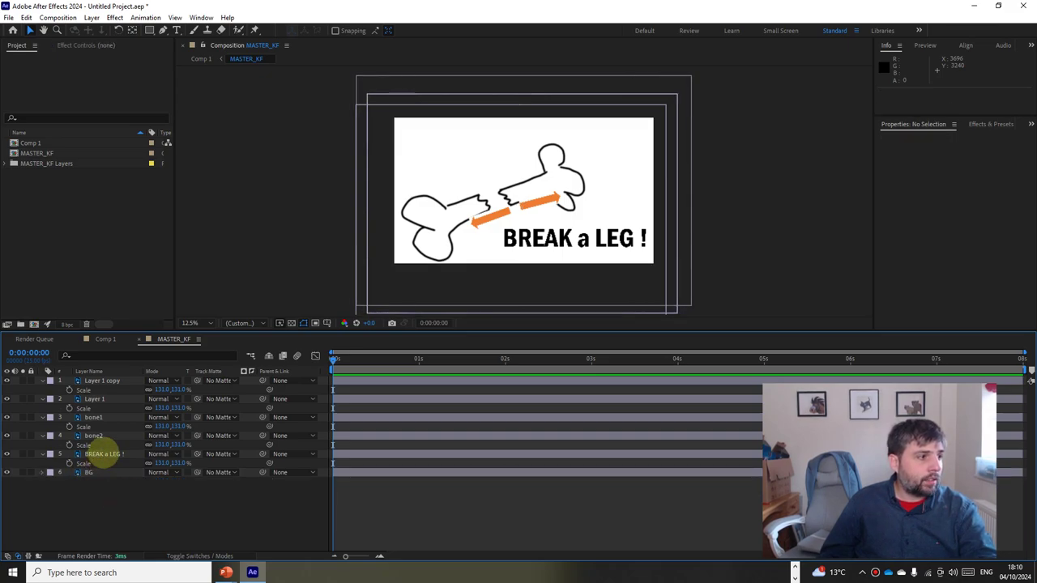
{"action": "left_click", "coordinate": [104, 455]}
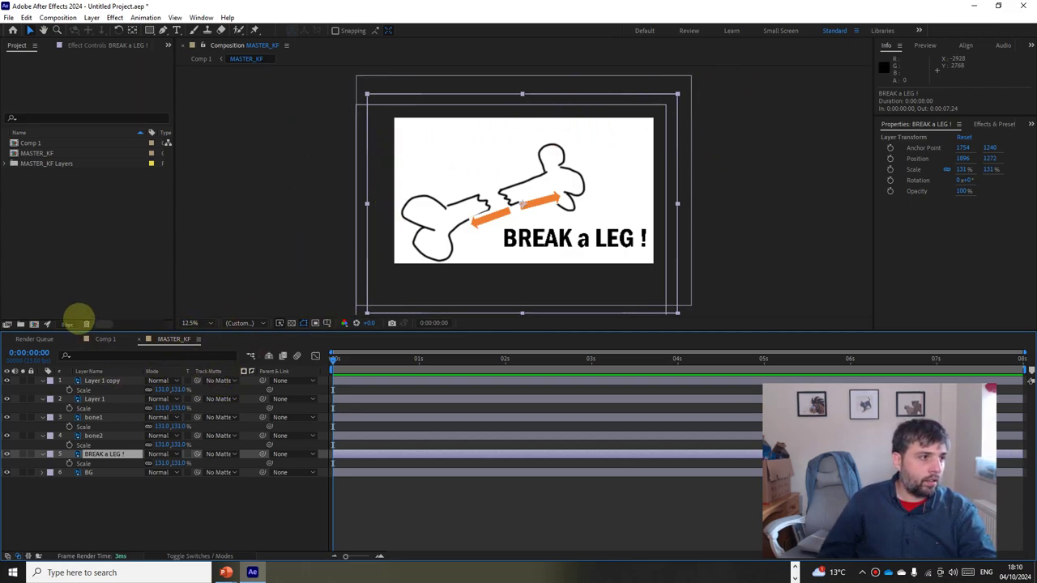
Step: Rename the Comp 1 composition as FINAL COMPOSITION
{"action": "left_click", "coordinate": [105, 338]}
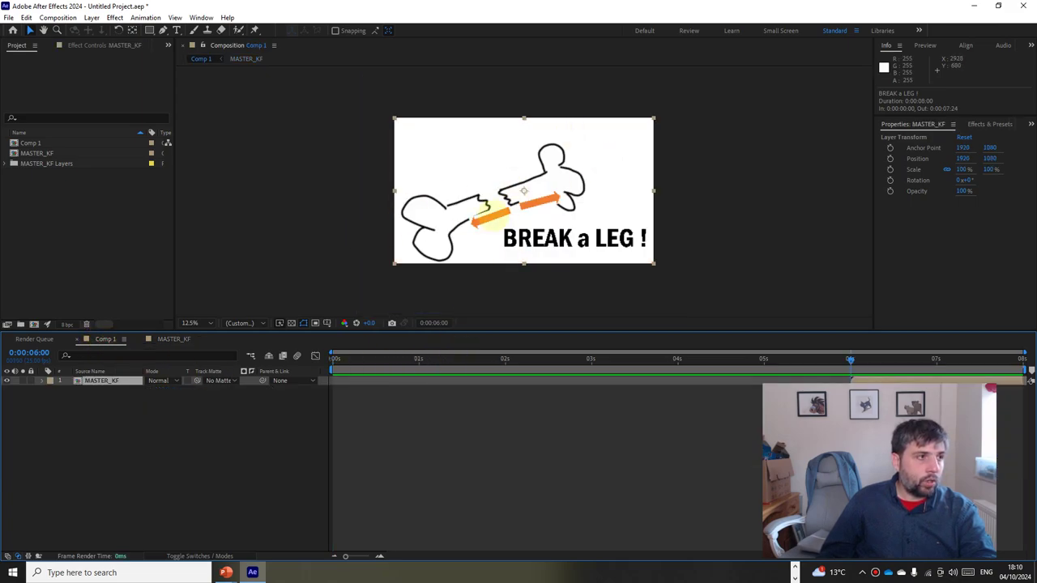
{"action": "left_click", "coordinate": [25, 142]}
{"action": "right_click", "coordinate": [25, 142]}
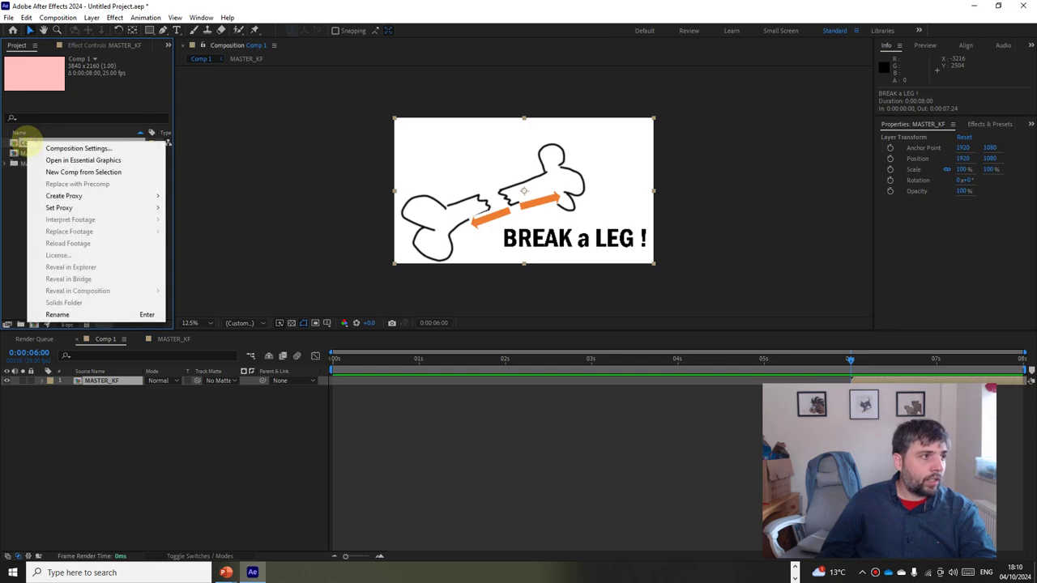
{"action": "left_click", "coordinate": [91, 315]}
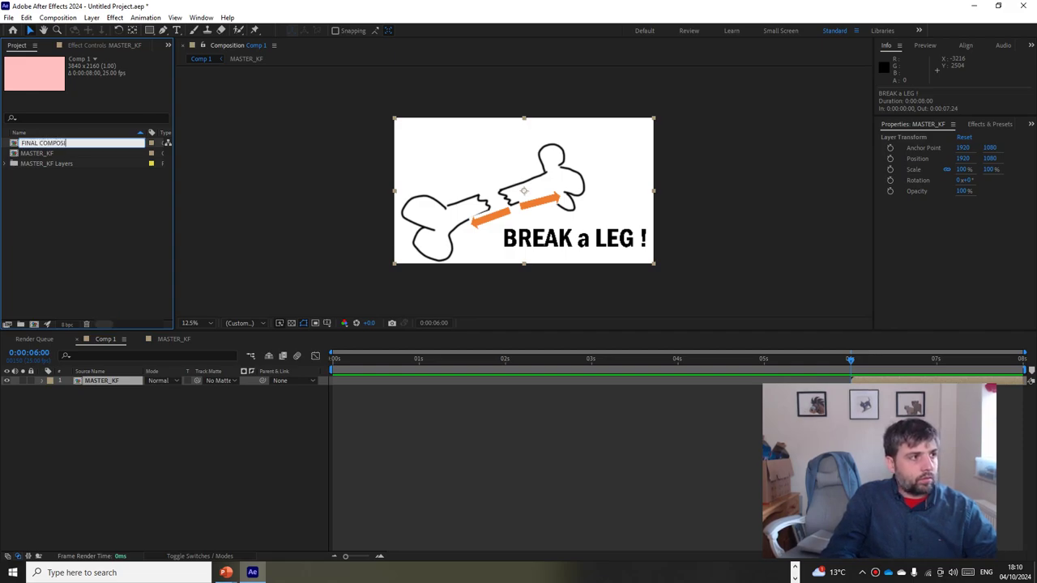
{"action": "key", "text": "Return"}
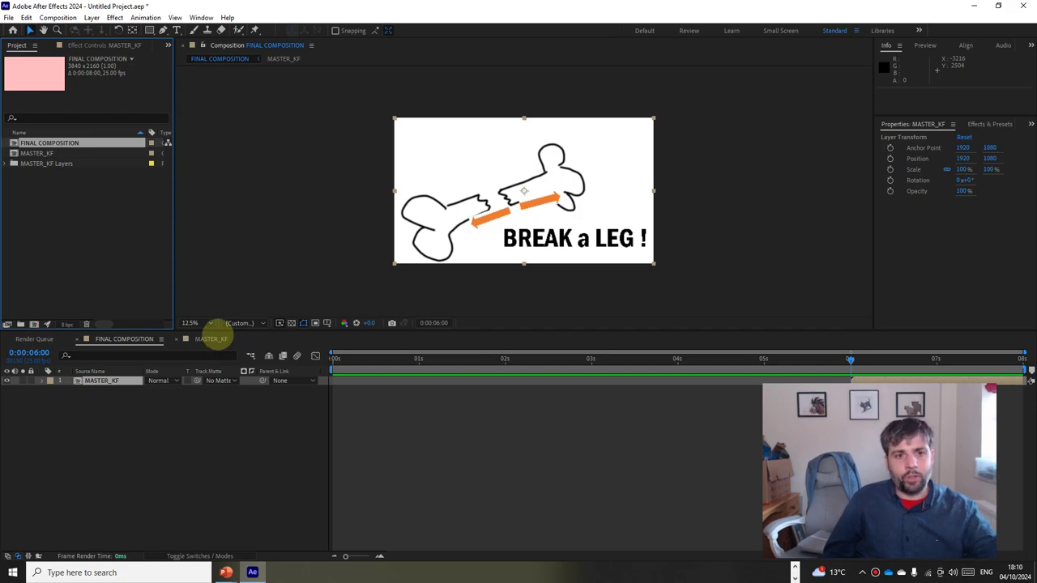
Step: In MASTER_KF at time 0:00:00:12, add Position and Rotation keyframes to the bone1 and bone2 layers
{"action": "left_click", "coordinate": [213, 338]}
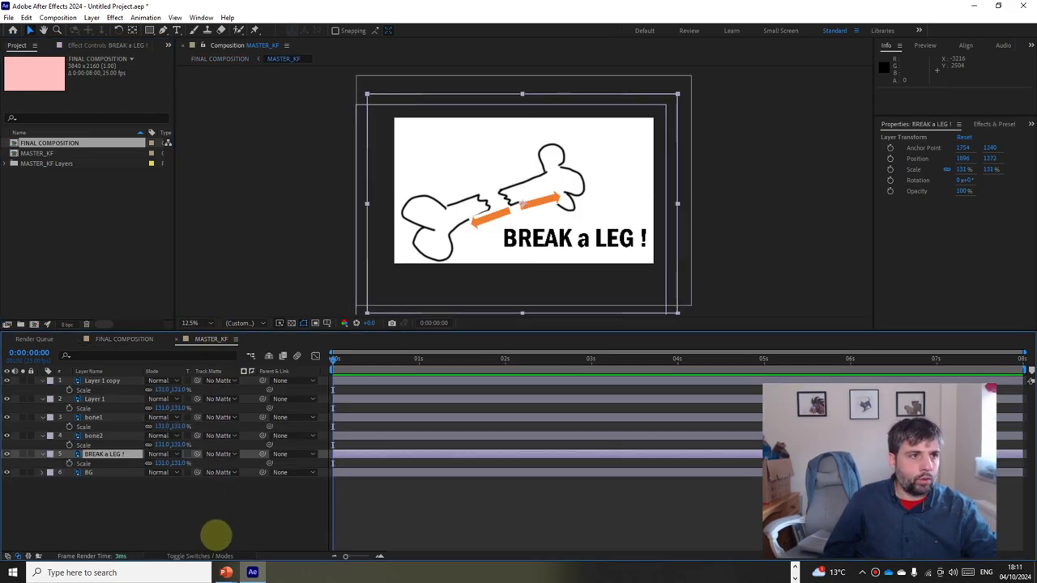
{"action": "left_click", "coordinate": [217, 525]}
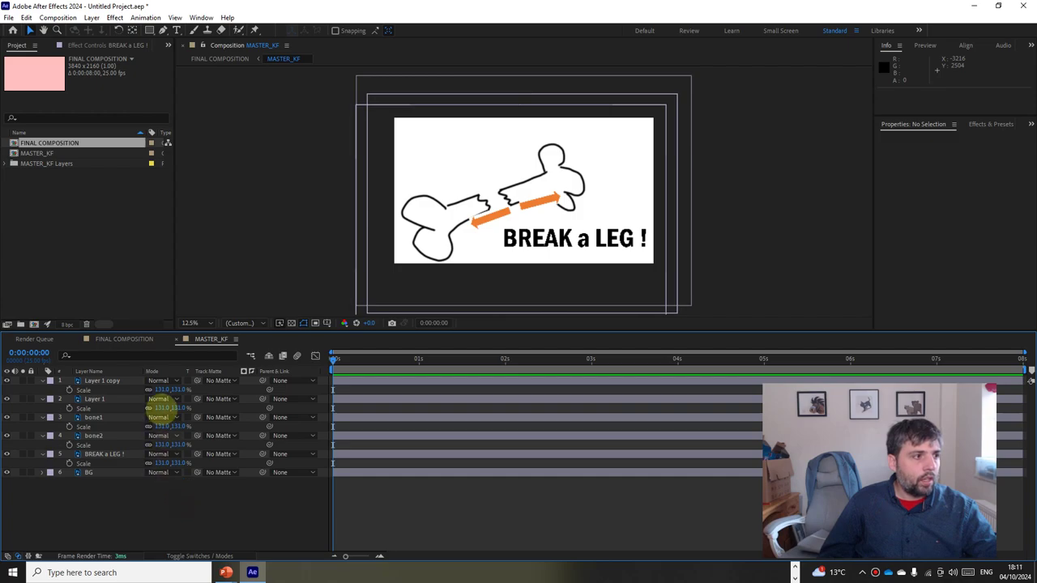
{"action": "left_click_drag", "start_coordinate": [377, 360], "coordinate": [371, 533]}
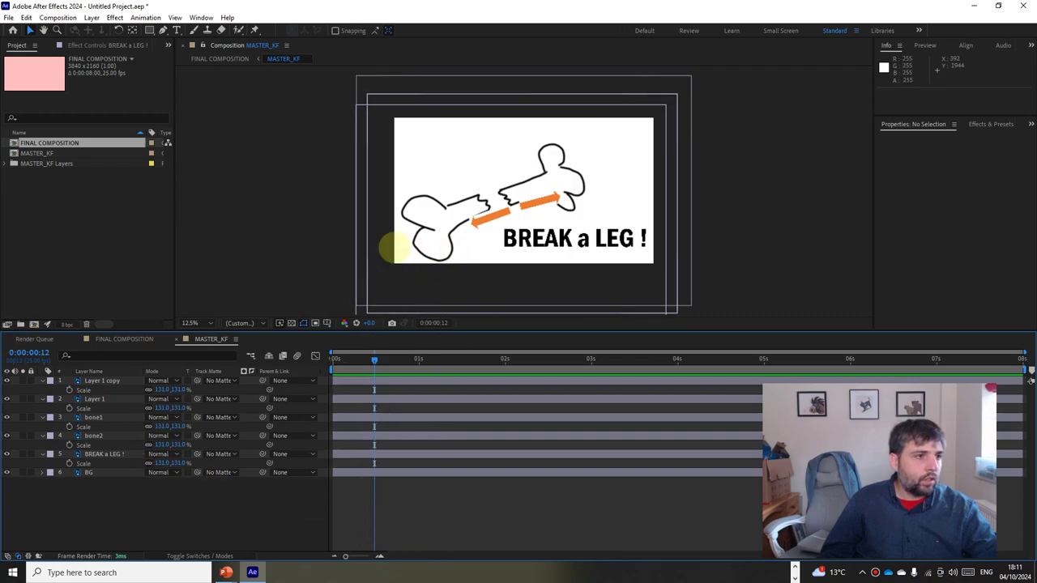
{"action": "left_click", "coordinate": [93, 417]}
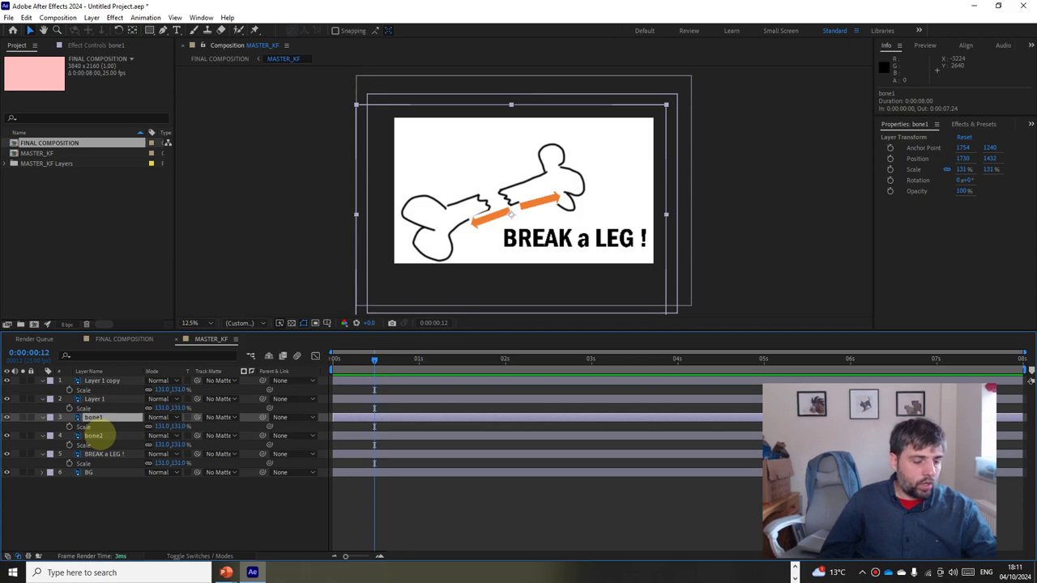
{"action": "left_click", "coordinate": [101, 435], "text": "shift"}
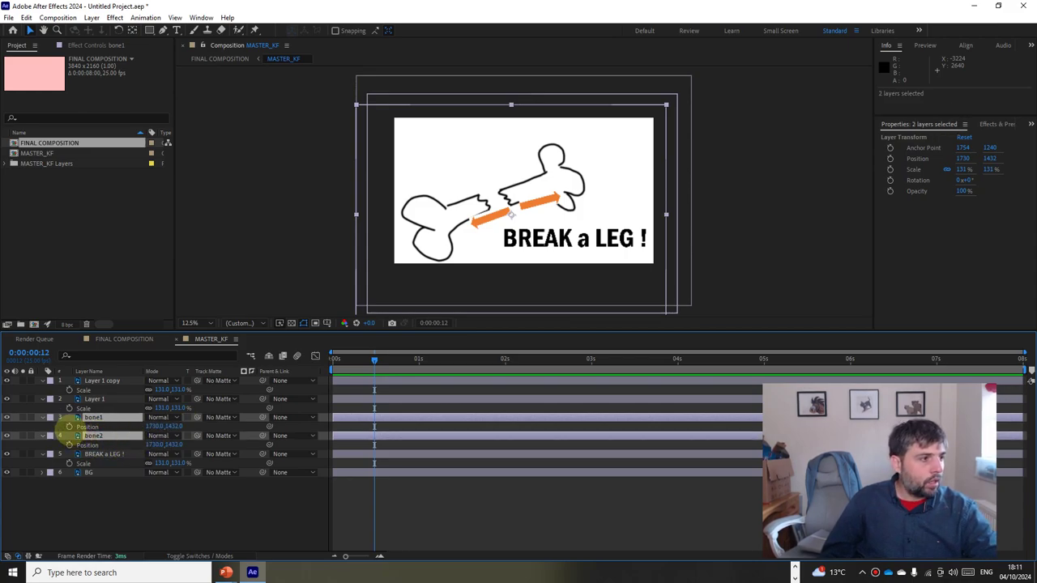
{"action": "left_click", "coordinate": [69, 444]}
{"action": "key", "text": "r"}
{"action": "left_click", "coordinate": [69, 445]}
{"action": "left_click", "coordinate": [95, 505]}
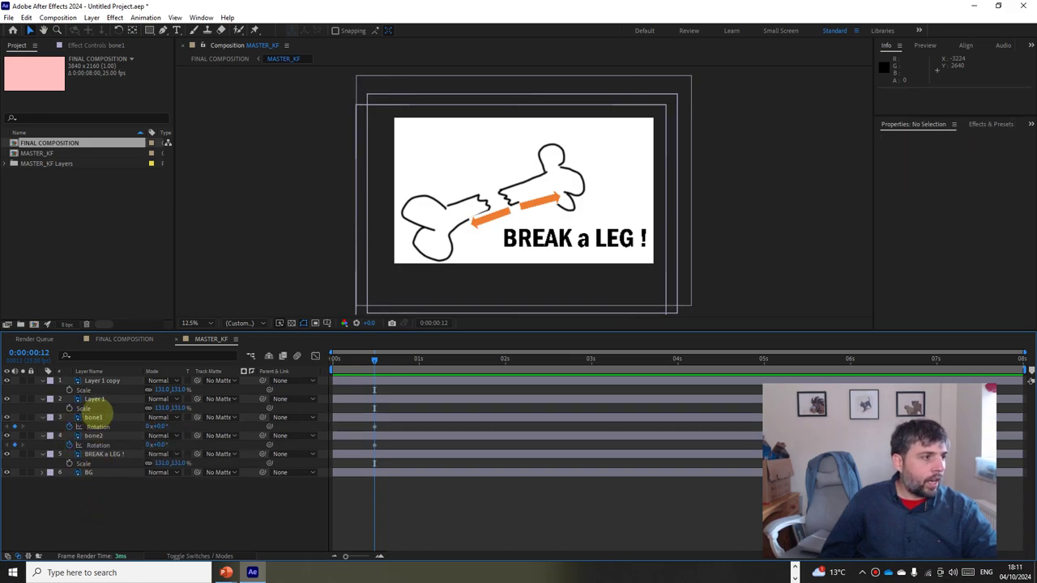
Step: Lock the Layer 1 copy, Layer 1, BREAK a LEG ! and BG layers, leaving only the two bone layers selectable
{"action": "left_click", "coordinate": [98, 398]}
{"action": "left_click", "coordinate": [101, 381], "text": "ctrl"}
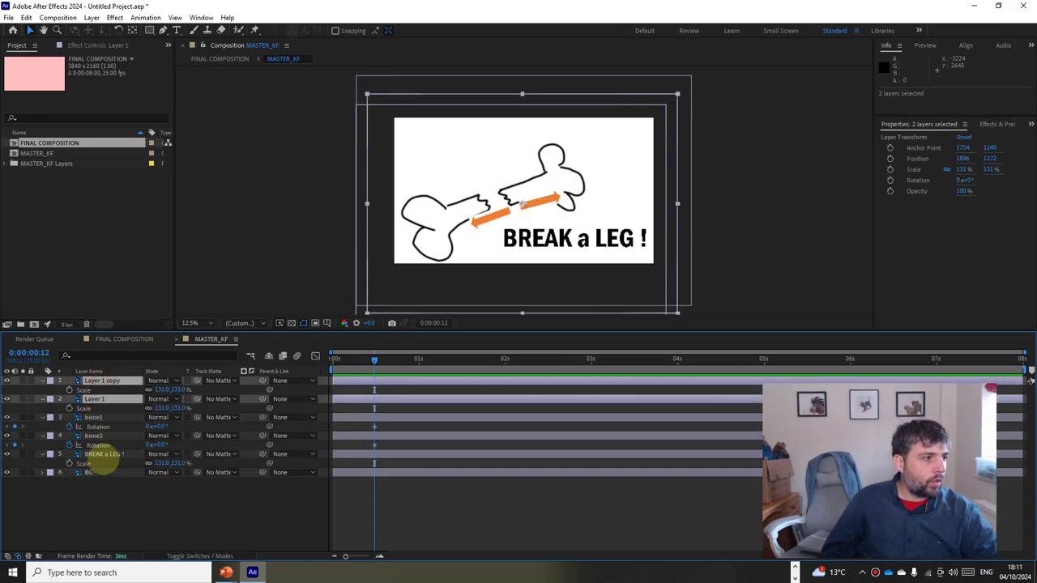
{"action": "left_click", "coordinate": [95, 439], "text": "ctrl"}
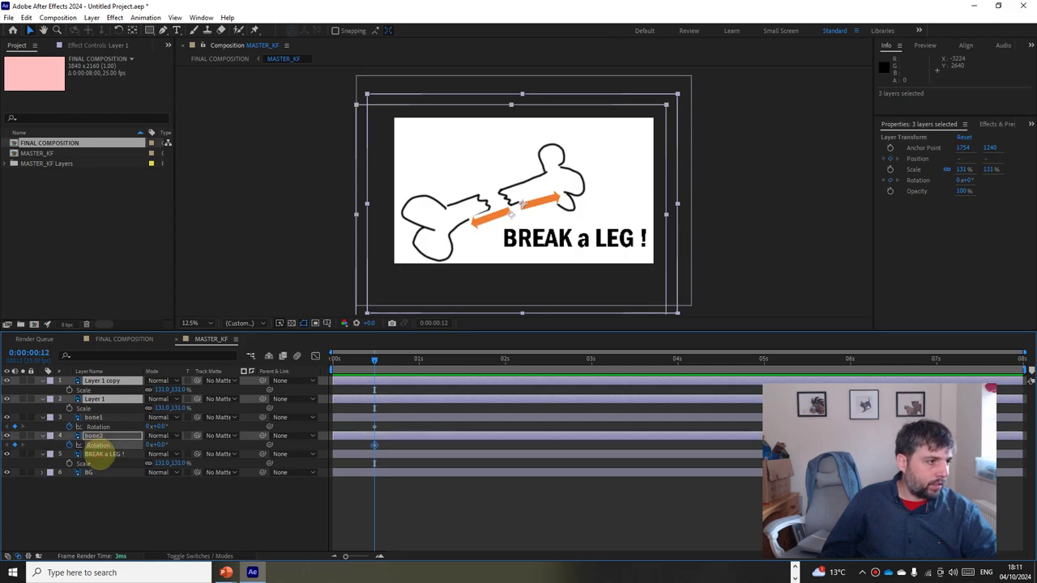
{"action": "left_click", "coordinate": [101, 454]}
{"action": "left_click", "coordinate": [93, 472], "text": "ctrl"}
{"action": "left_click", "coordinate": [94, 399], "text": "ctrl"}
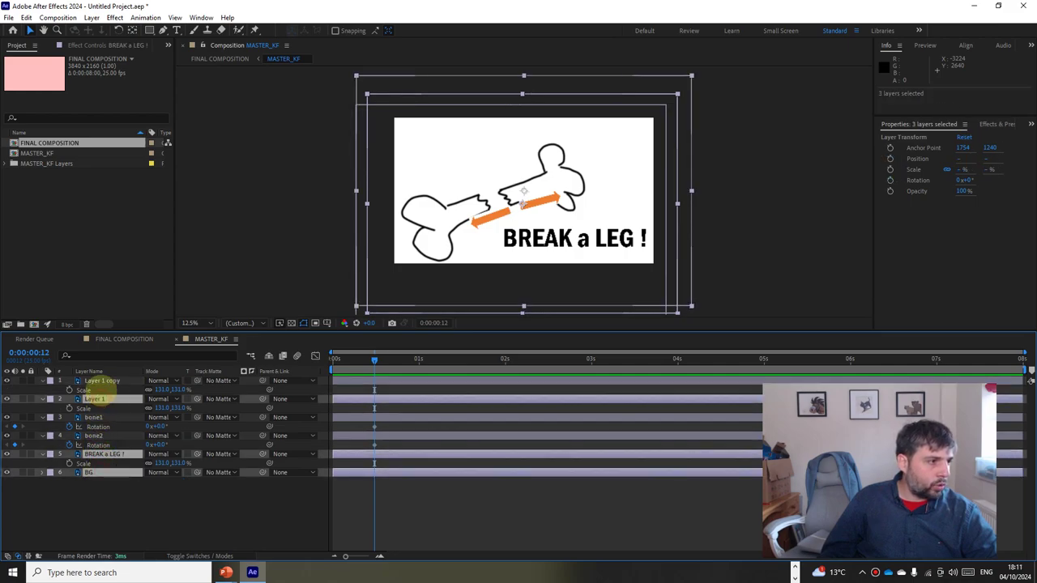
{"action": "left_click", "coordinate": [100, 381], "text": "ctrl"}
{"action": "left_click", "coordinate": [30, 381]}
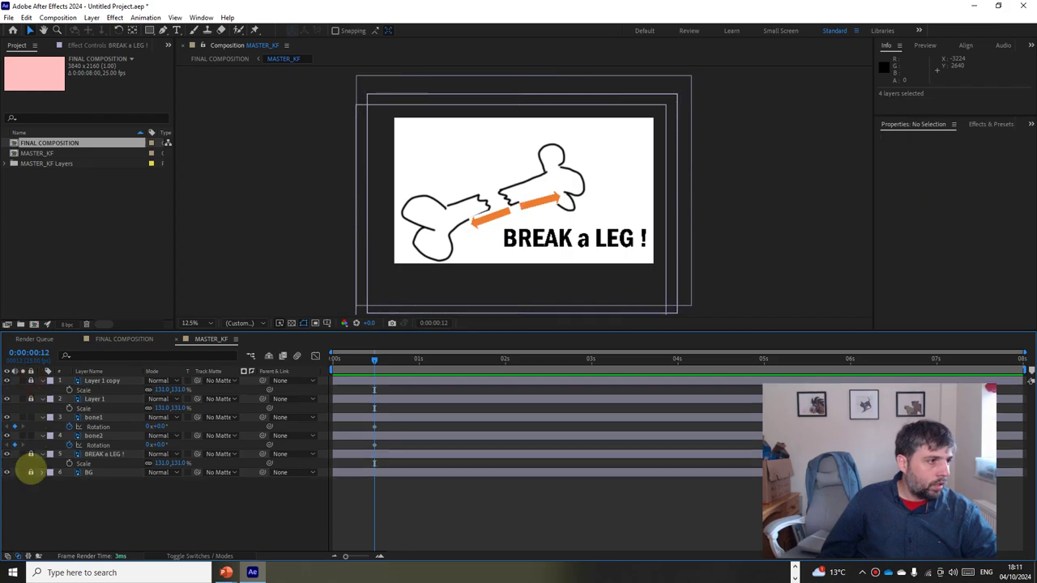
{"action": "left_click", "coordinate": [431, 218]}
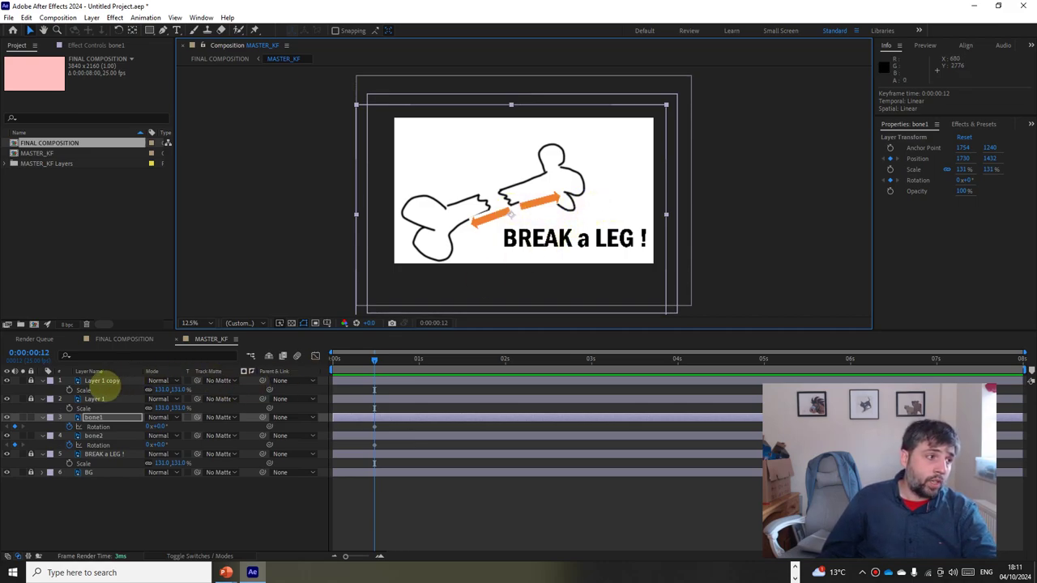
Step: Unlock Layer 1 and Layer 1 copy and delete both orange arrow layers
{"action": "left_click", "coordinate": [31, 395]}
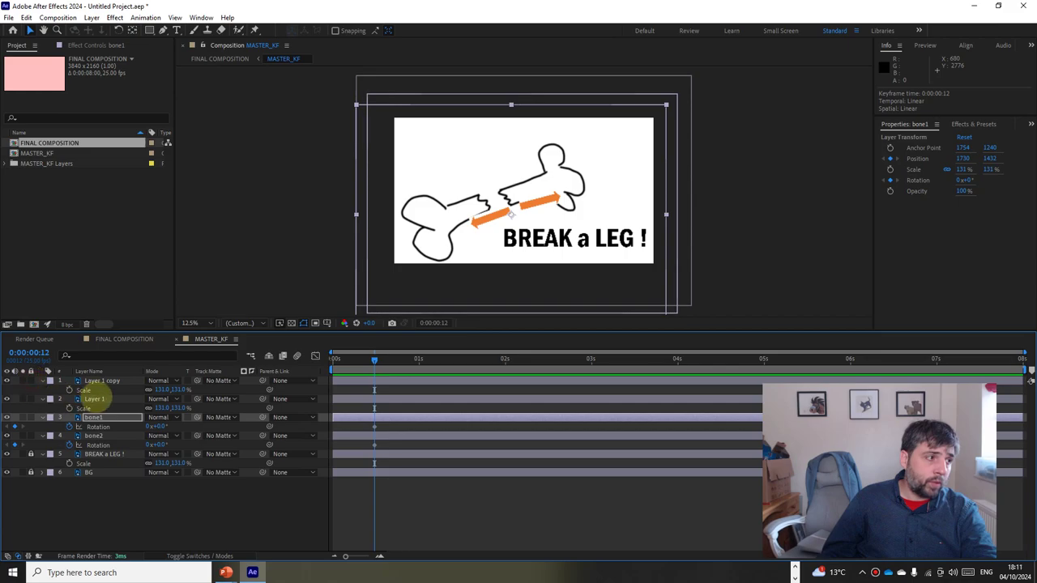
{"action": "left_click", "coordinate": [94, 399]}
{"action": "left_click", "coordinate": [105, 380]}
{"action": "key", "text": "Delete"}
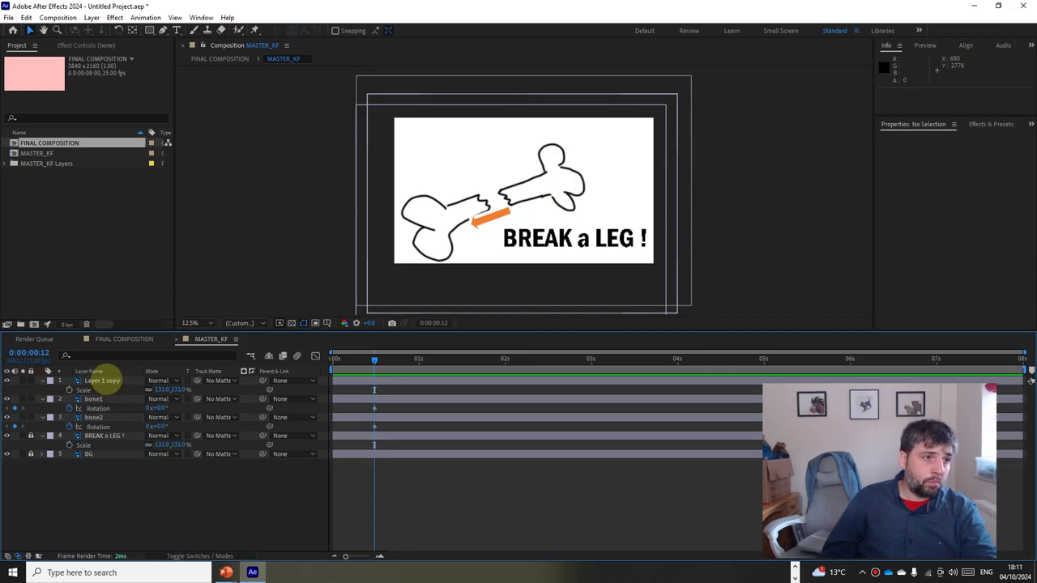
{"action": "left_click", "coordinate": [104, 381]}
{"action": "key", "text": "Delete"}
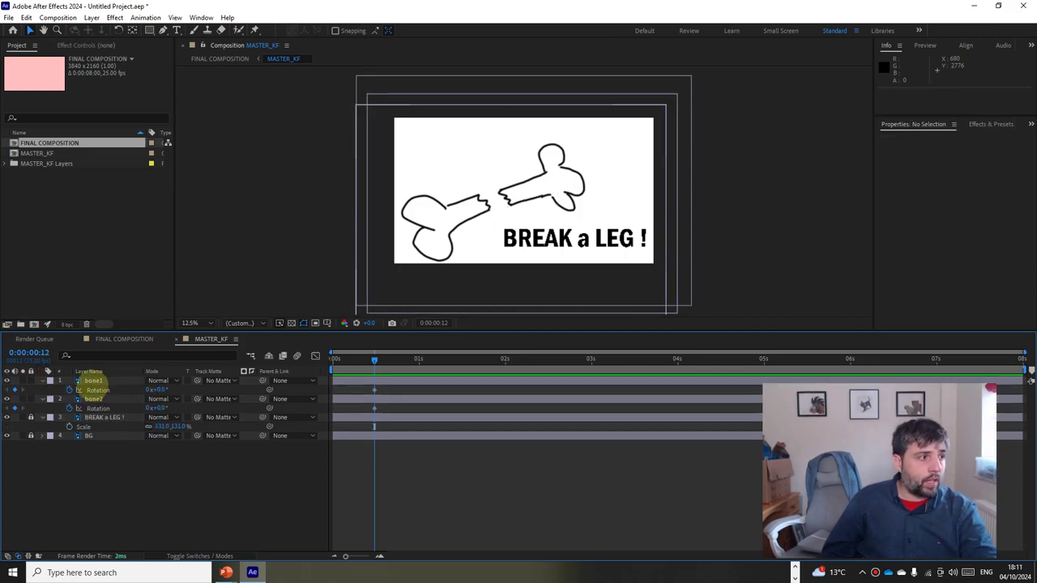
Step: Show bone1's transform properties and, at time 0:00:00:00, move it against bone2 to position 1466, 1488
{"action": "left_click", "coordinate": [94, 380]}
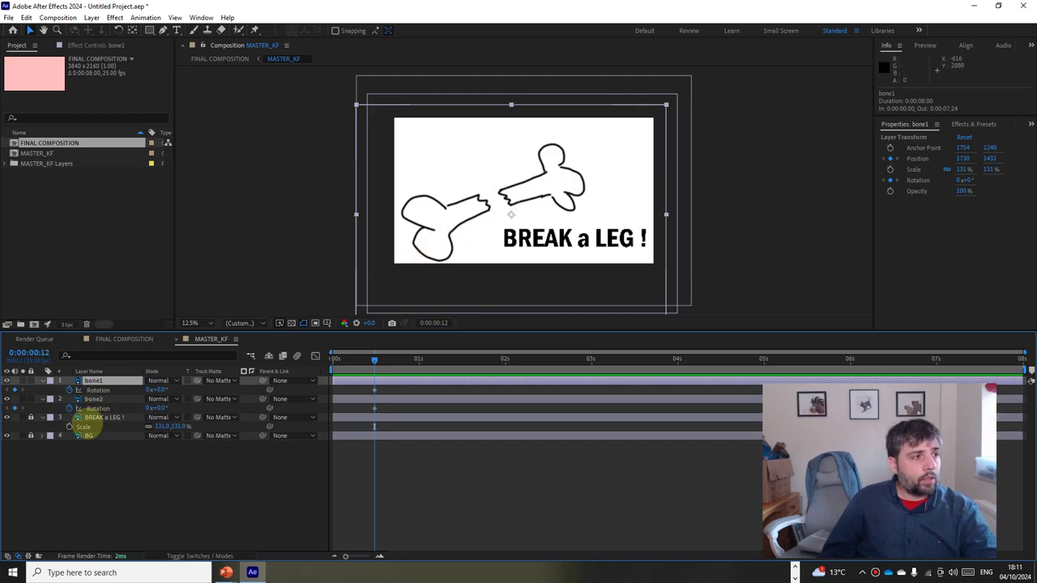
{"action": "left_click", "coordinate": [96, 399]}
{"action": "left_click", "coordinate": [100, 381], "text": "ctrl"}
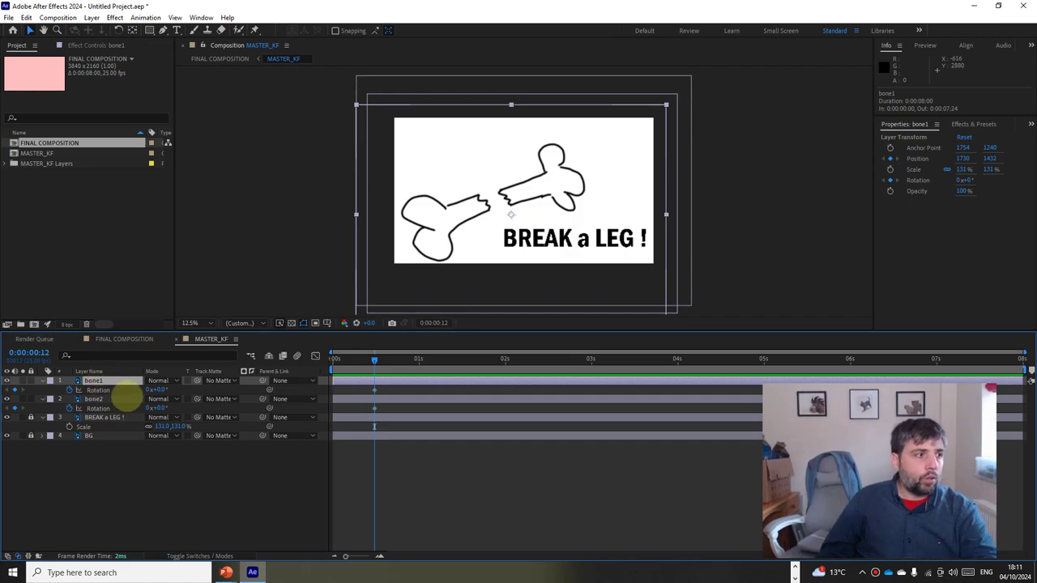
{"action": "left_click", "coordinate": [43, 379]}
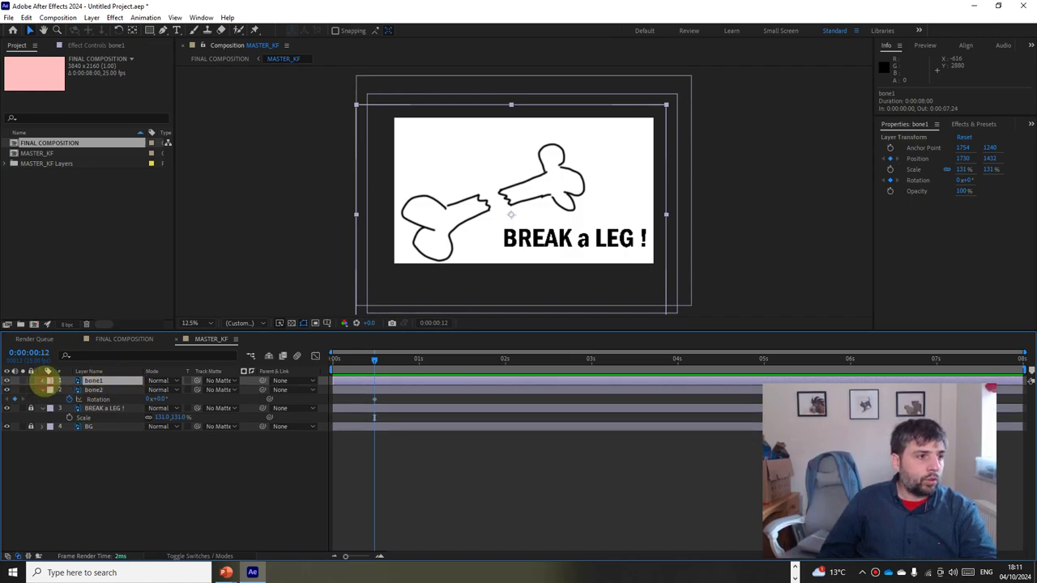
{"action": "left_click", "coordinate": [43, 380]}
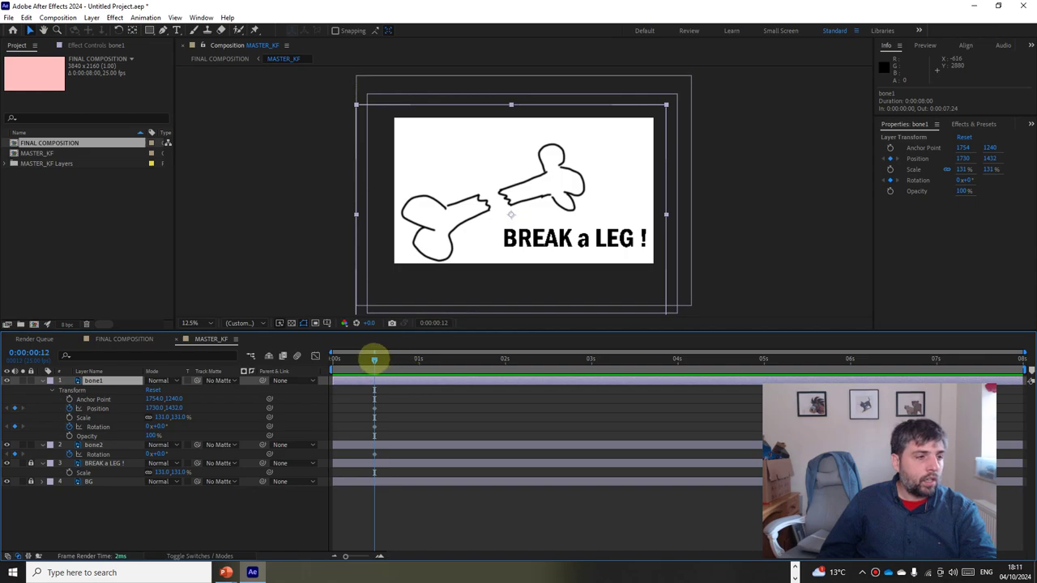
{"action": "left_click_drag", "start_coordinate": [384, 360], "coordinate": [324, 358]}
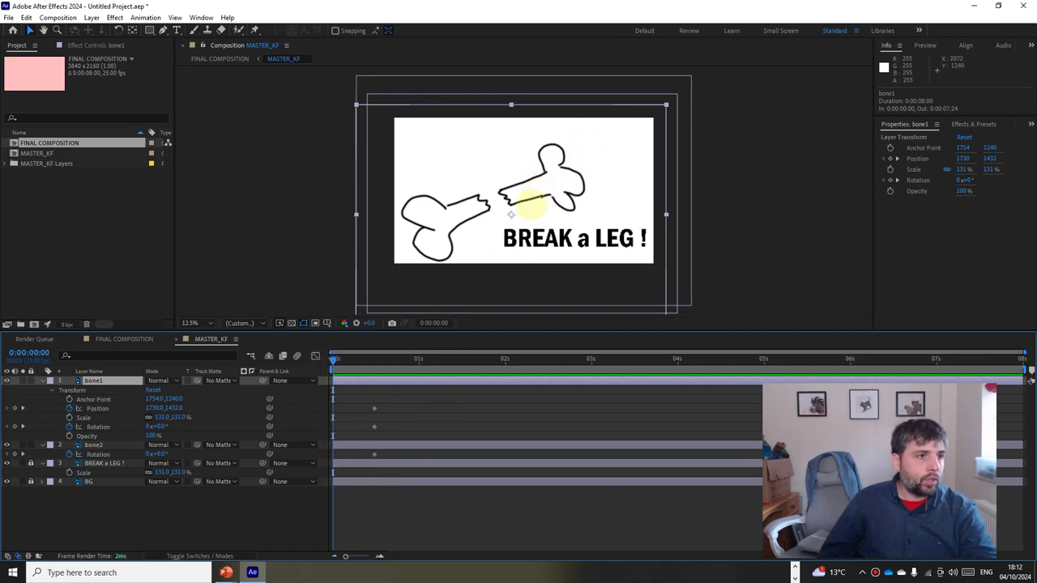
{"action": "left_click_drag", "start_coordinate": [555, 191], "coordinate": [537, 194]}
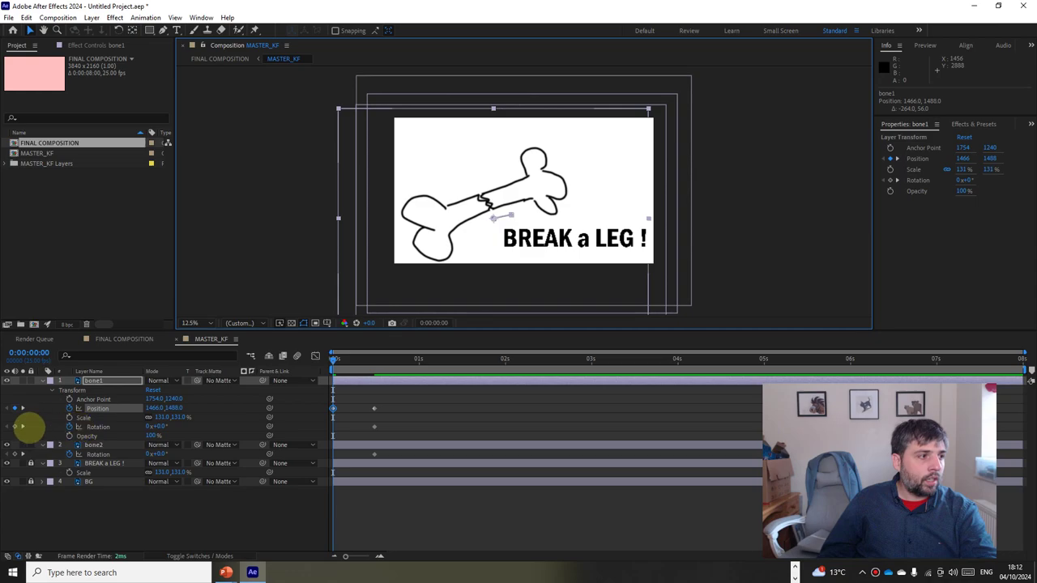
Step: Add a Rotation keyframe to bone1 at 0:00:00:00, and set its rotation to -24° at 0:00:00:12
{"action": "left_click", "coordinate": [15, 426]}
{"action": "left_click_drag", "start_coordinate": [158, 427], "coordinate": [132, 427]}
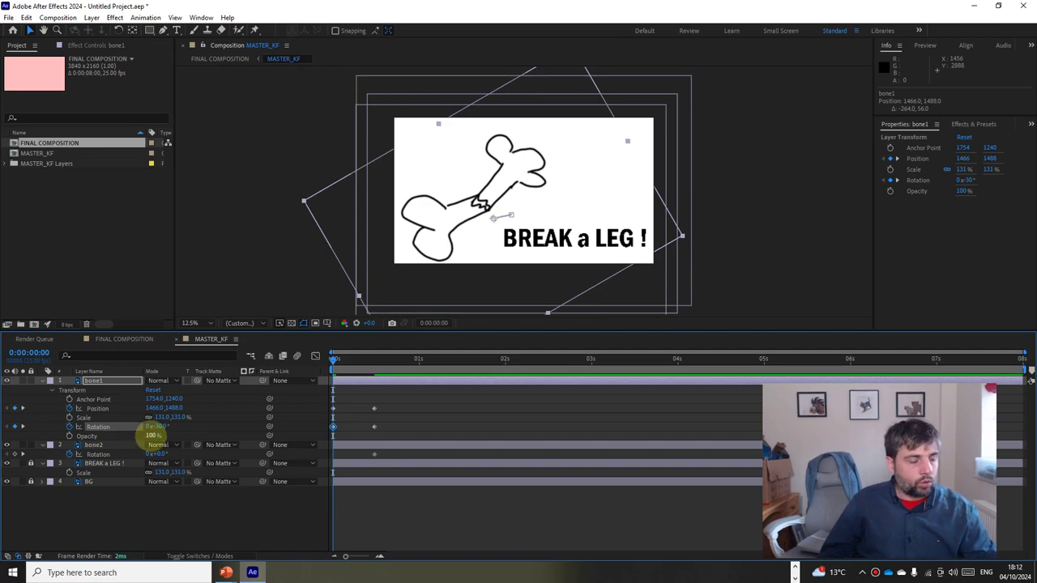
{"action": "key", "text": "ctrl+z"}
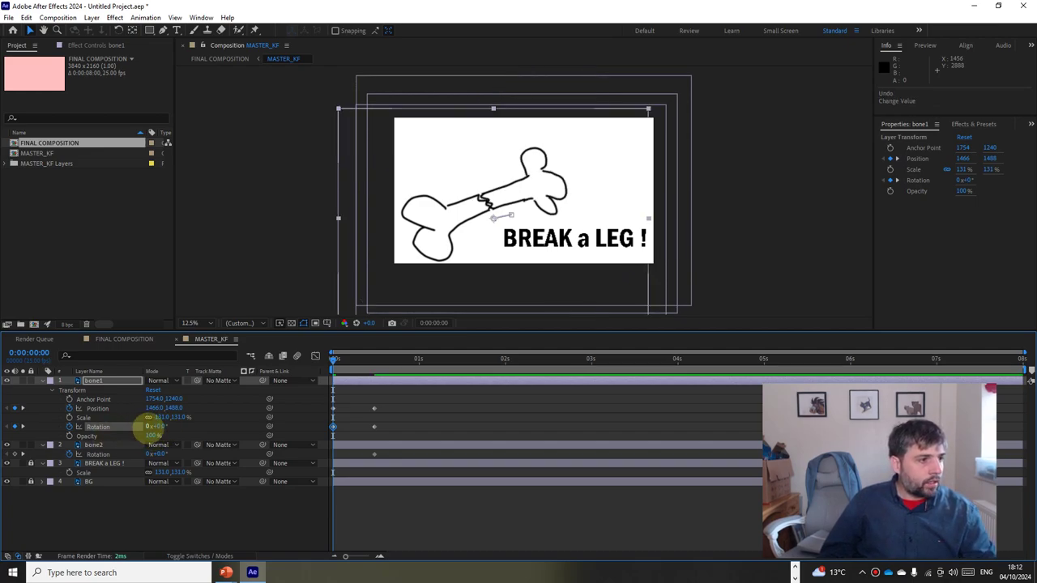
{"action": "left_click", "coordinate": [22, 427]}
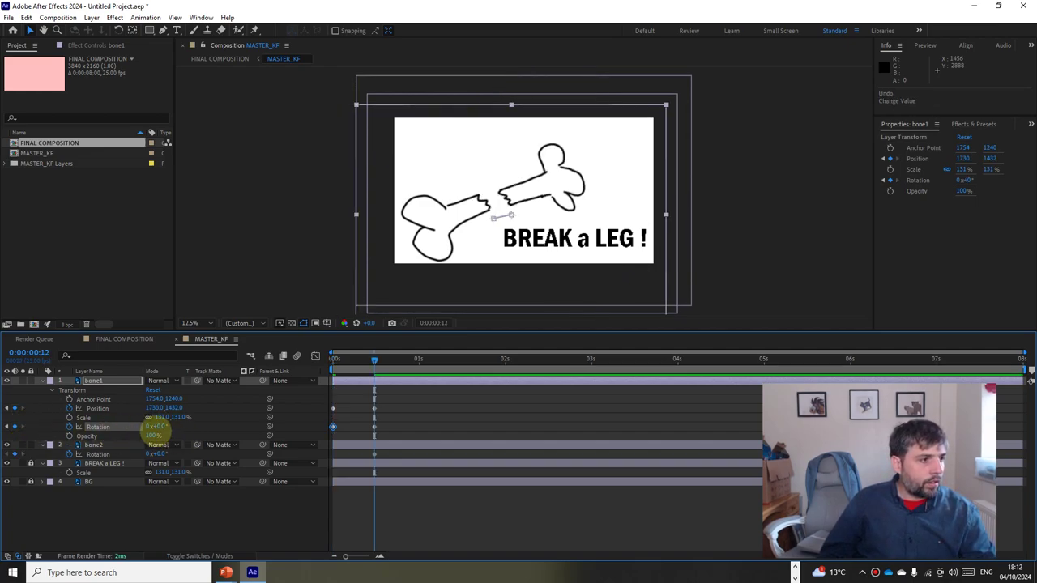
{"action": "left_click_drag", "start_coordinate": [154, 426], "coordinate": [144, 421]}
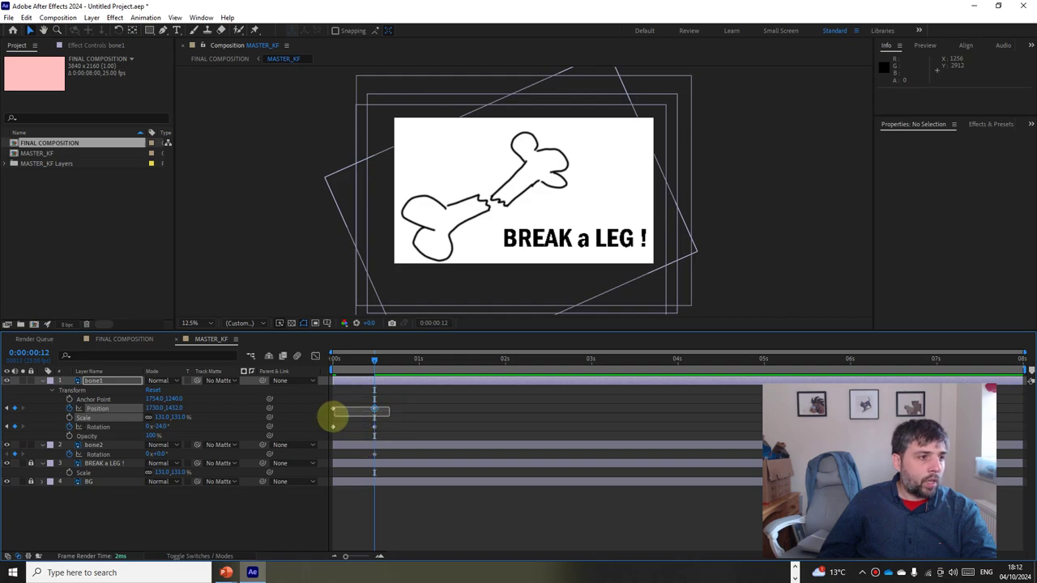
Step: Apply Easy Ease In to bone1's Position and Rotation keyframes and preview the animation from the start
{"action": "left_click", "coordinate": [332, 408]}
{"action": "right_click", "coordinate": [332, 408]}
{"action": "mouse_move", "coordinate": [405, 397]}
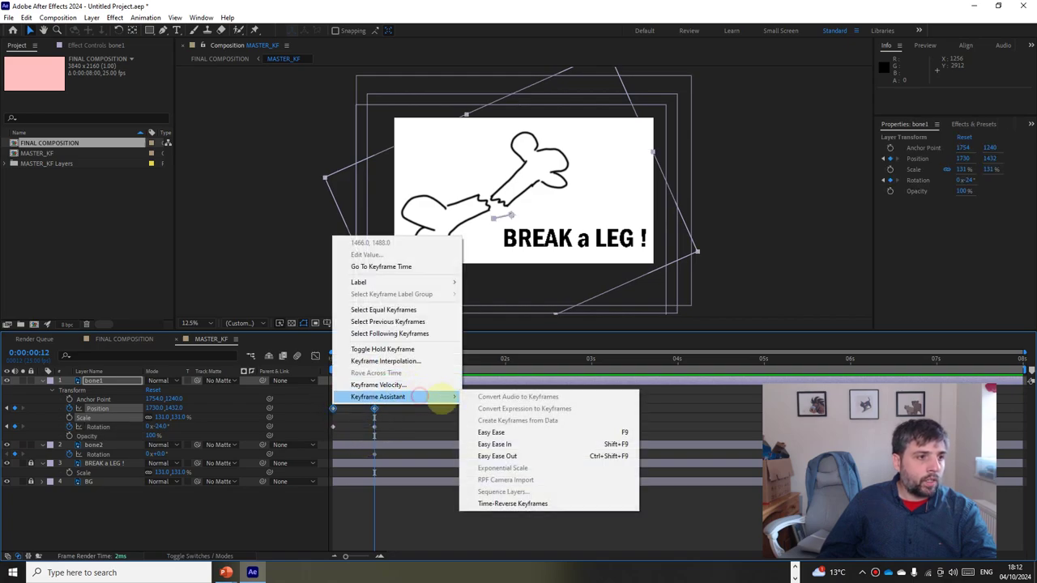
{"action": "left_click", "coordinate": [523, 444]}
{"action": "left_click_drag", "start_coordinate": [390, 420], "coordinate": [335, 427]}
{"action": "right_click", "coordinate": [334, 427]}
{"action": "mouse_move", "coordinate": [405, 414]}
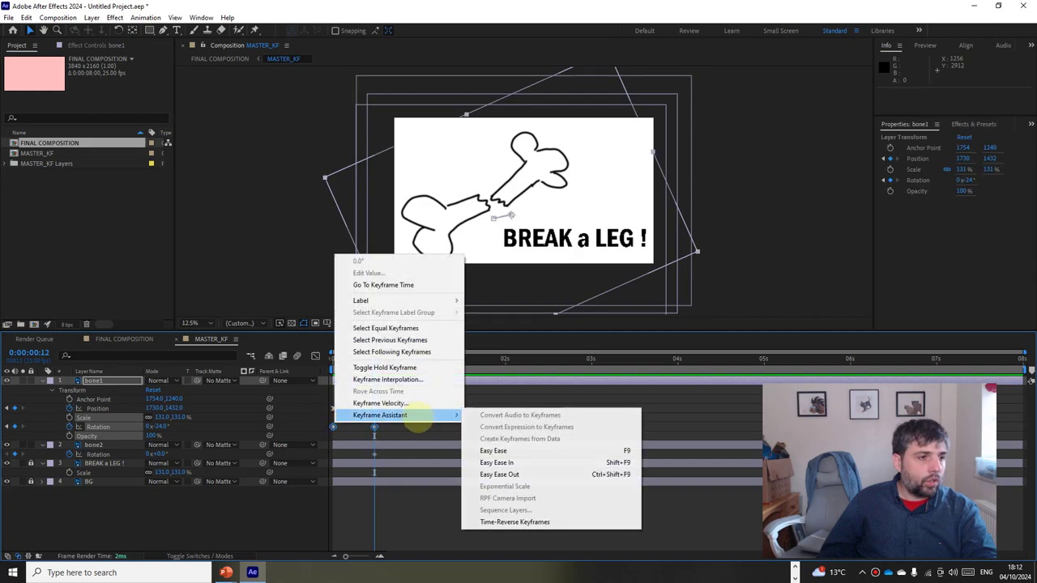
{"action": "left_click", "coordinate": [497, 460]}
{"action": "left_click", "coordinate": [339, 359]}
{"action": "key", "text": "space"}
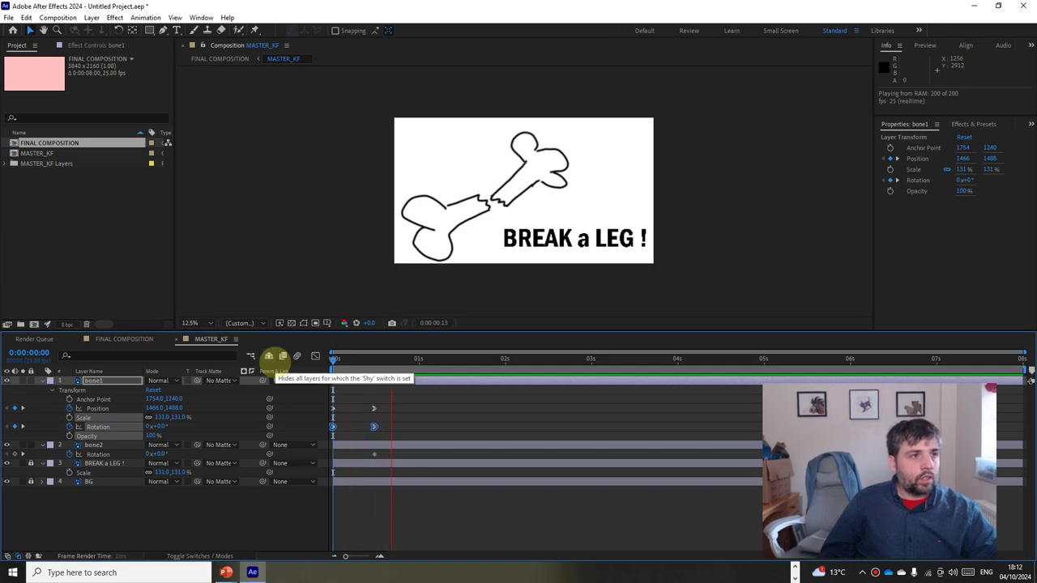
Step: Show bone2's transform properties and add Position and Rotation keyframes to it at 0:00:00:00
{"action": "key", "text": "space"}
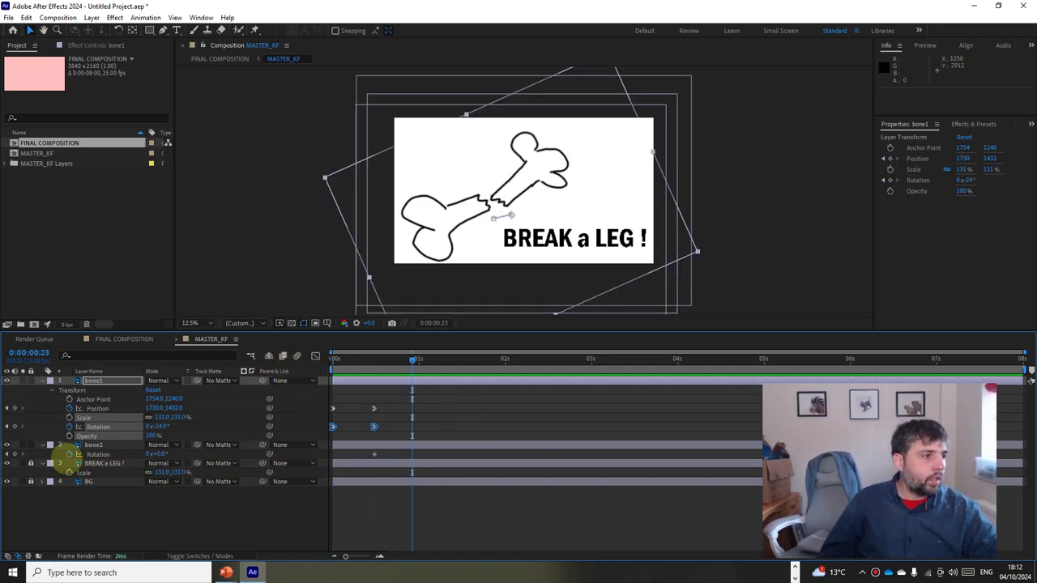
{"action": "left_click", "coordinate": [42, 445]}
{"action": "left_click", "coordinate": [42, 445]}
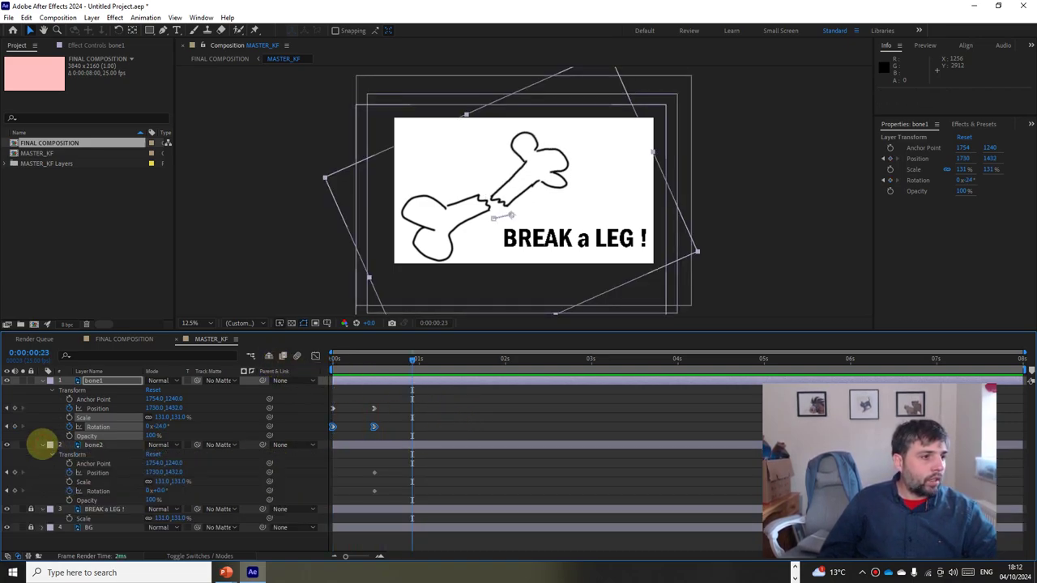
{"action": "left_click_drag", "start_coordinate": [411, 358], "coordinate": [247, 370]}
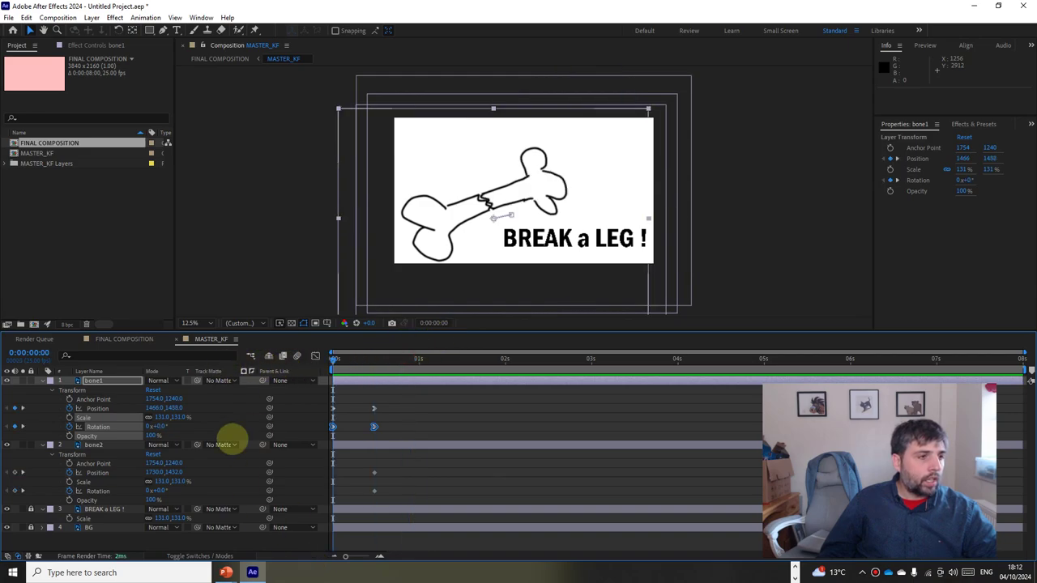
{"action": "left_click", "coordinate": [15, 472]}
{"action": "left_click", "coordinate": [15, 490]}
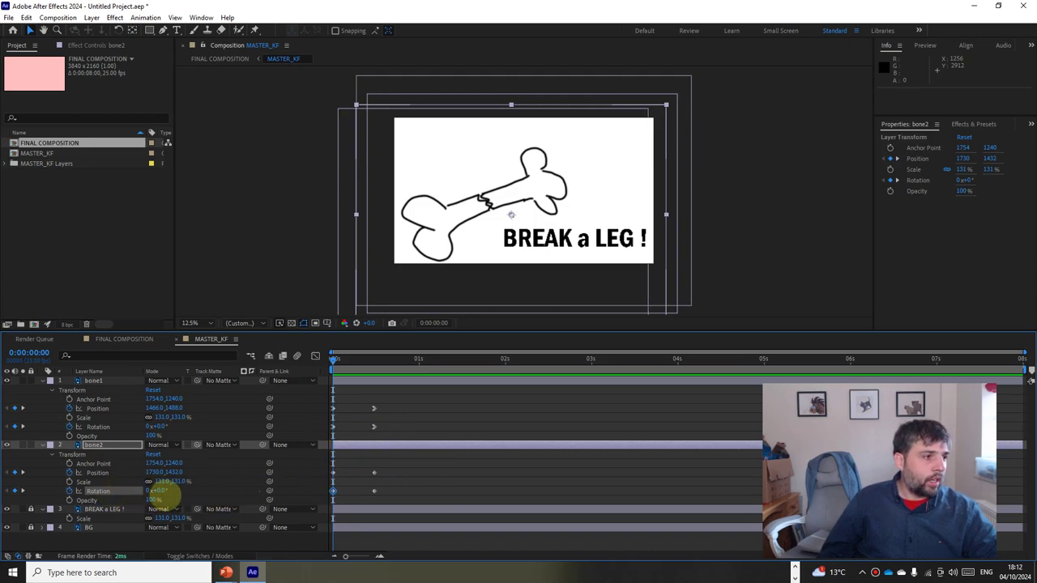
Step: At 0:00:00:00, rotate bone2 to 27° and move it to position 1482, 1616, and go to its keyframes at 0:00:00:12
{"action": "left_click_drag", "start_coordinate": [158, 491], "coordinate": [168, 490]}
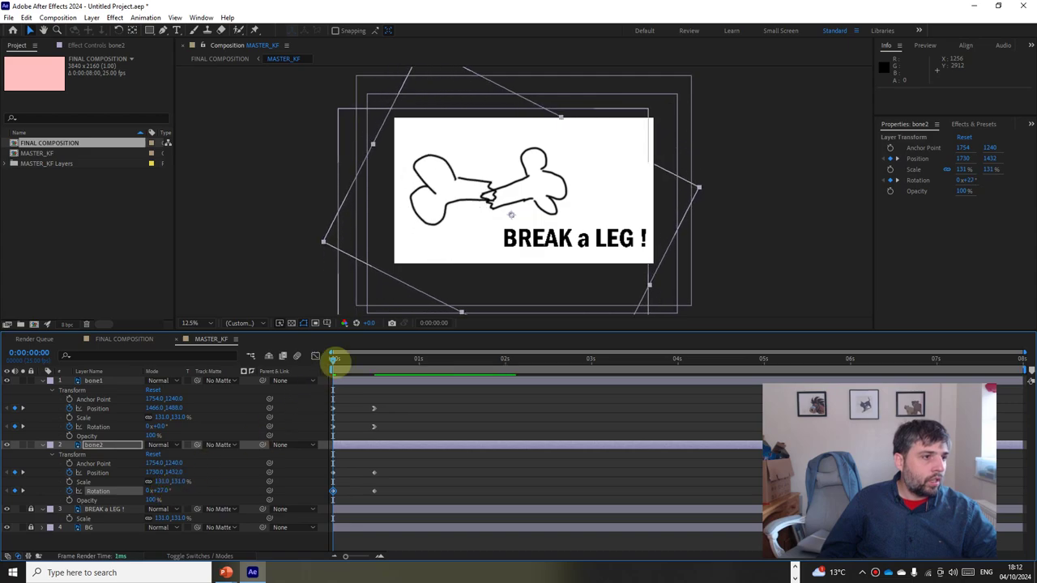
{"action": "left_click_drag", "start_coordinate": [406, 218], "coordinate": [435, 218]}
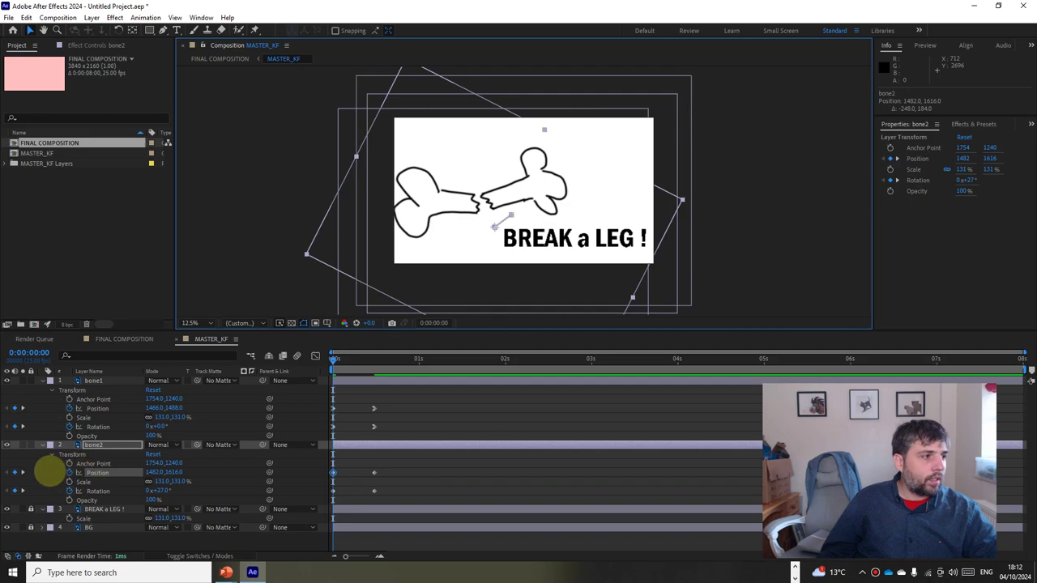
{"action": "left_click", "coordinate": [23, 472]}
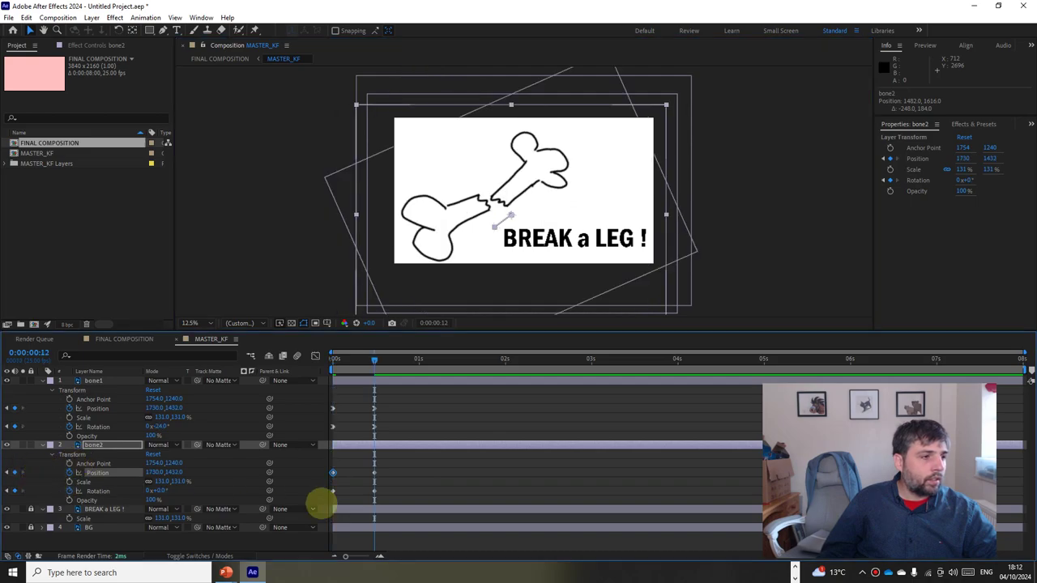
{"action": "left_click_drag", "start_coordinate": [155, 491], "coordinate": [154, 486]}
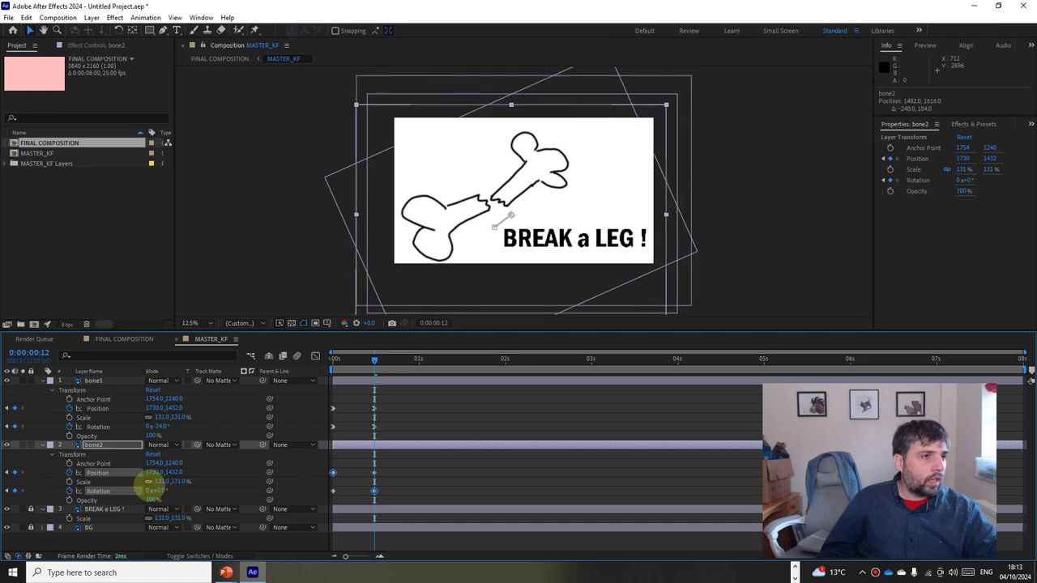
Step: Apply Easy Ease In to bone2's Position and Rotation keyframes and preview the animation
{"action": "left_click", "coordinate": [402, 470]}
{"action": "left_click_drag", "start_coordinate": [402, 470], "coordinate": [331, 475]}
{"action": "right_click", "coordinate": [331, 474]}
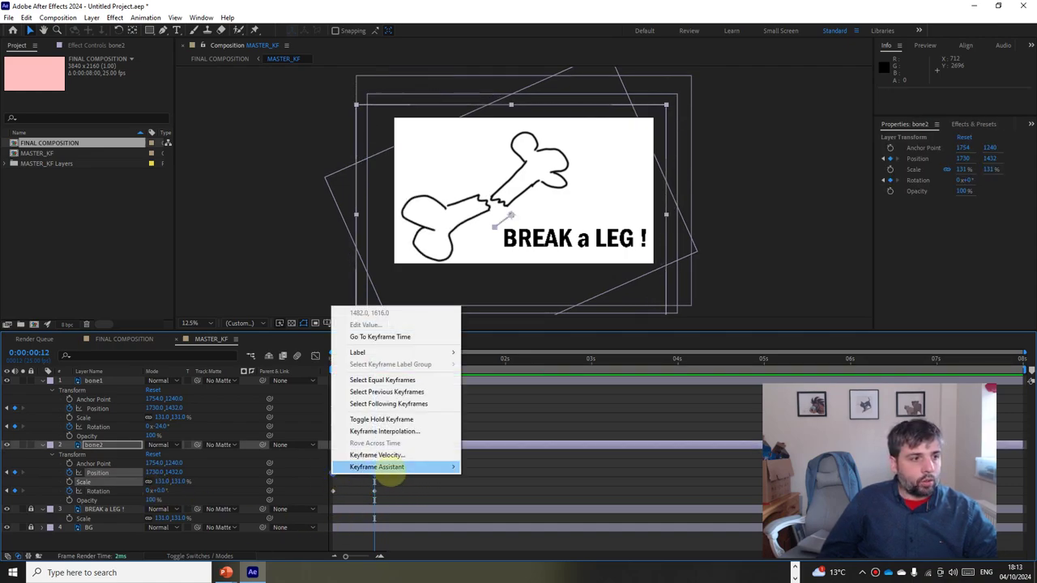
{"action": "mouse_move", "coordinate": [389, 468]}
{"action": "left_click", "coordinate": [332, 491]}
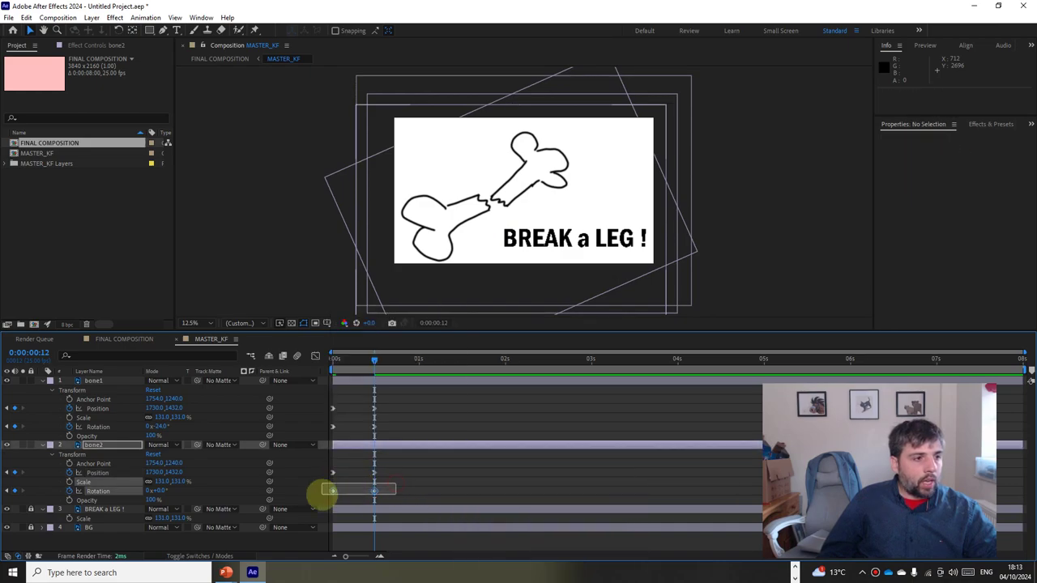
{"action": "right_click", "coordinate": [333, 491]}
{"action": "mouse_move", "coordinate": [389, 487]}
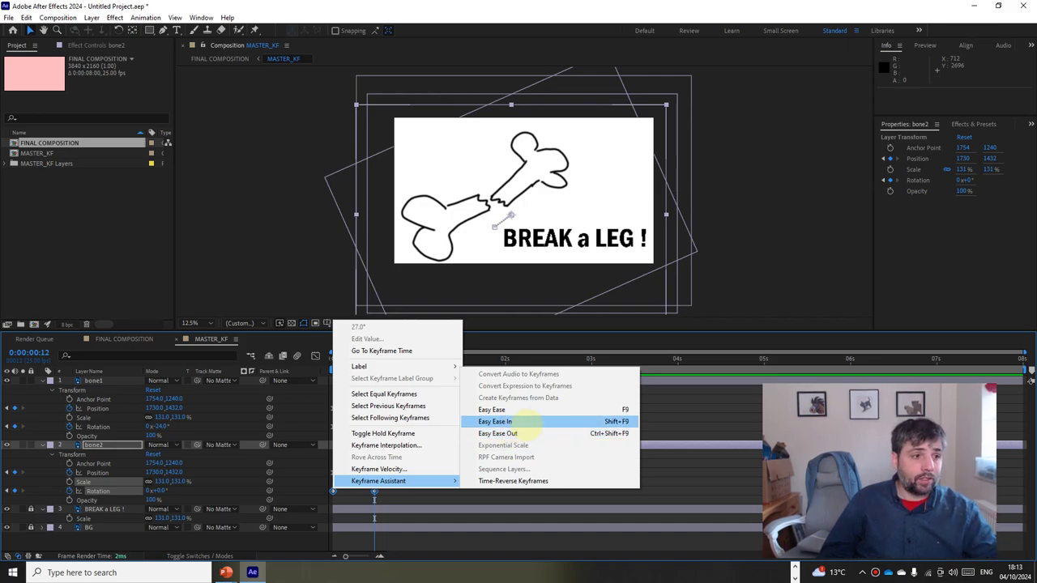
{"action": "left_click", "coordinate": [527, 425]}
{"action": "key", "text": "space"}
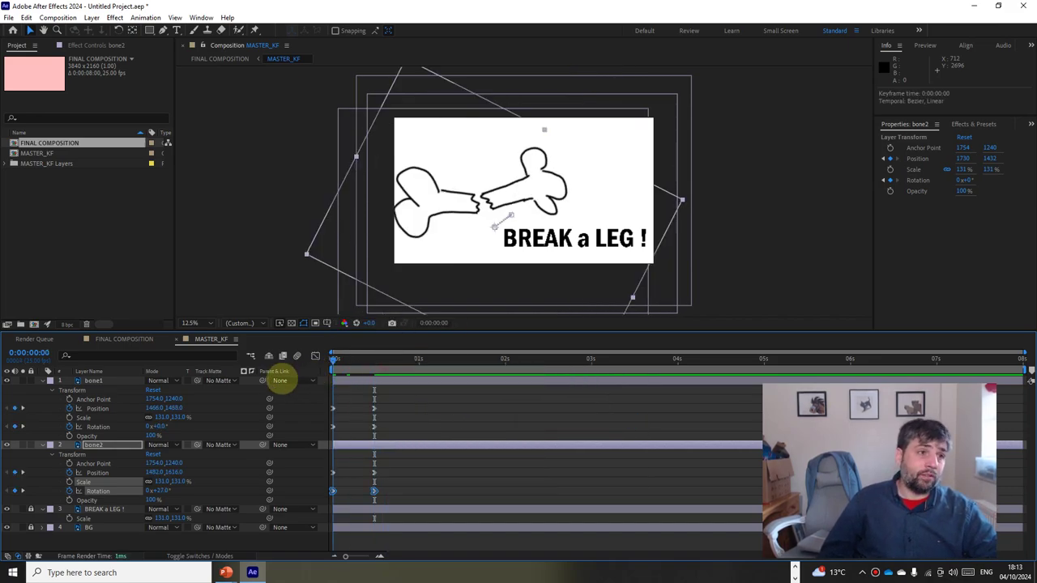
{"action": "key", "text": "space"}
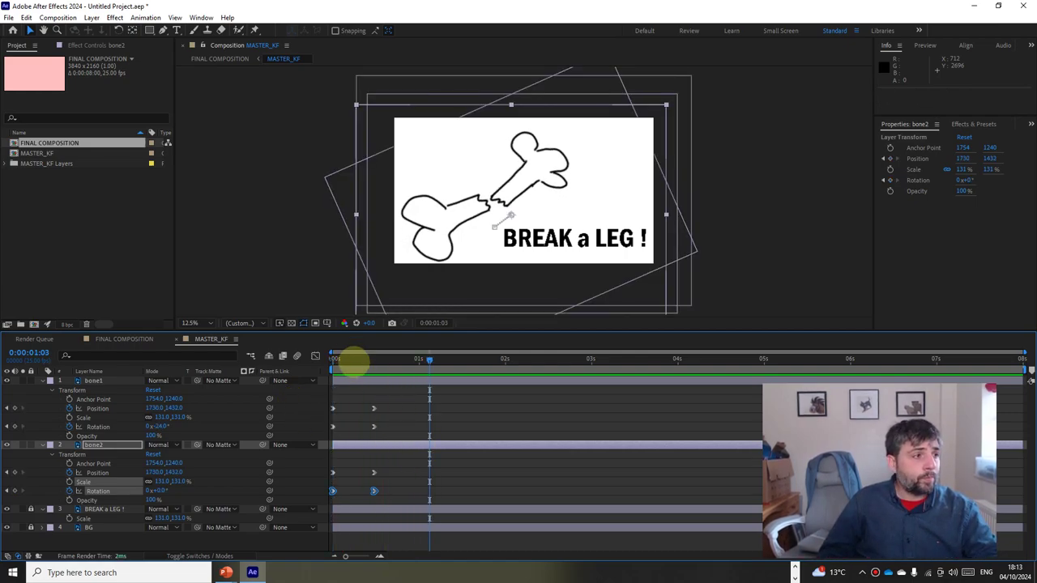
Step: Close the MASTER_KF timeline, scrub through FINAL COMPOSITION to 0:00:07:03, and reopen MASTER_KF
{"action": "left_click", "coordinate": [175, 339]}
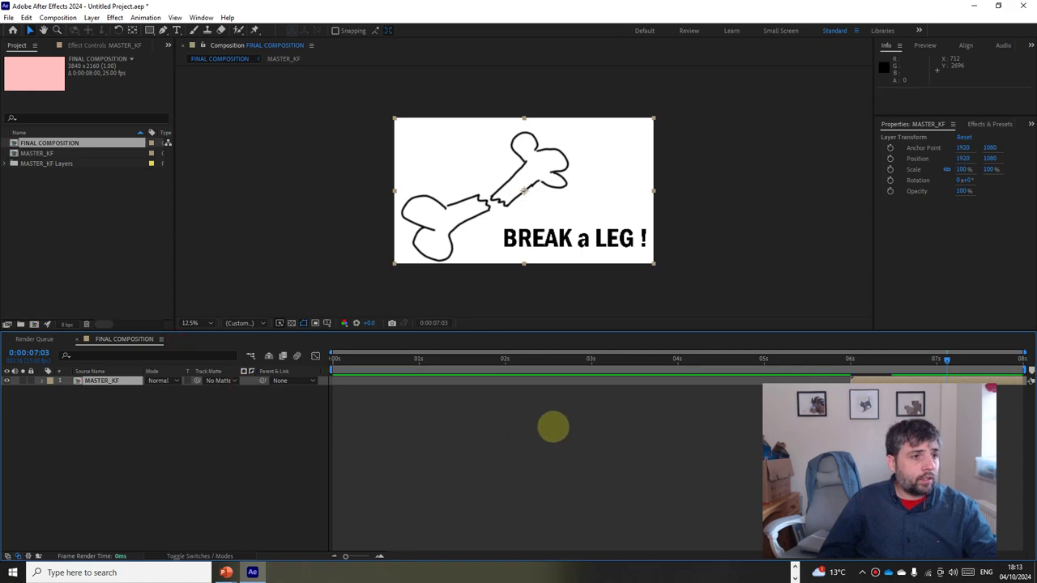
{"action": "left_click_drag", "start_coordinate": [500, 367], "coordinate": [942, 359]}
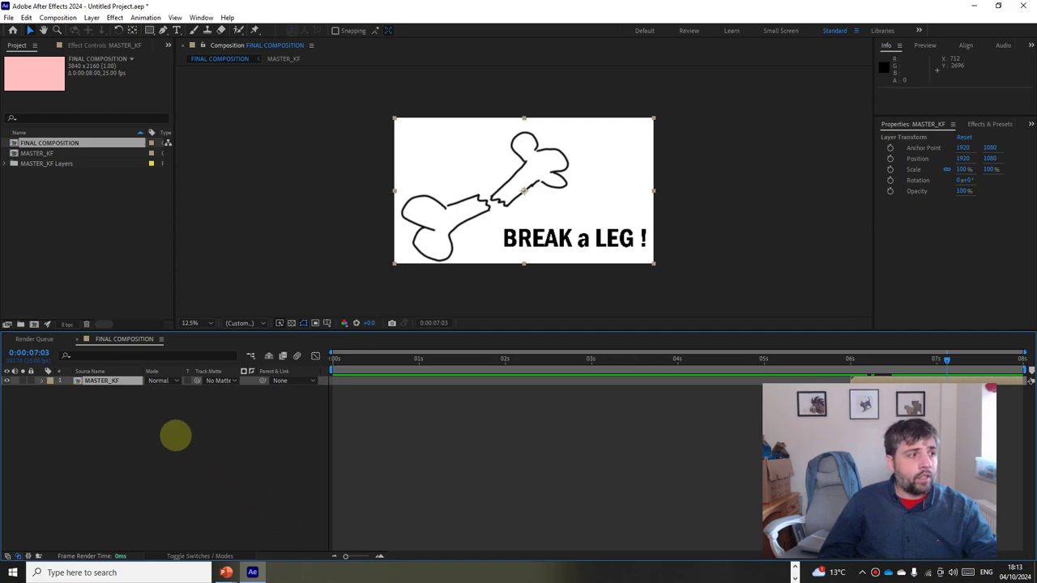
{"action": "double_click", "coordinate": [93, 380]}
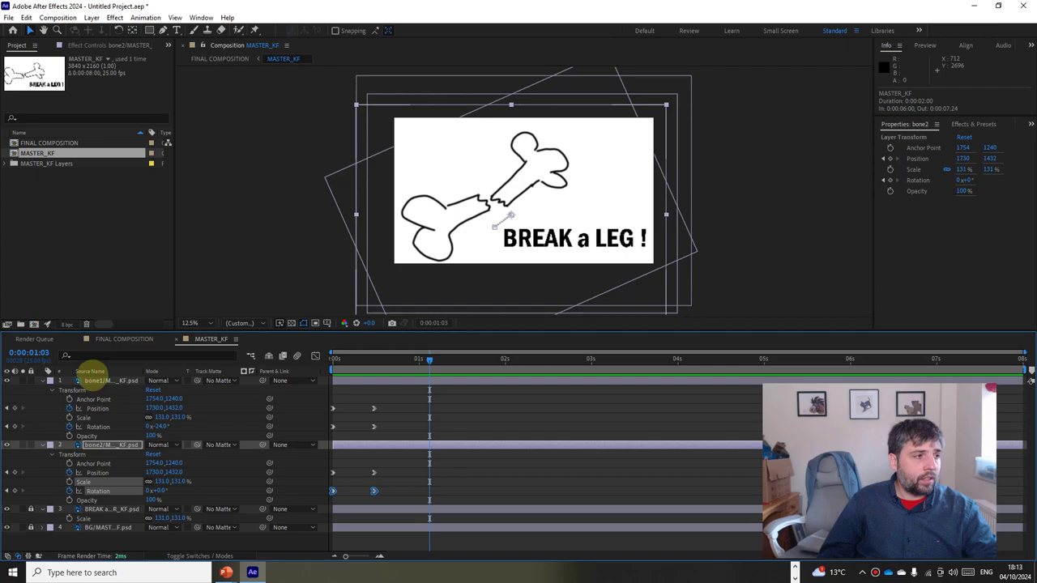
Step: Pre-compose the bone2 layer as bone2/MASTER_KF.psd Comp 1, leaving all attributes in MASTER_KF
{"action": "left_click", "coordinate": [92, 380]}
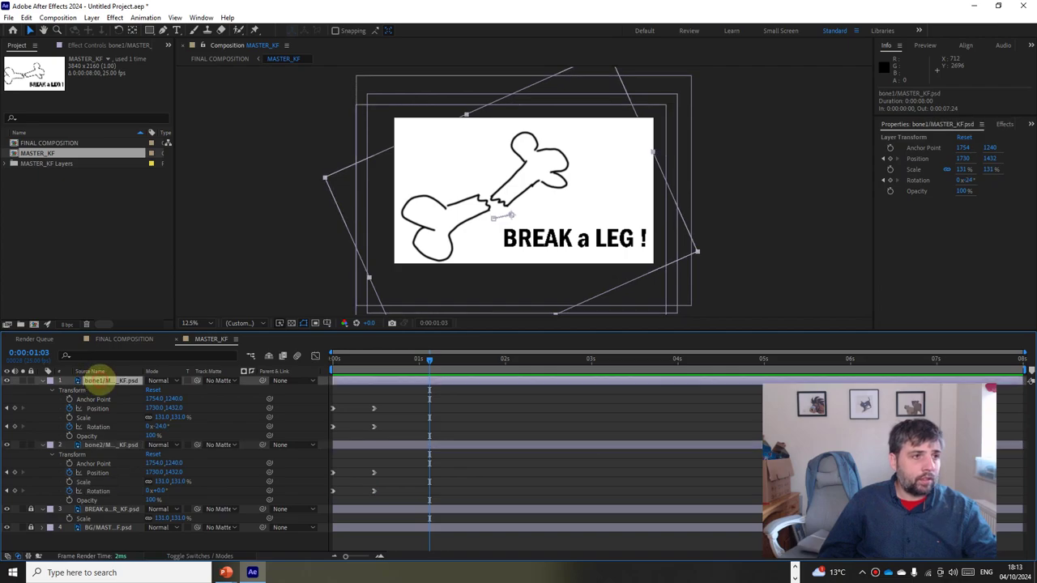
{"action": "left_click", "coordinate": [96, 445]}
{"action": "right_click", "coordinate": [95, 441]}
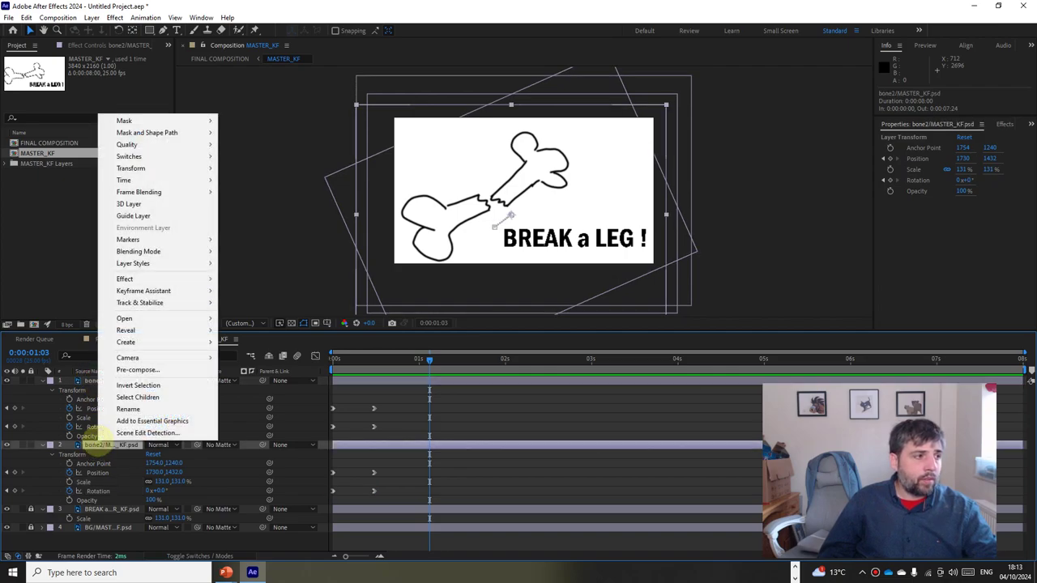
{"action": "left_click", "coordinate": [139, 370]}
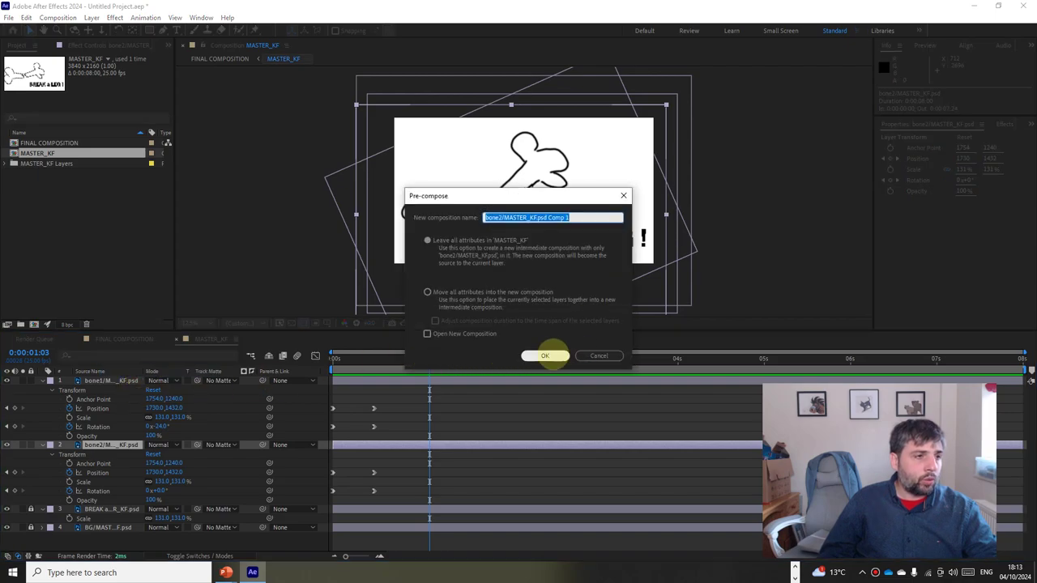
{"action": "left_click", "coordinate": [544, 356]}
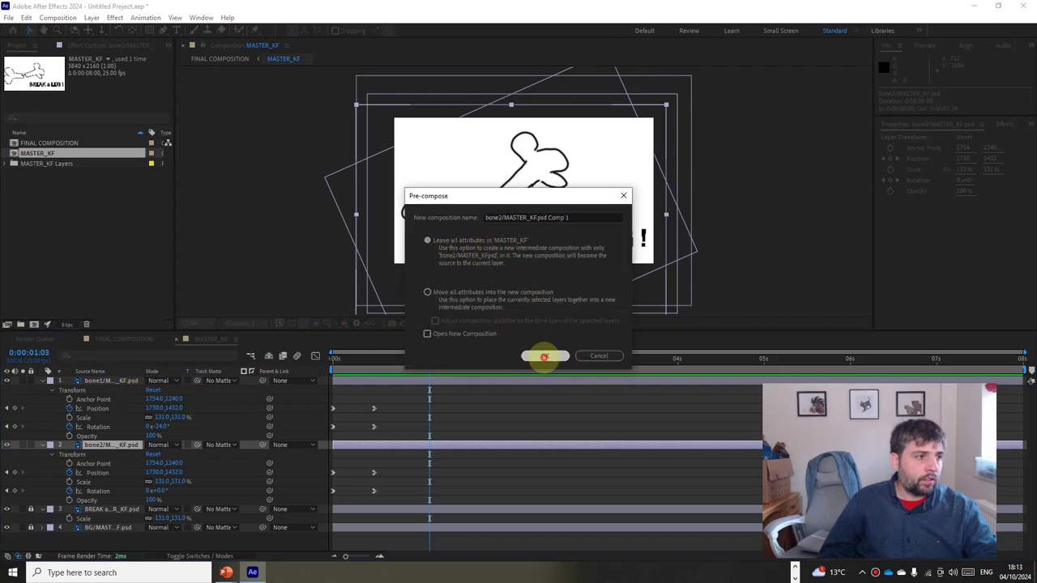
Step: Pre-compose the bone1 layer as bone1/MASTER_KF.psd Comp 1, leaving all attributes in MASTER_KF, and open the new composition
{"action": "right_click", "coordinate": [96, 379]}
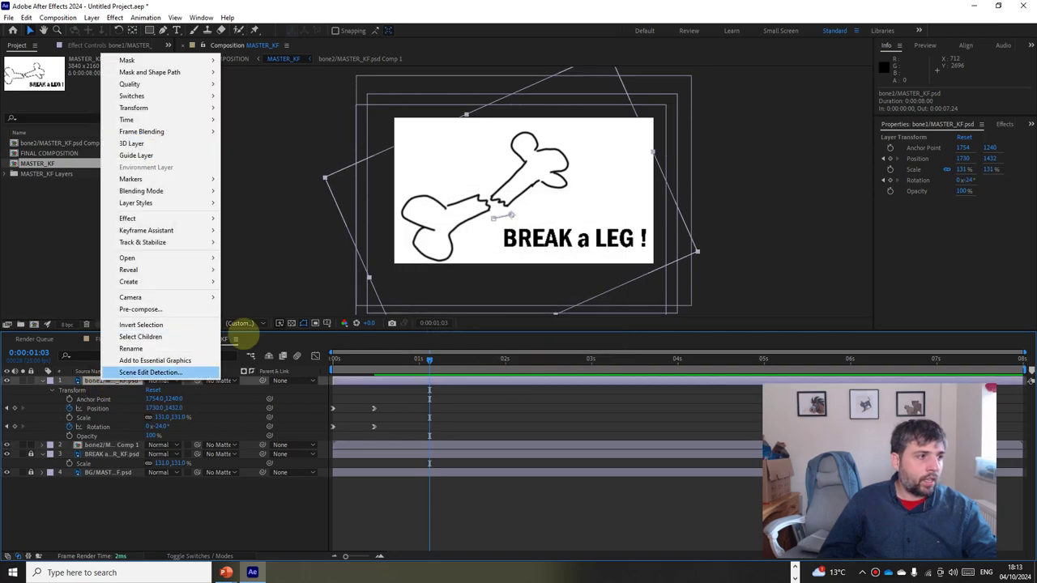
{"action": "left_click", "coordinate": [197, 309]}
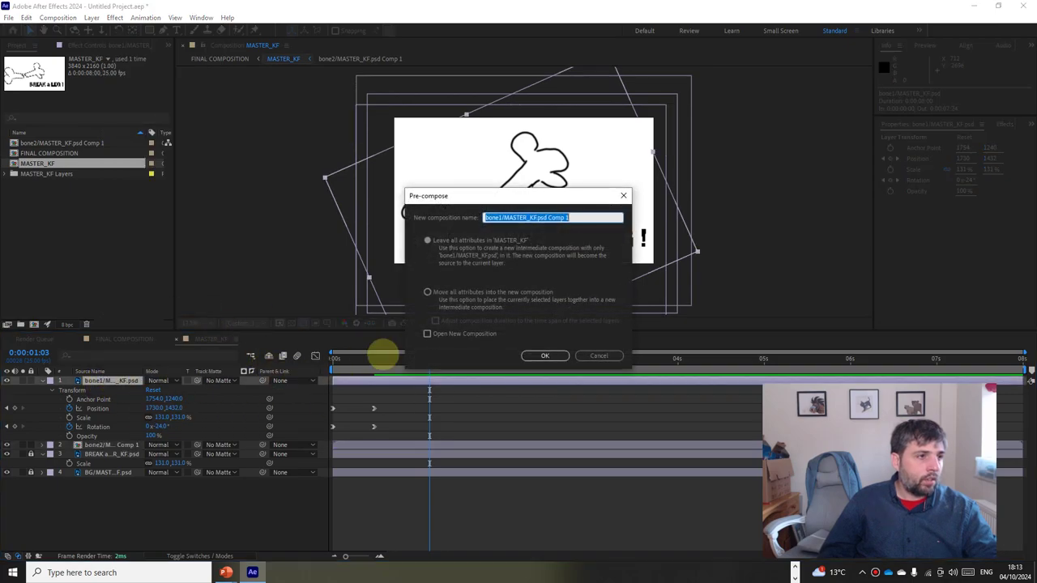
{"action": "left_click", "coordinate": [541, 354]}
{"action": "left_click", "coordinate": [160, 427]}
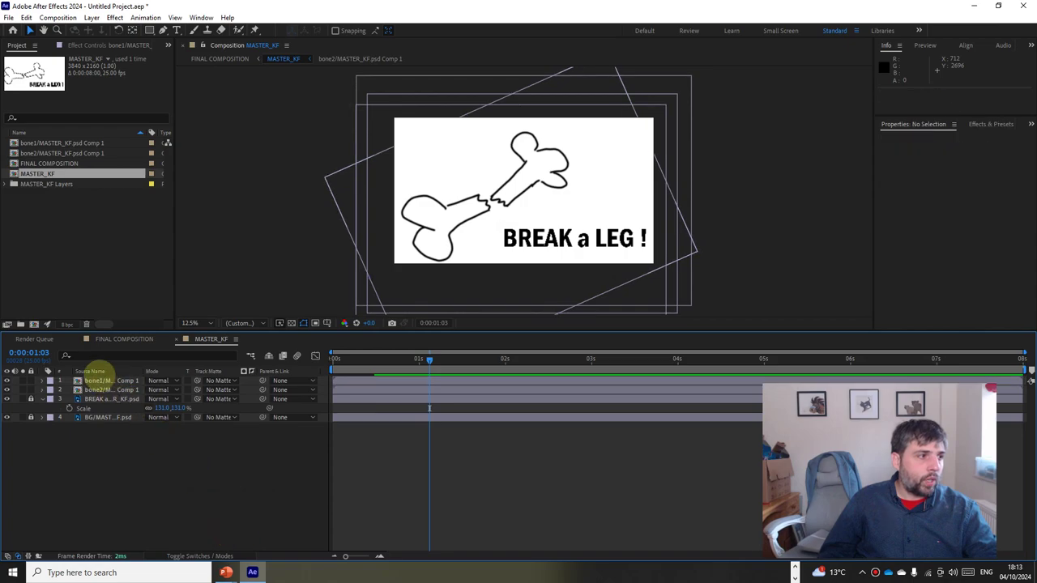
{"action": "double_click", "coordinate": [95, 380]}
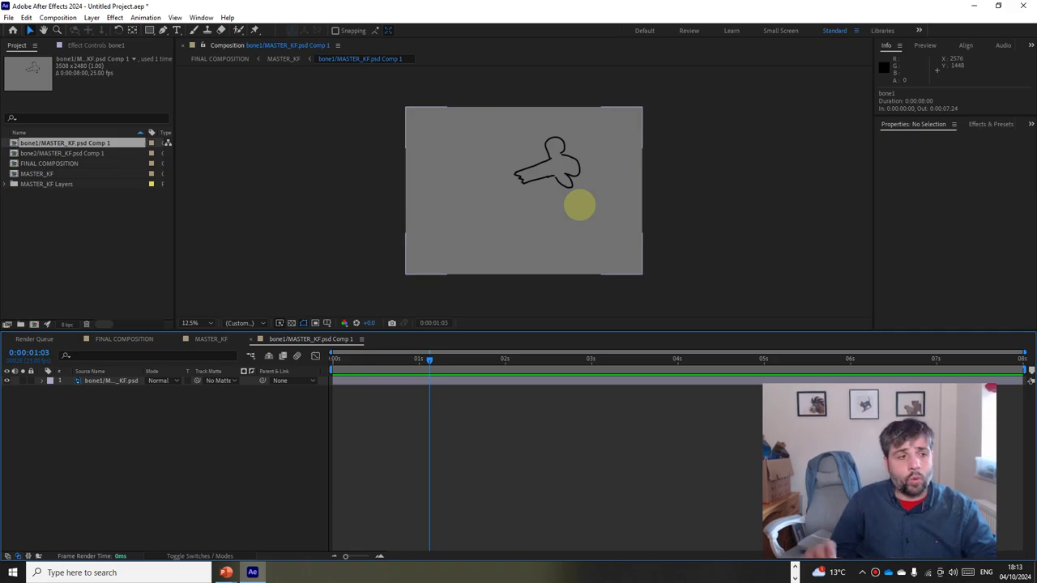
{"action": "left_click", "coordinate": [580, 205]}
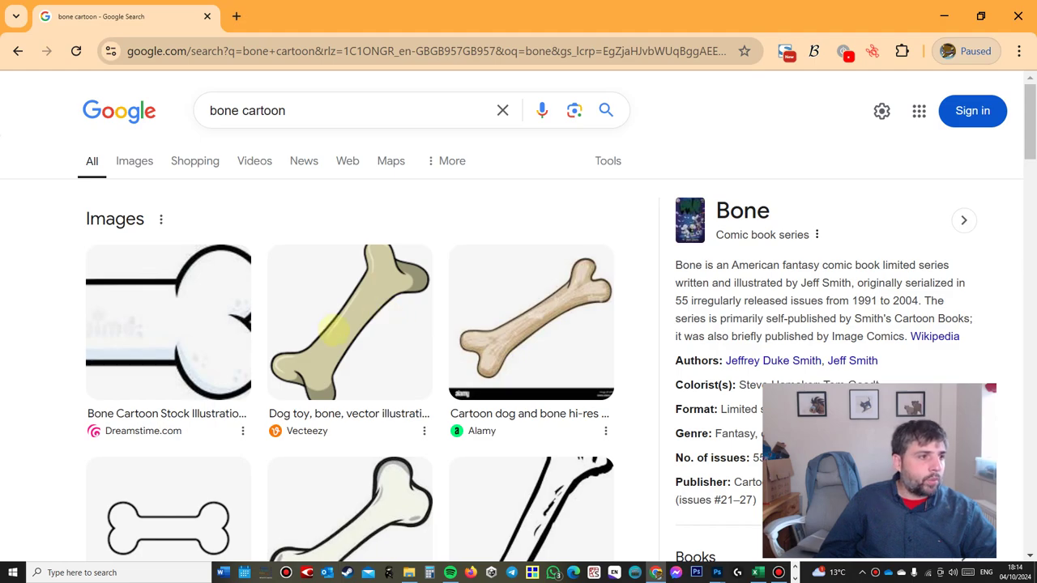
Step: In Chrome, open the Vecteezy dog toy bone image from the "bone cartoon" results, accept the cookies, and examine its colours and shading
{"action": "left_click", "coordinate": [334, 329]}
{"action": "left_click", "coordinate": [839, 327]}
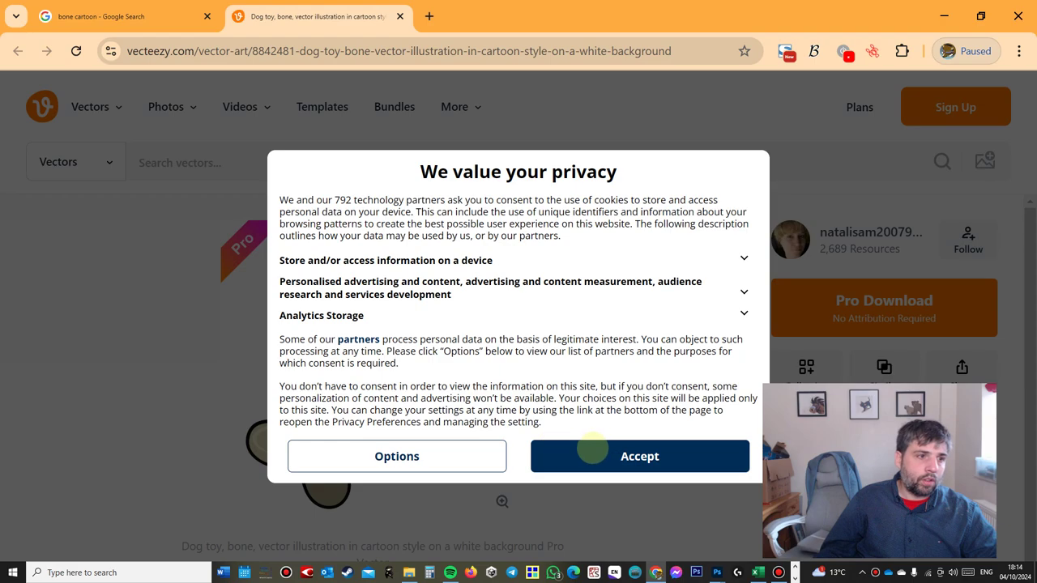
{"action": "left_click", "coordinate": [617, 452]}
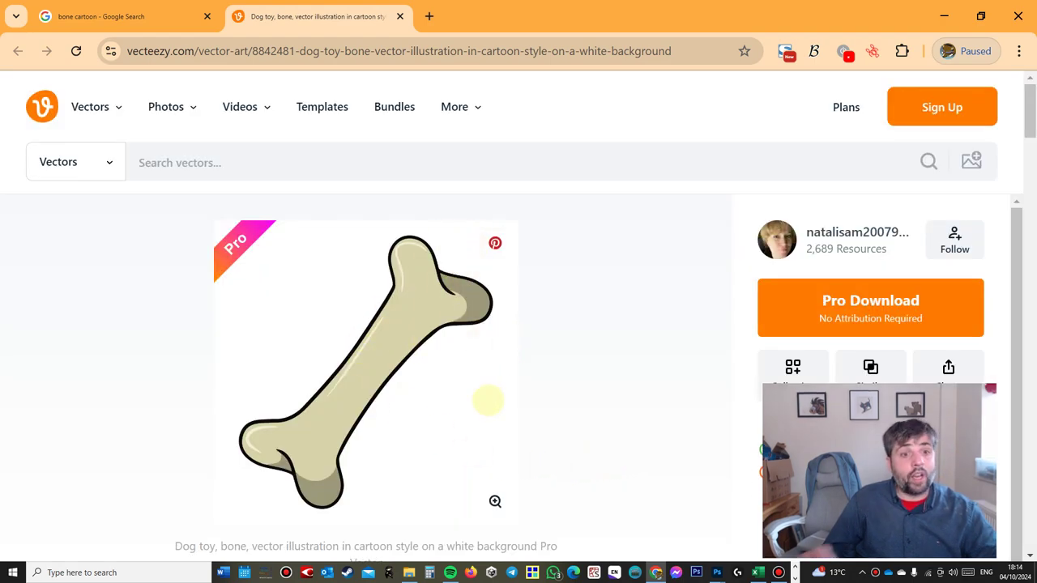
{"action": "right_click", "coordinate": [398, 354]}
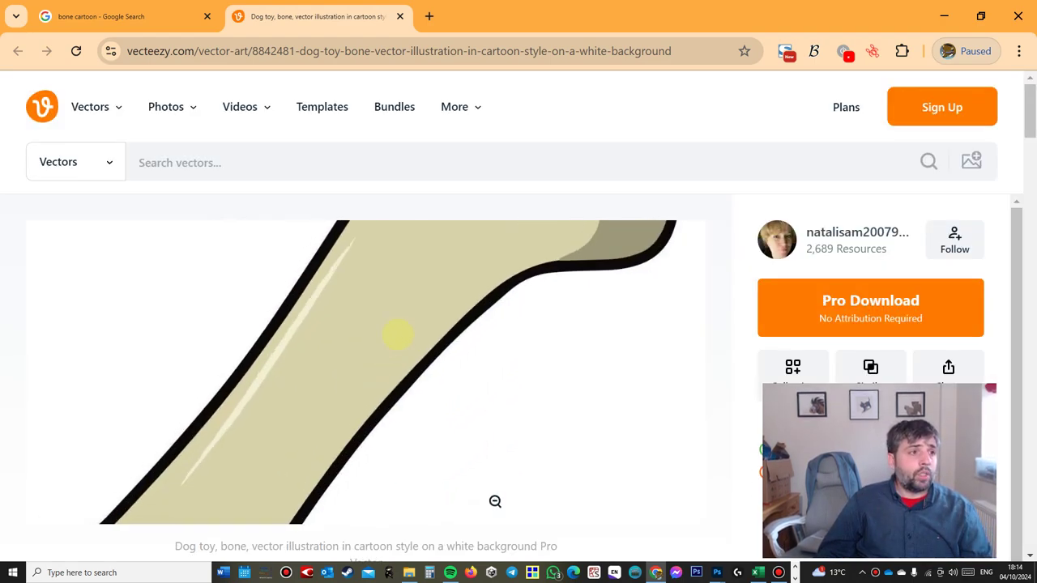
{"action": "scroll", "coordinate": [398, 340], "scroll_direction": "down", "scroll_amount": 2}
{"action": "left_click", "coordinate": [384, 178]}
{"action": "scroll", "coordinate": [386, 203], "scroll_direction": "up", "scroll_amount": 2}
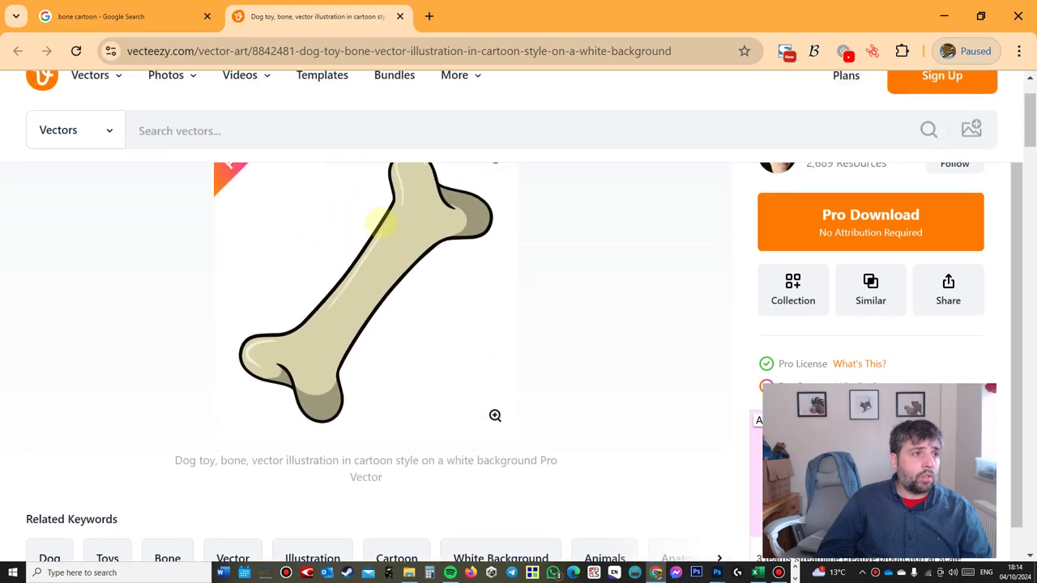
{"action": "left_click", "coordinate": [944, 15]}
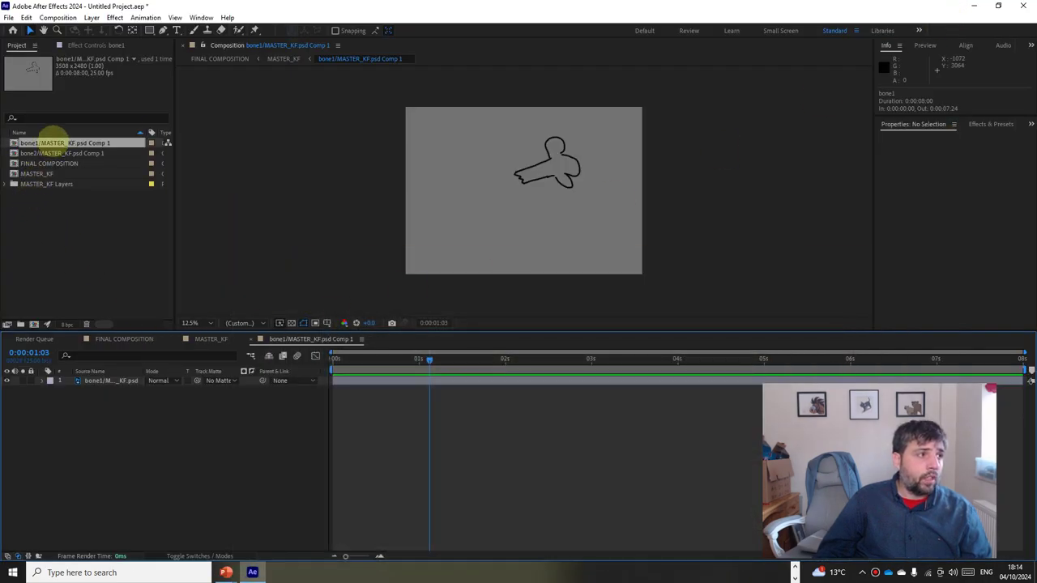
{"action": "right_click", "coordinate": [44, 139]}
{"action": "left_click", "coordinate": [39, 141]}
{"action": "right_click", "coordinate": [39, 141]}
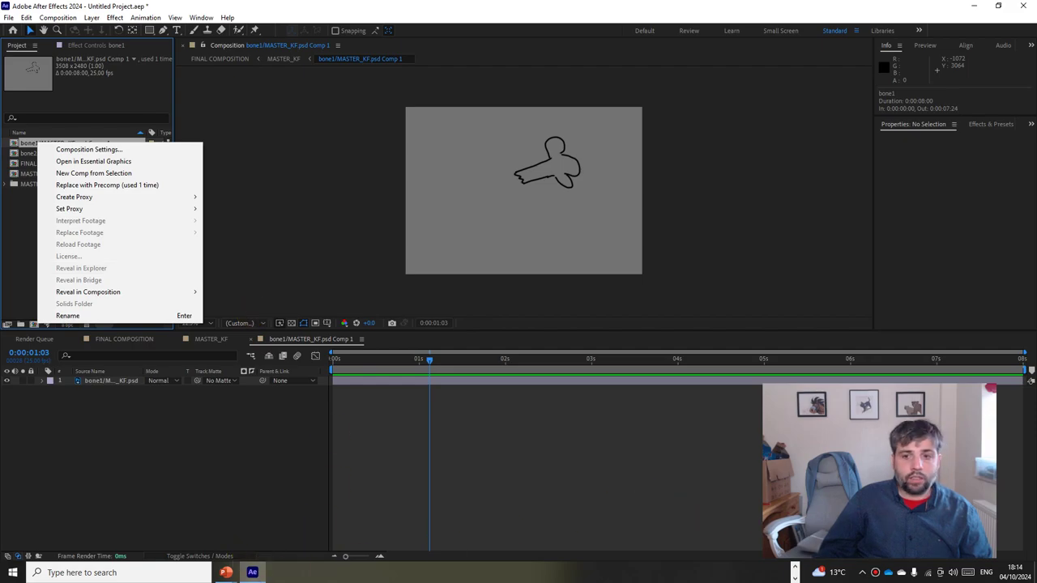
{"action": "left_click", "coordinate": [438, 572]}
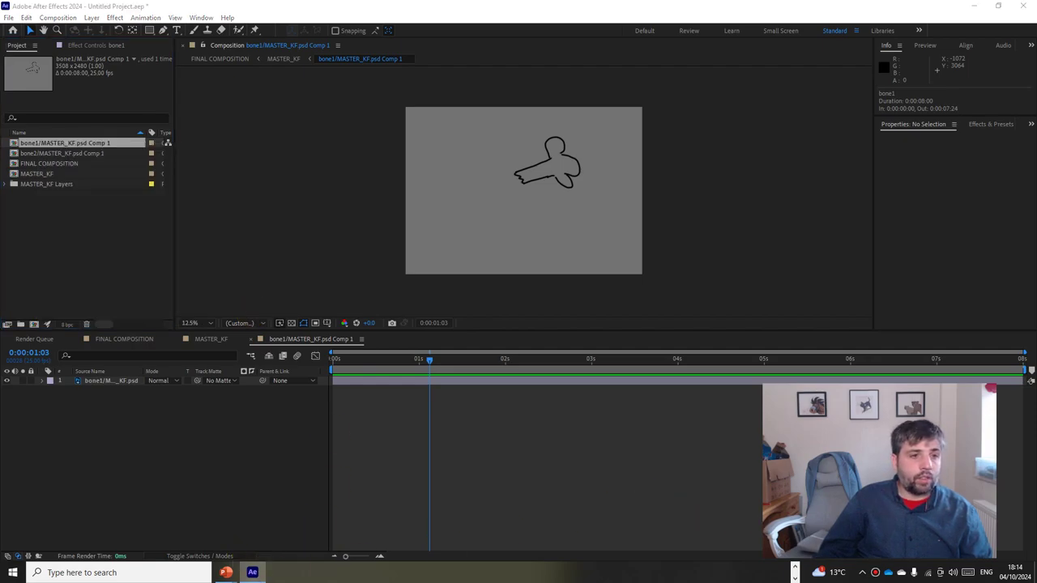
{"action": "right_click", "coordinate": [101, 381]}
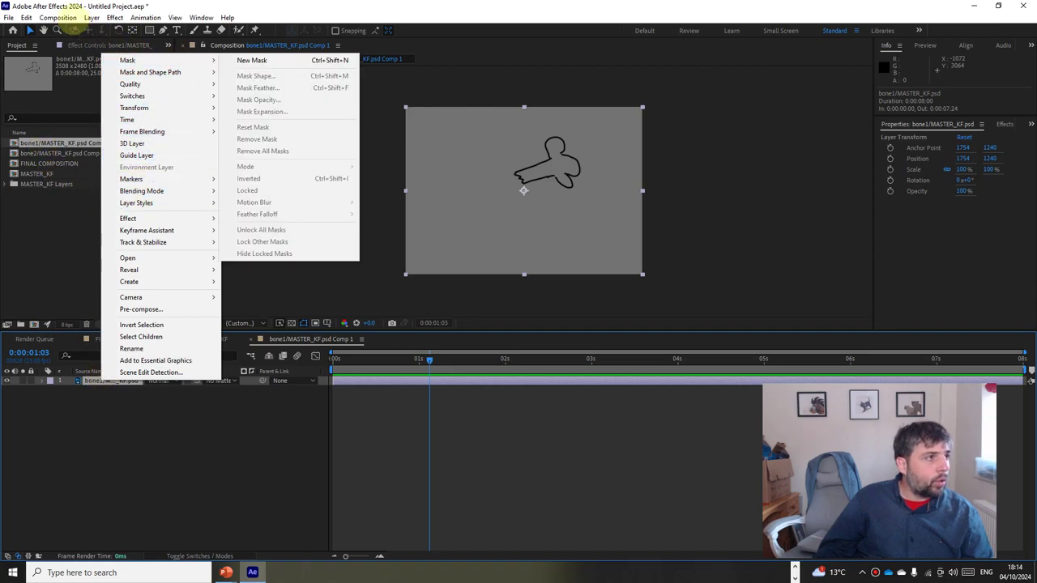
{"action": "left_click", "coordinate": [92, 17]}
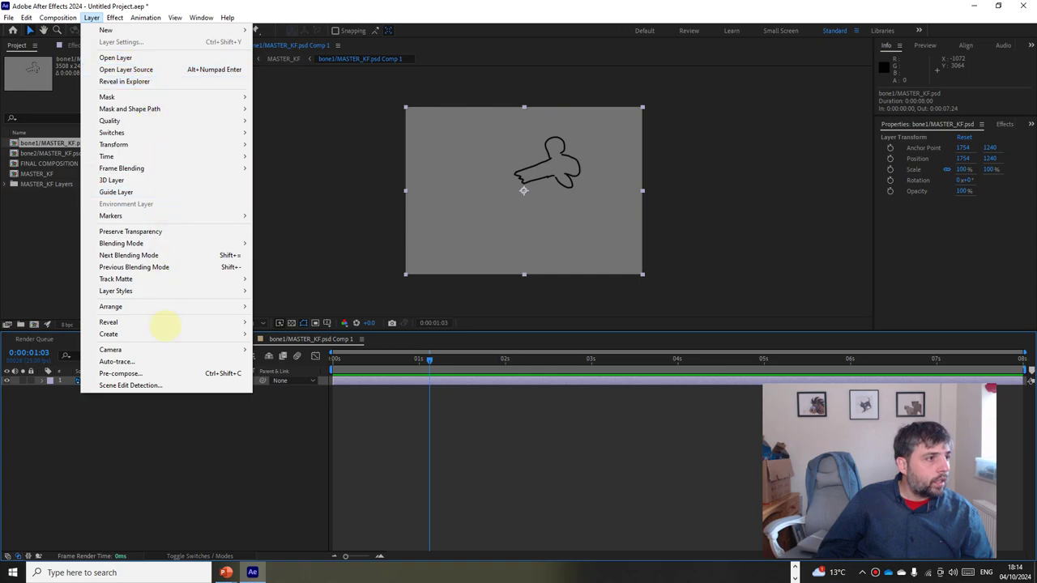
{"action": "mouse_move", "coordinate": [166, 278]}
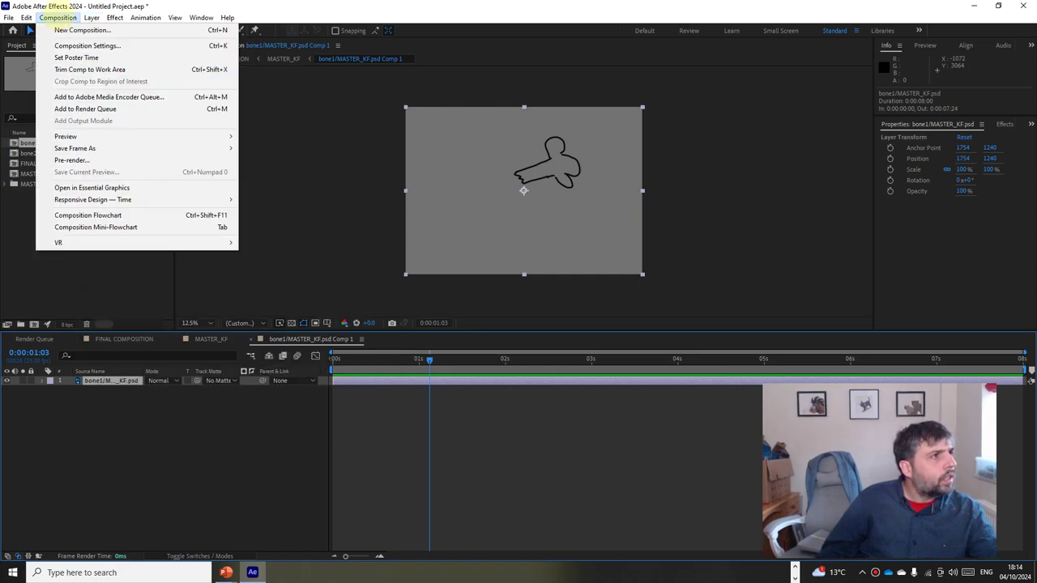
Step: Open the bone1 footage's original MASTER_KF.psd in Photoshop and select the bone1 layer inside the Bones group
{"action": "mouse_move", "coordinate": [26, 17]}
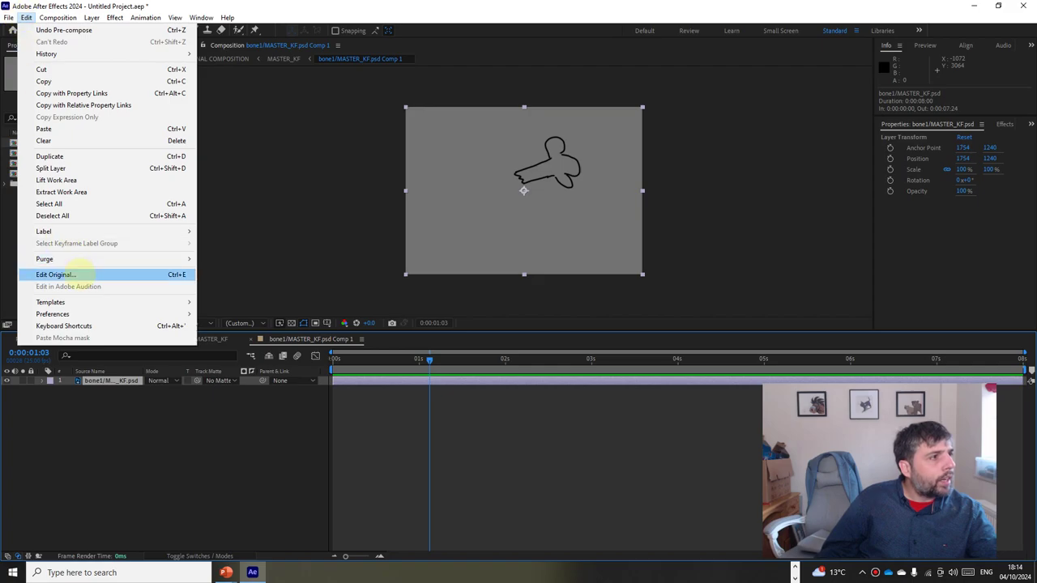
{"action": "left_click", "coordinate": [74, 275]}
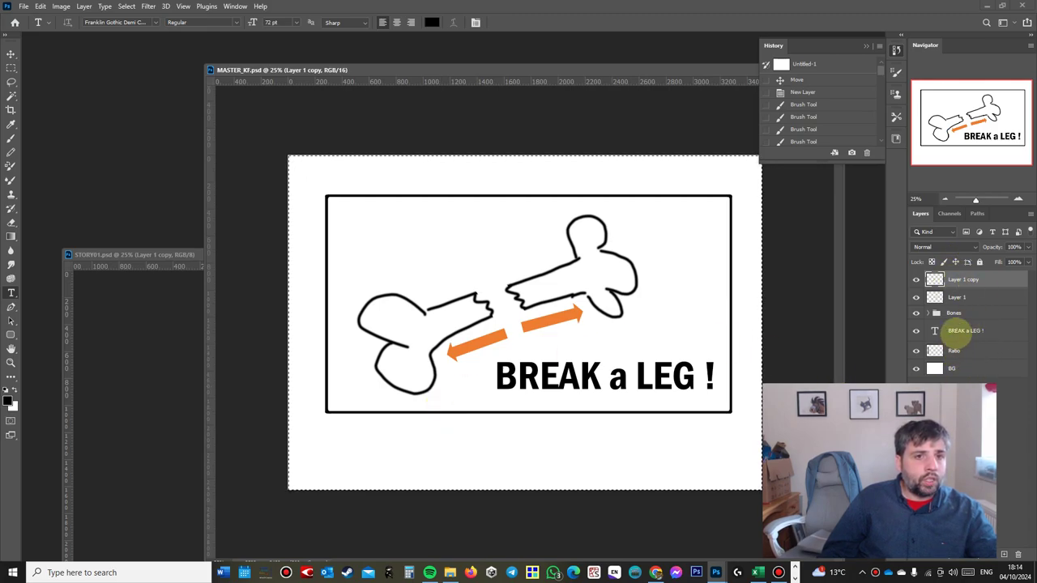
{"action": "left_click", "coordinate": [928, 313]}
{"action": "left_click", "coordinate": [967, 329]}
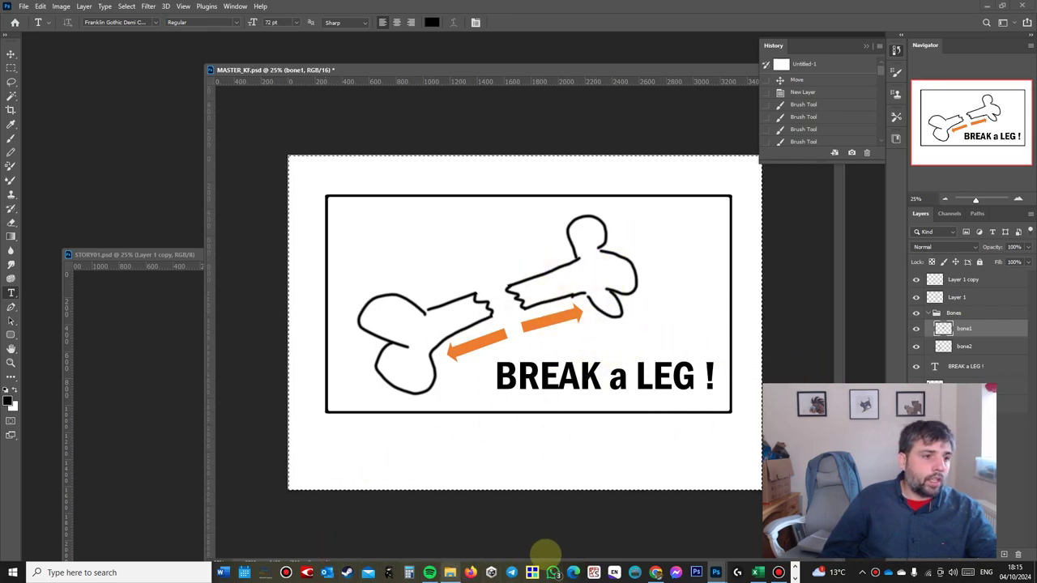
Step: Capture the upper part of the Vecteezy cartoon bone in Chrome and paste it above bone1 in MASTER_KF.psd in Photoshop
{"action": "left_click", "coordinate": [655, 572]}
{"action": "scroll", "coordinate": [324, 285], "scroll_direction": "up", "scroll_amount": 1}
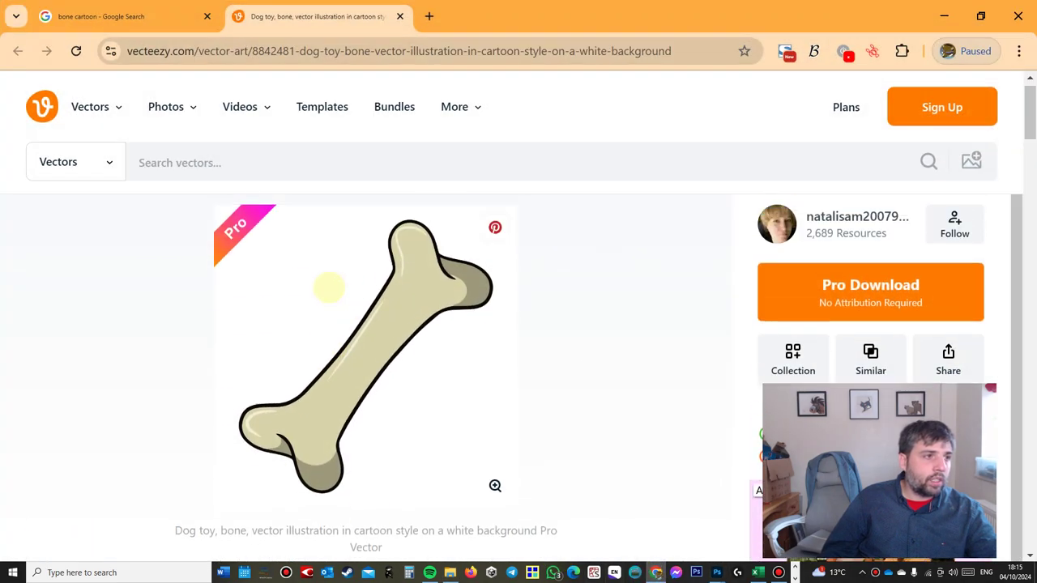
{"action": "key", "text": "super+shift+s"}
{"action": "left_click_drag", "start_coordinate": [262, 224], "coordinate": [497, 406]}
{"action": "key", "text": "alt+Tab"}
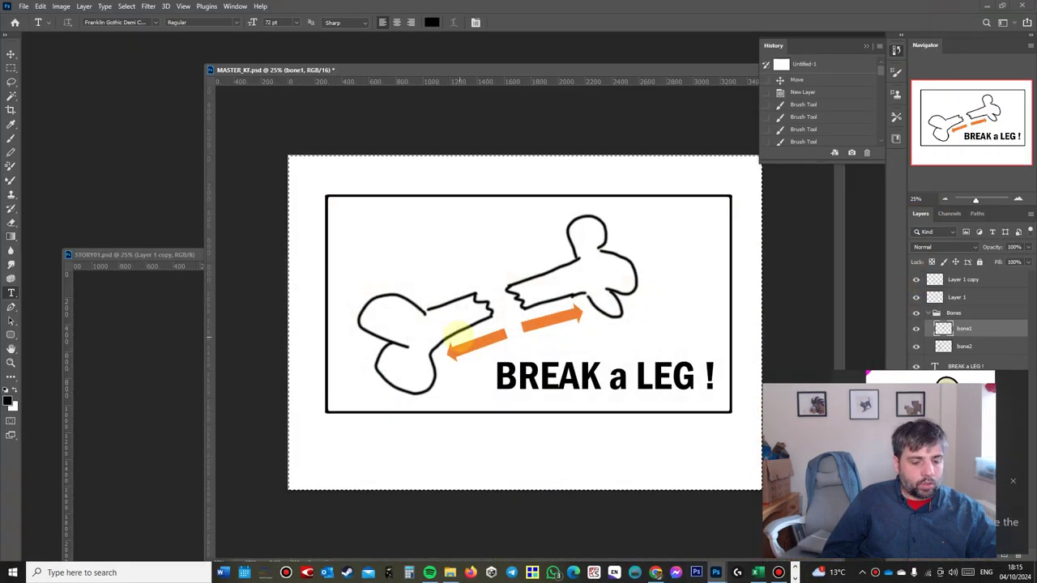
{"action": "key", "text": "ctrl+v"}
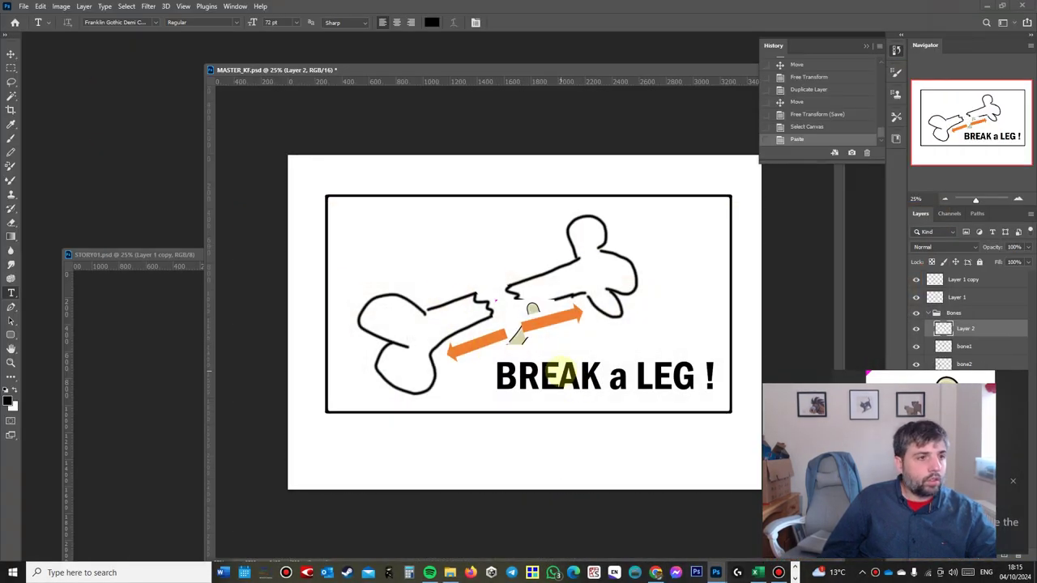
Step: Rotate the pasted bone about 40°, enlarge it to about 221% width and 287% height, and place it over the bone1 sketch
{"action": "key", "text": "ctrl+t"}
{"action": "left_click_drag", "start_coordinate": [573, 286], "coordinate": [595, 280]}
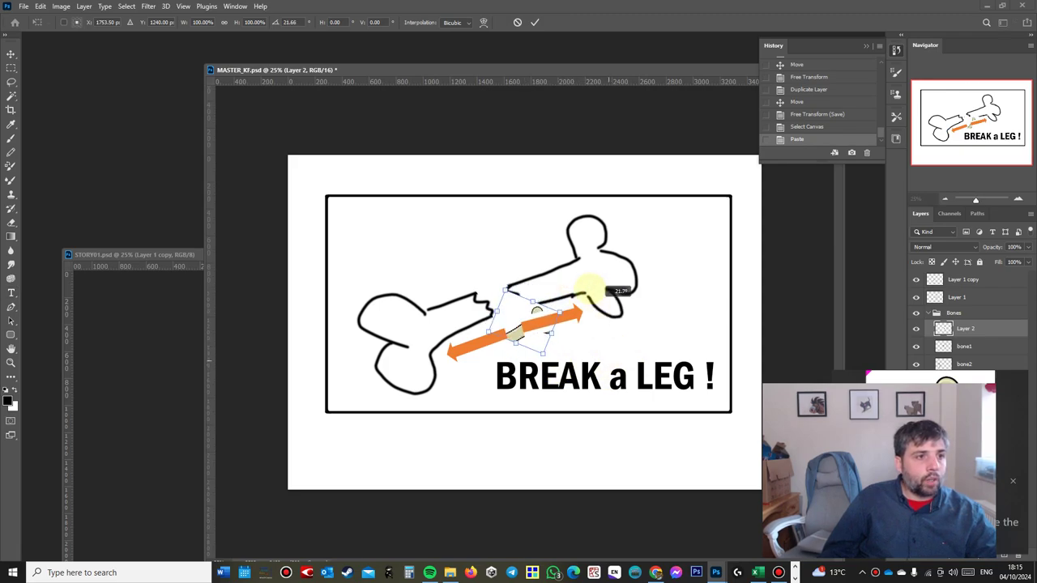
{"action": "left_click_drag", "start_coordinate": [521, 306], "coordinate": [672, 252]}
{"action": "mouse_move", "coordinate": [590, 278]}
{"action": "left_mouse_down"}
{"action": "mouse_move", "coordinate": [585, 243]}
{"action": "mouse_move", "coordinate": [591, 278]}
{"action": "left_mouse_up"}
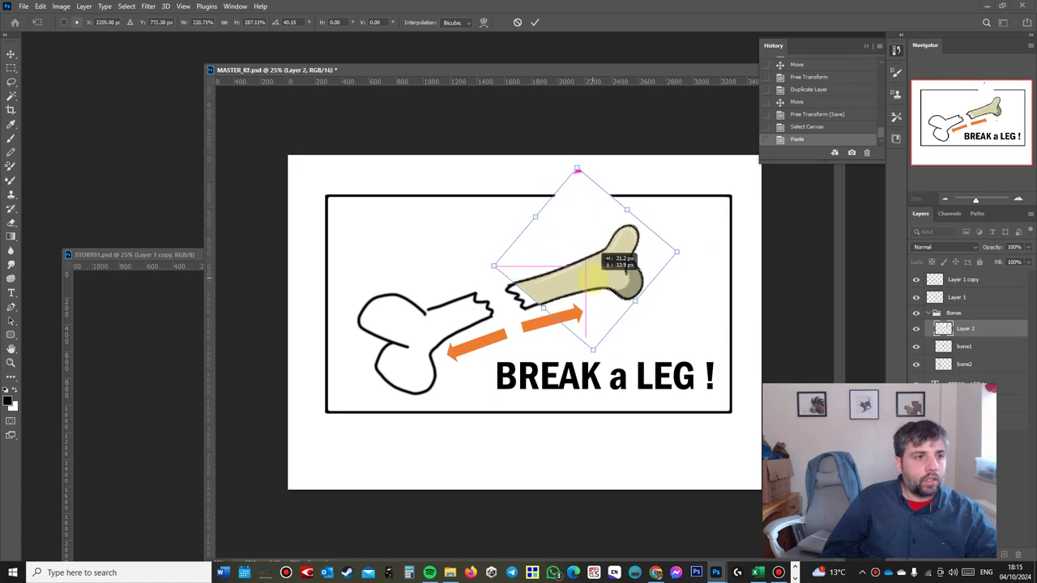
{"action": "key", "text": "Return"}
{"action": "key", "text": "t"}
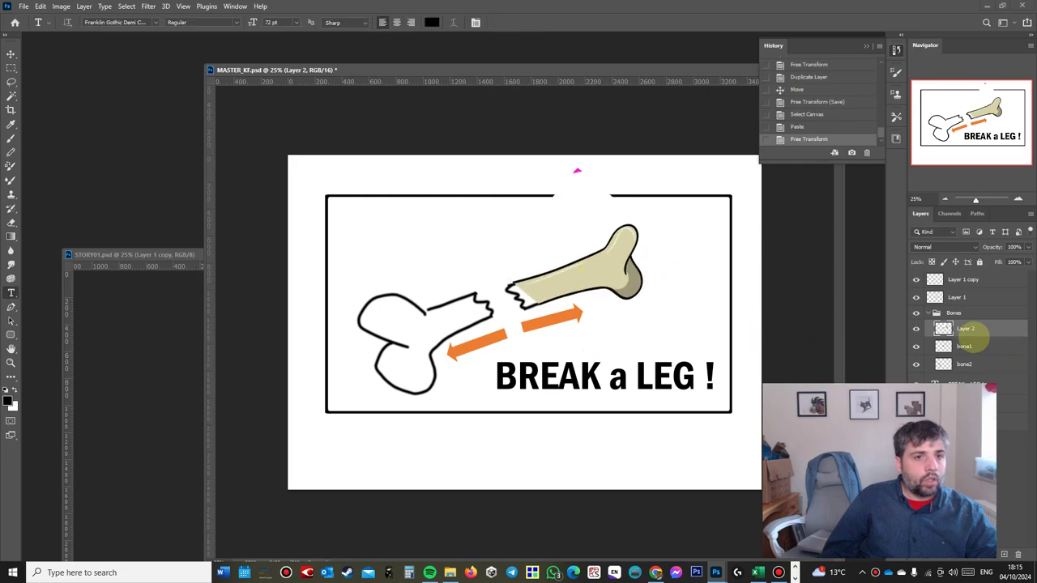
Step: Compare Layer 2 and bone1 by toggling their visibility, and merge the two layers
{"action": "left_click", "coordinate": [917, 329]}
{"action": "left_click", "coordinate": [916, 329]}
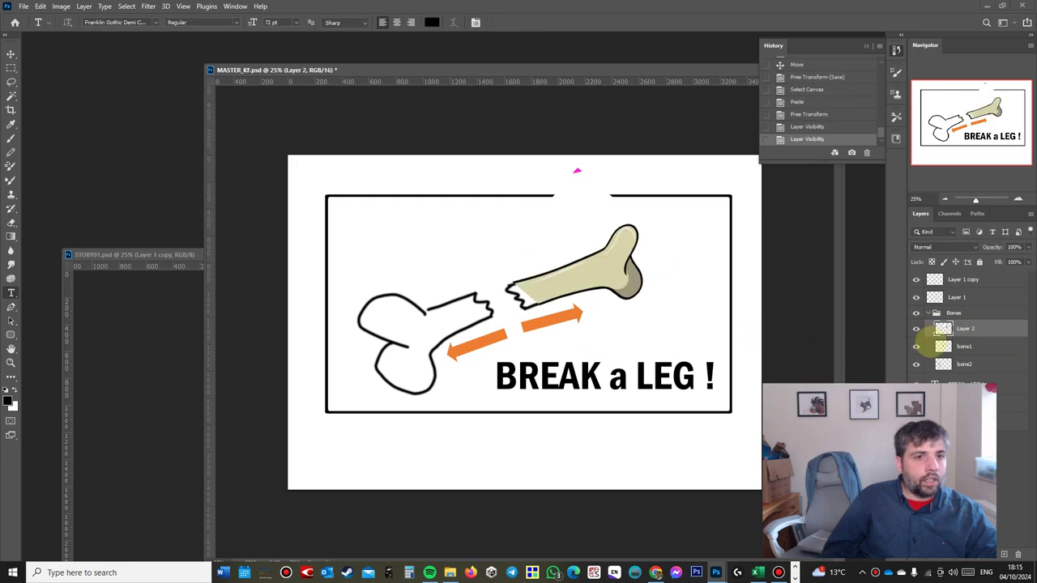
{"action": "left_click", "coordinate": [966, 346]}
{"action": "left_click", "coordinate": [916, 346]}
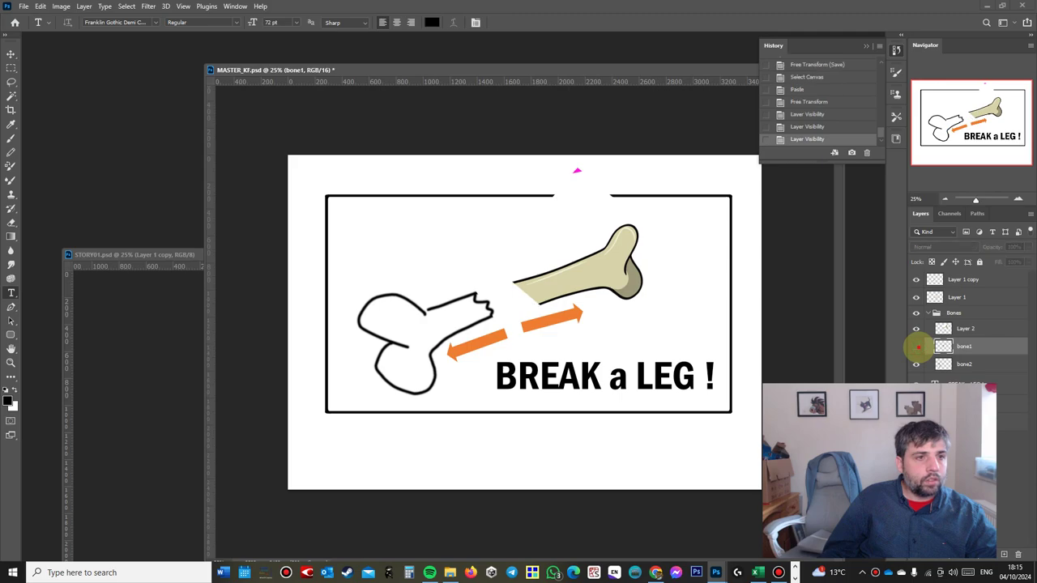
{"action": "left_click", "coordinate": [917, 346]}
{"action": "left_click", "coordinate": [986, 329], "text": "shift"}
{"action": "right_click", "coordinate": [987, 329]}
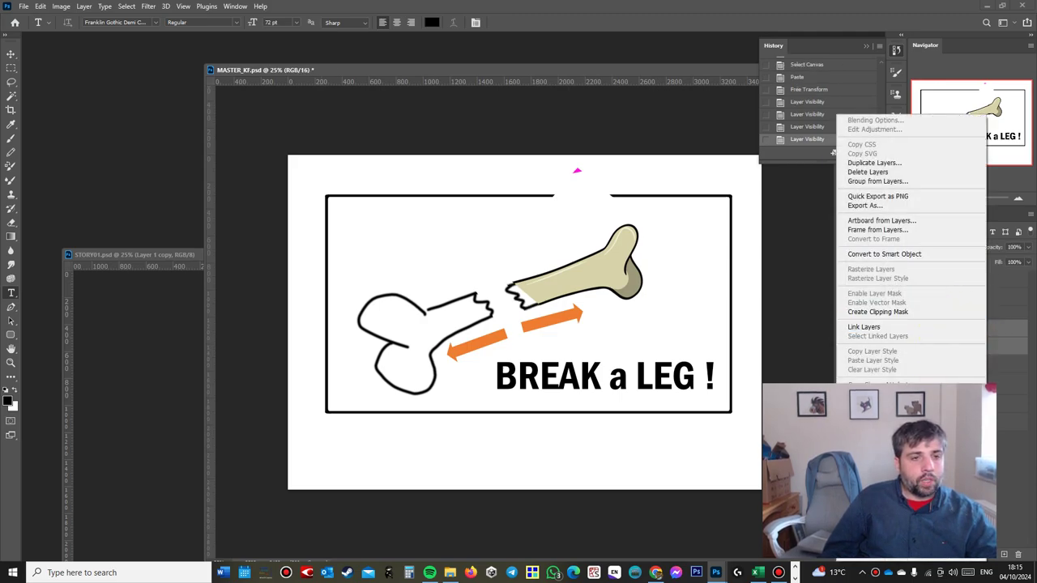
{"action": "left_click", "coordinate": [875, 426]}
Step: Convert the merged bone layer to black and white with Threshold level 128, rename it bone1, and save the file
{"action": "left_click", "coordinate": [61, 6]}
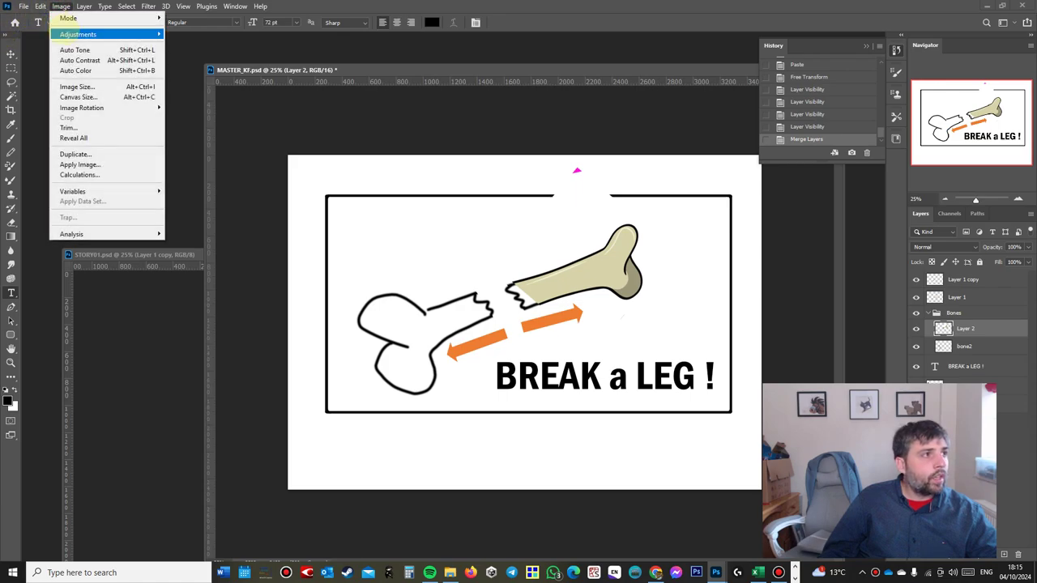
{"action": "mouse_move", "coordinate": [78, 34]}
{"action": "left_click", "coordinate": [249, 176]}
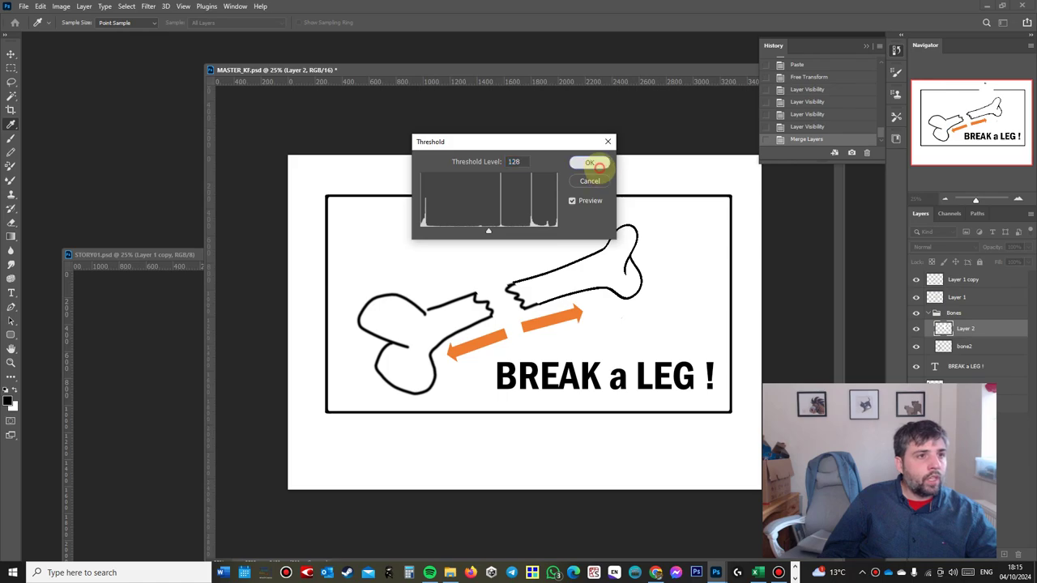
{"action": "left_click", "coordinate": [597, 166]}
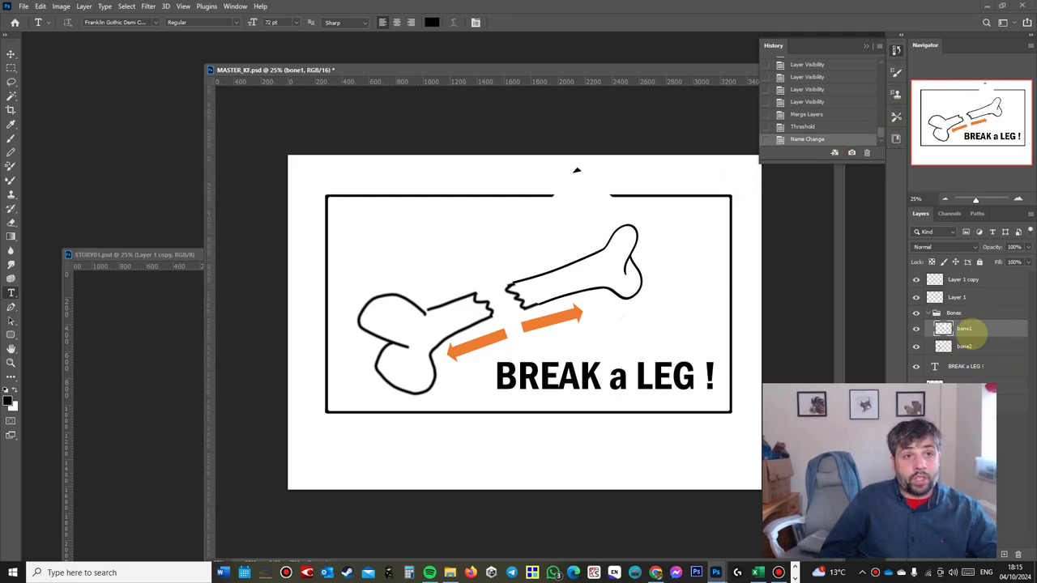
{"action": "left_click", "coordinate": [23, 6]}
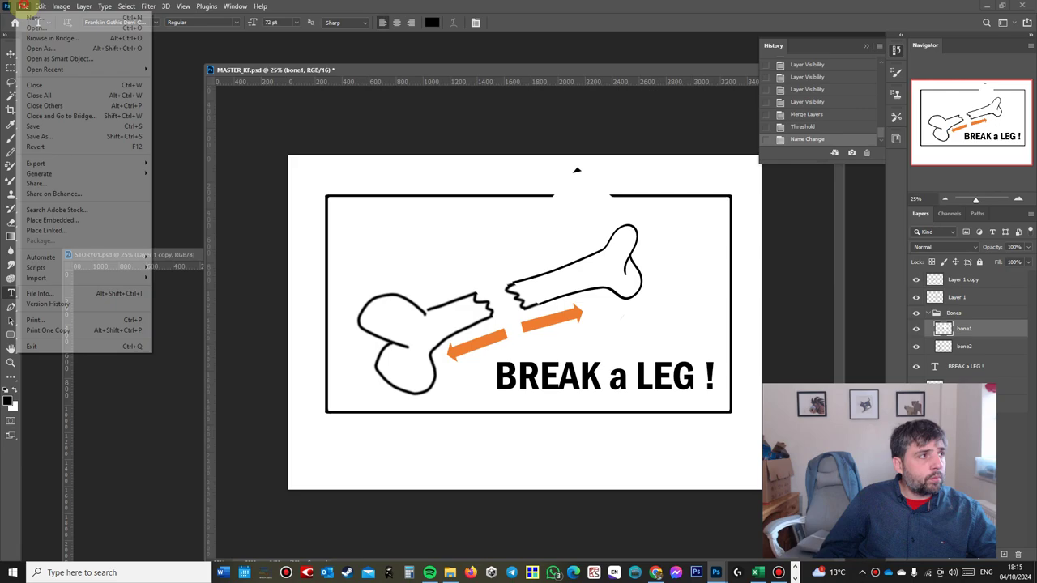
{"action": "left_click", "coordinate": [38, 127]}
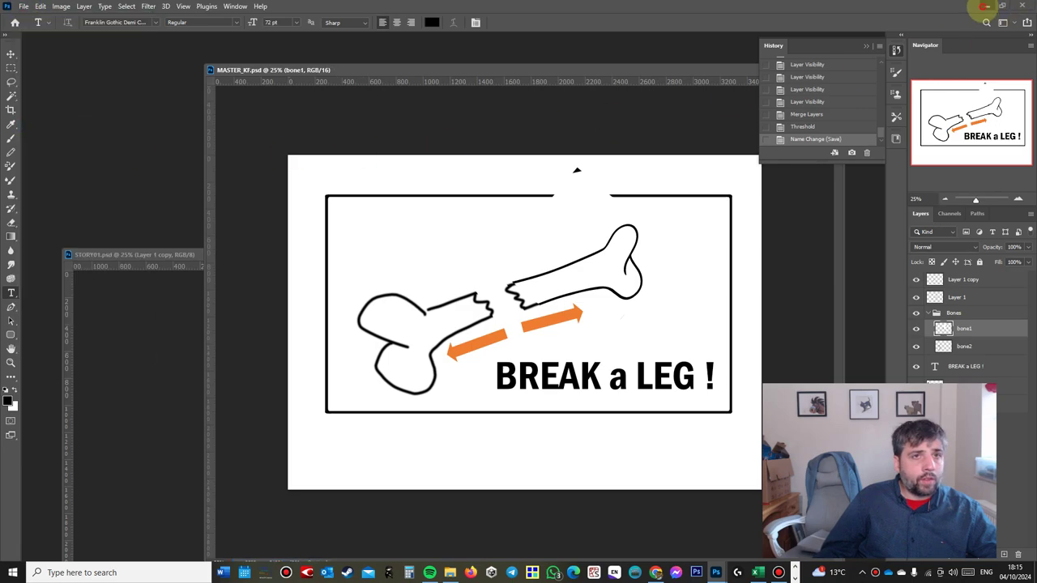
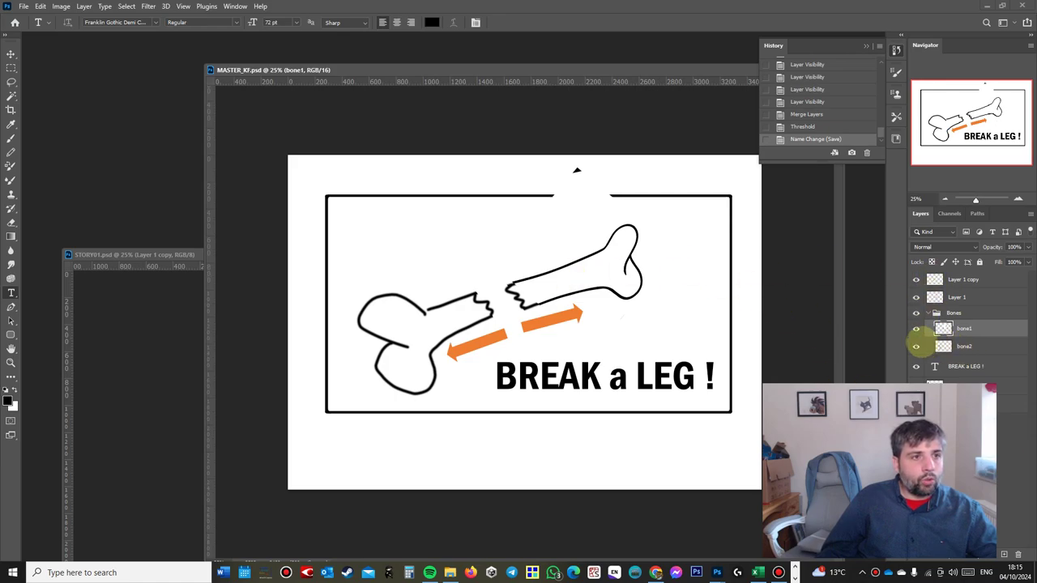
Step: Delete the white area surrounding the bone on the bone1 layer with the Magic Wand and clear the selection
{"action": "left_click", "coordinate": [10, 96]}
{"action": "left_click", "coordinate": [538, 259]}
{"action": "key", "text": "Delete"}
{"action": "key", "text": "ctrl+d"}
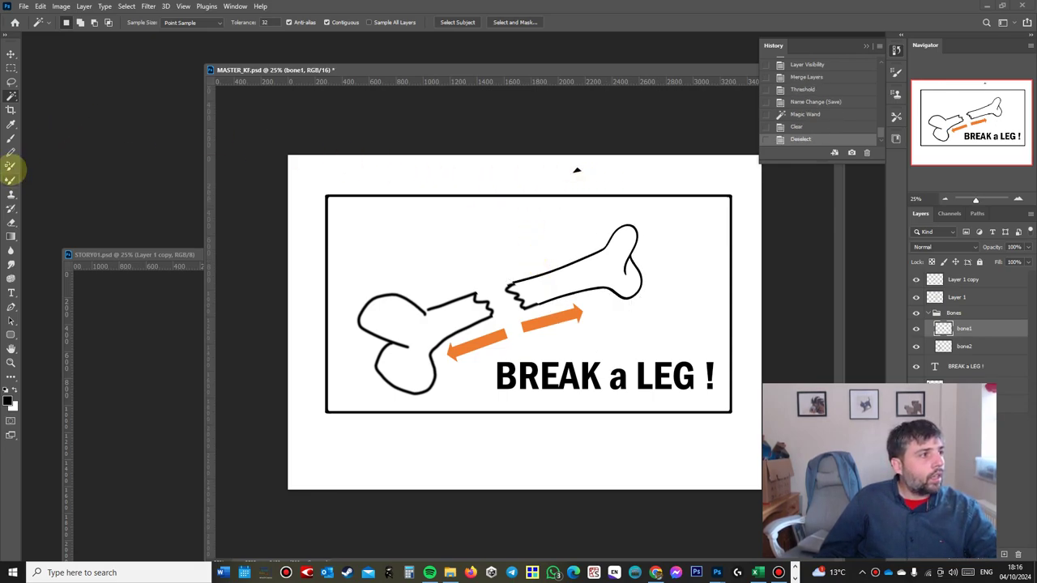
Step: Erase the stray black mark above the frame on the bone1 layer, enlarging the eraser to 64 px, and save the file
{"action": "left_click", "coordinate": [10, 221]}
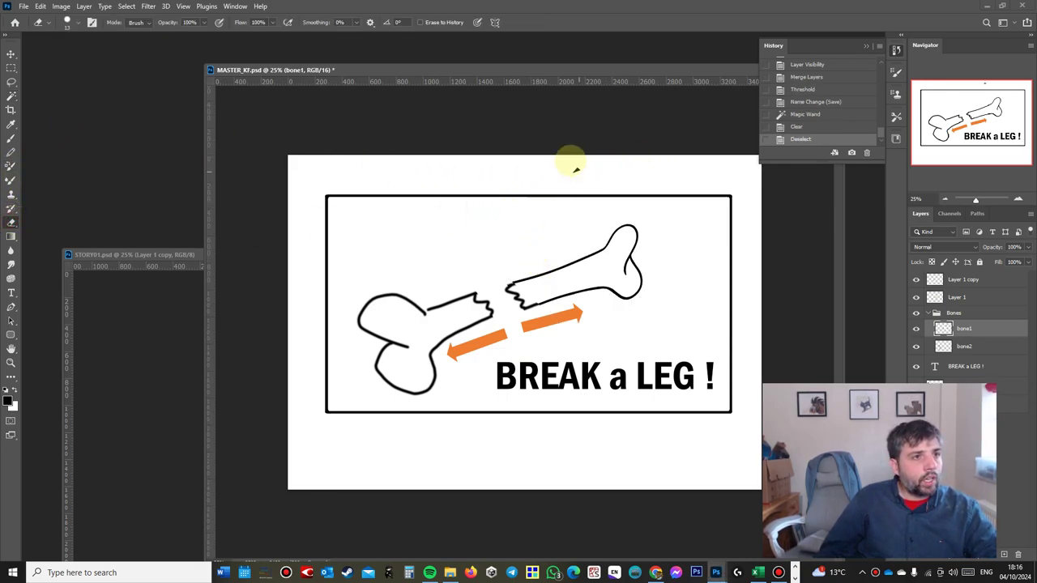
{"action": "left_click", "coordinate": [462, 168]}
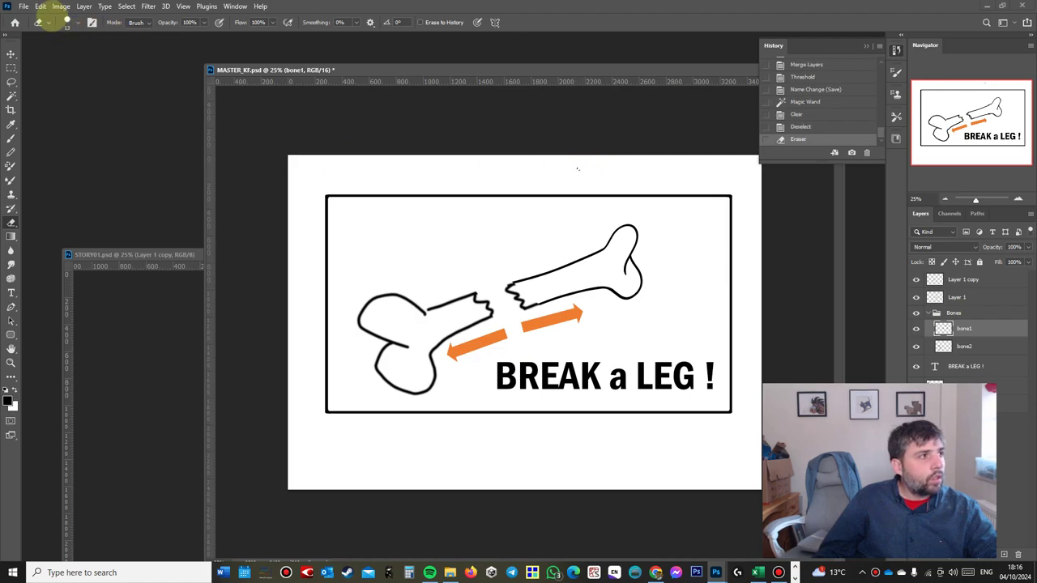
{"action": "left_click", "coordinate": [68, 22]}
{"action": "left_click_drag", "start_coordinate": [68, 41], "coordinate": [81, 50]}
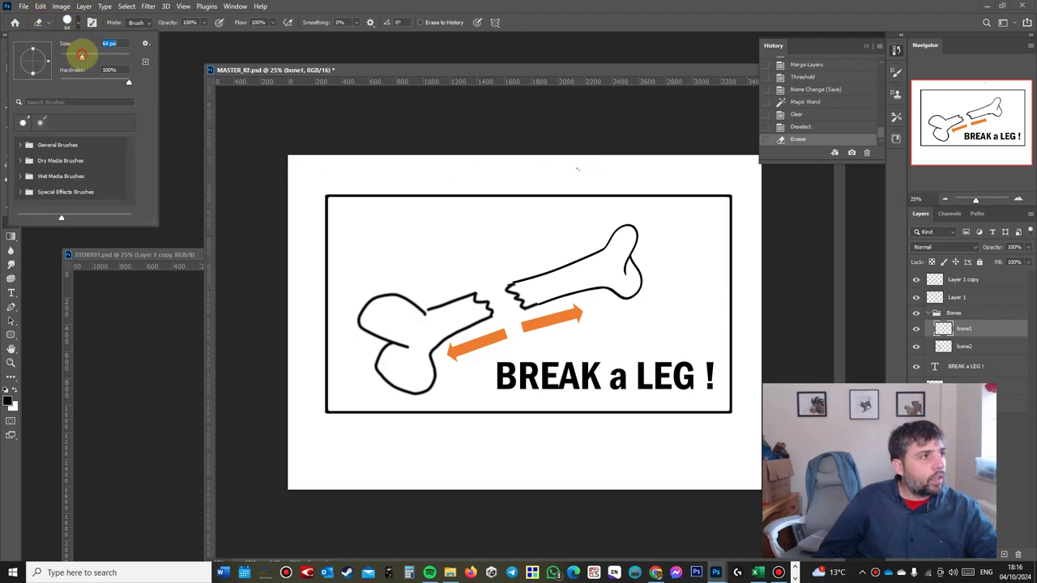
{"action": "left_click", "coordinate": [593, 167]}
{"action": "left_click", "coordinate": [23, 6]}
{"action": "left_click", "coordinate": [49, 128]}
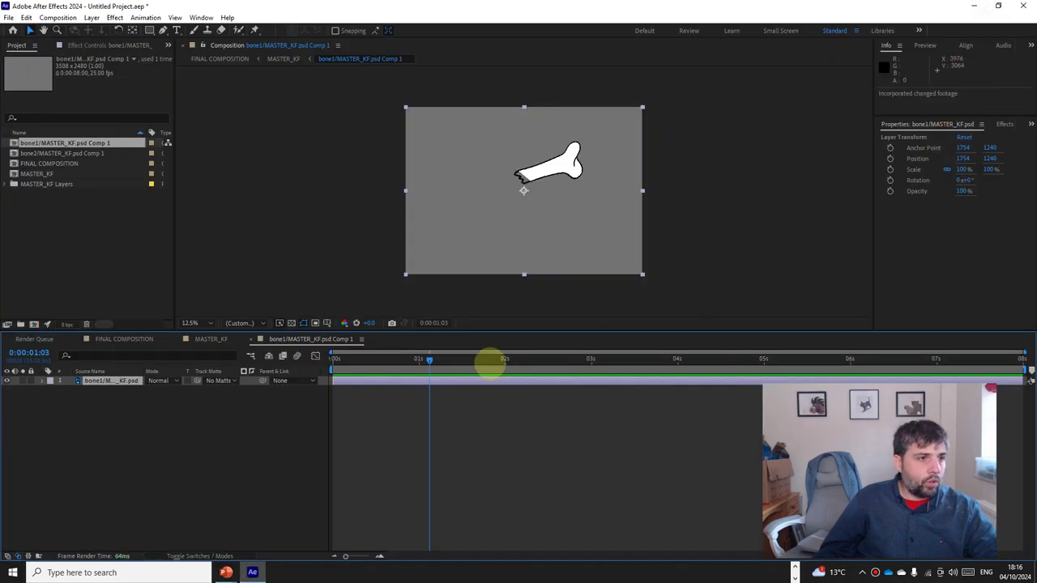
Step: In After Effects, scrub the bone1 composition back to 0:00:00:00 and preview the updated bone animation in MASTER_KF
{"action": "left_click", "coordinate": [491, 360]}
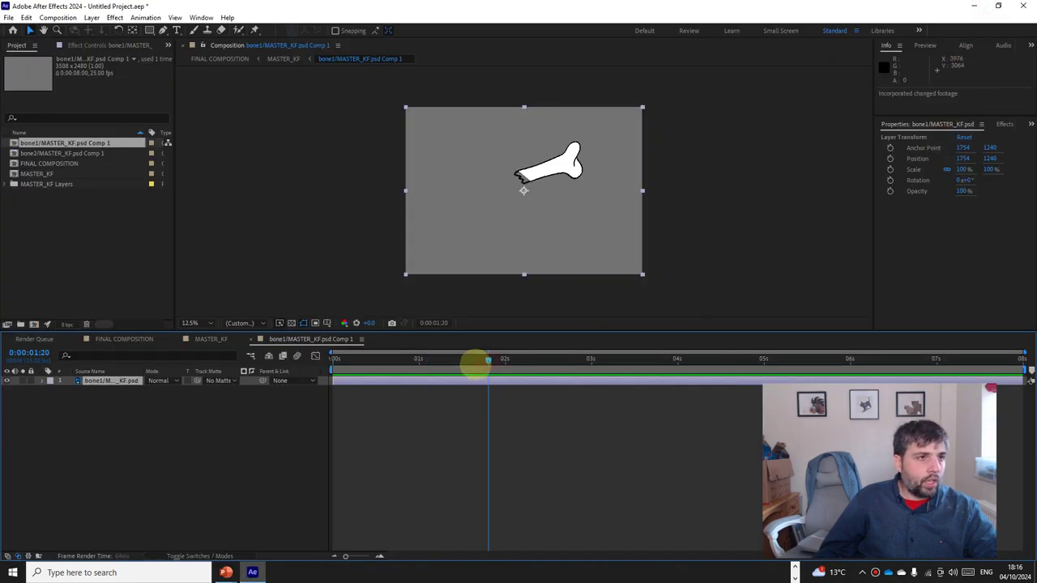
{"action": "left_click_drag", "start_coordinate": [491, 360], "coordinate": [335, 378]}
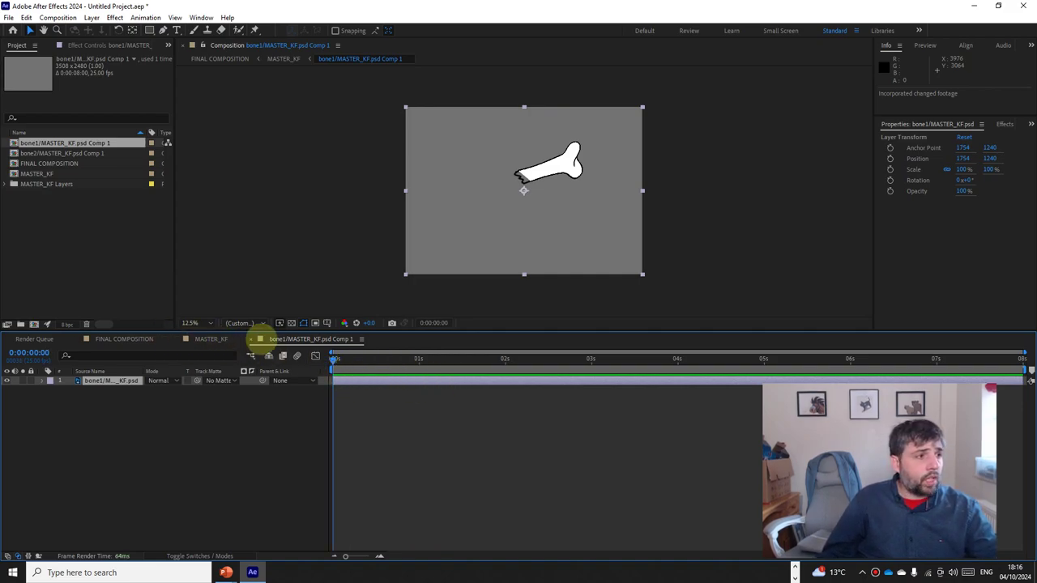
{"action": "left_click", "coordinate": [199, 340]}
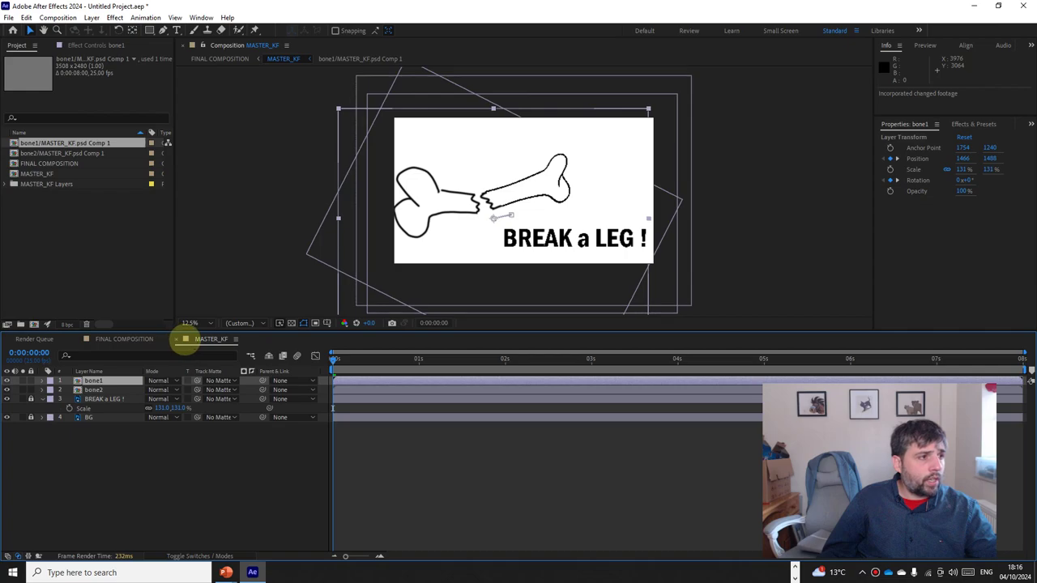
{"action": "left_click_drag", "start_coordinate": [340, 363], "coordinate": [490, 370]}
{"action": "key", "text": "space"}
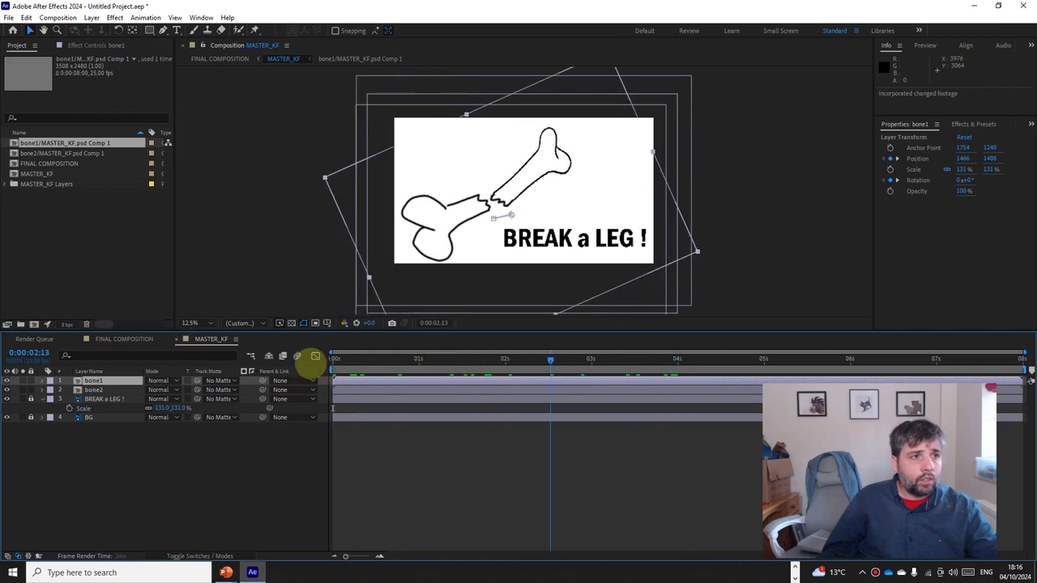
{"action": "key", "text": "space"}
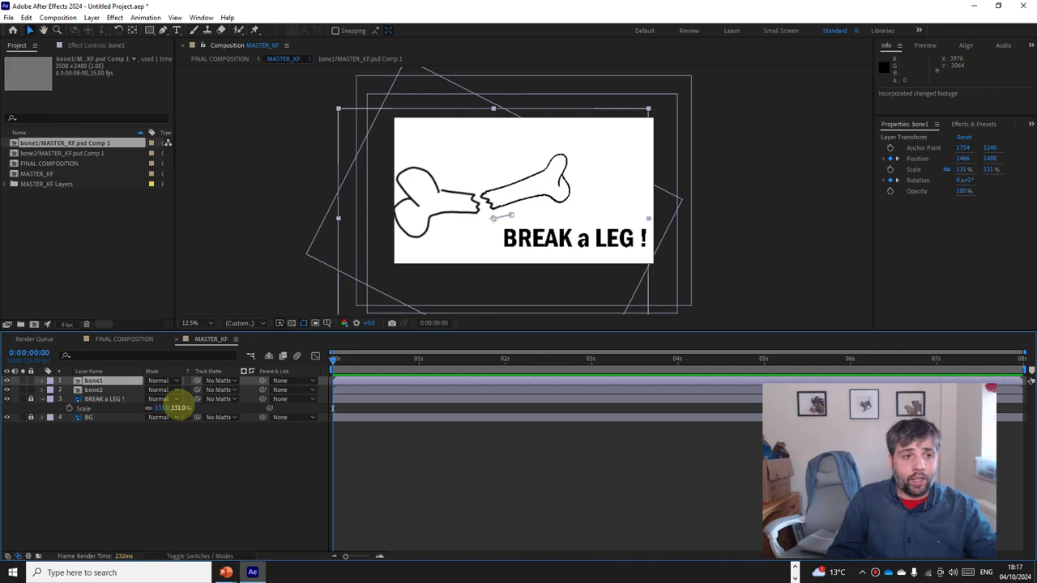
Step: Open FINAL COMPOSITION and preview the updated break animation from shortly before 0:00:06:00
{"action": "left_click", "coordinate": [124, 339]}
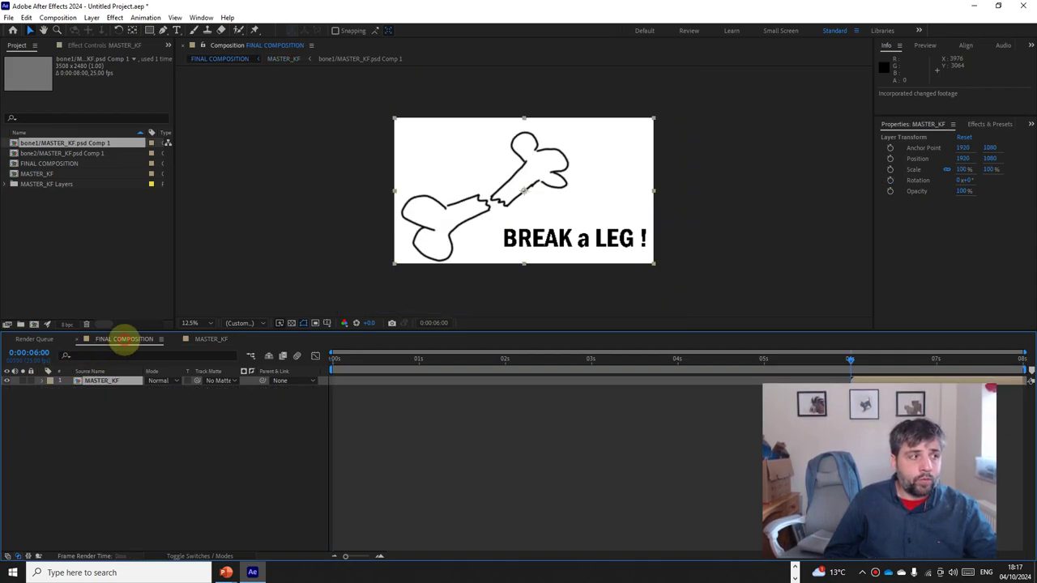
{"action": "left_click", "coordinate": [34, 340]}
{"action": "left_click", "coordinate": [101, 340]}
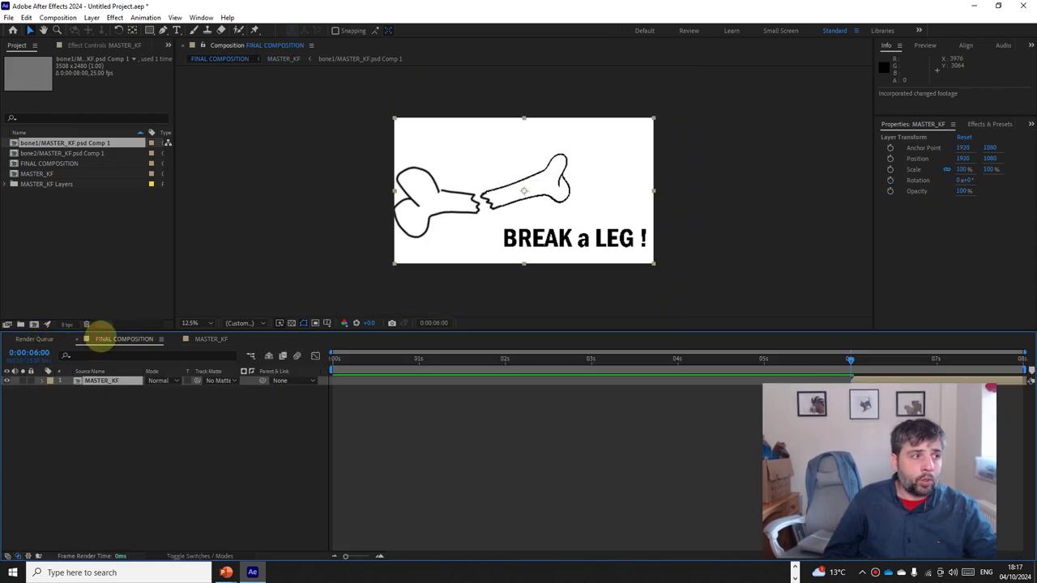
{"action": "left_click", "coordinate": [817, 359]}
{"action": "key", "text": "space"}
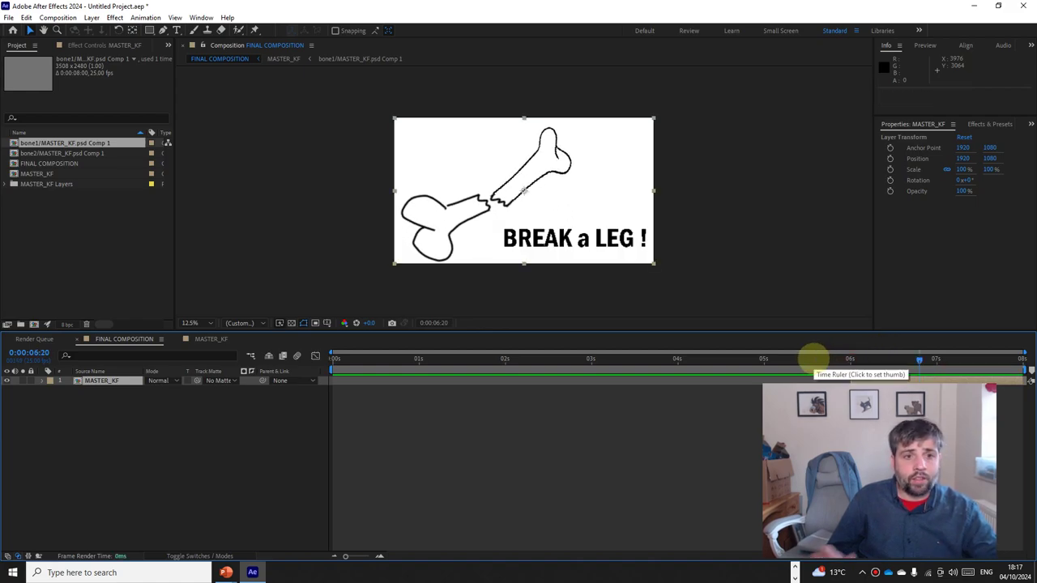